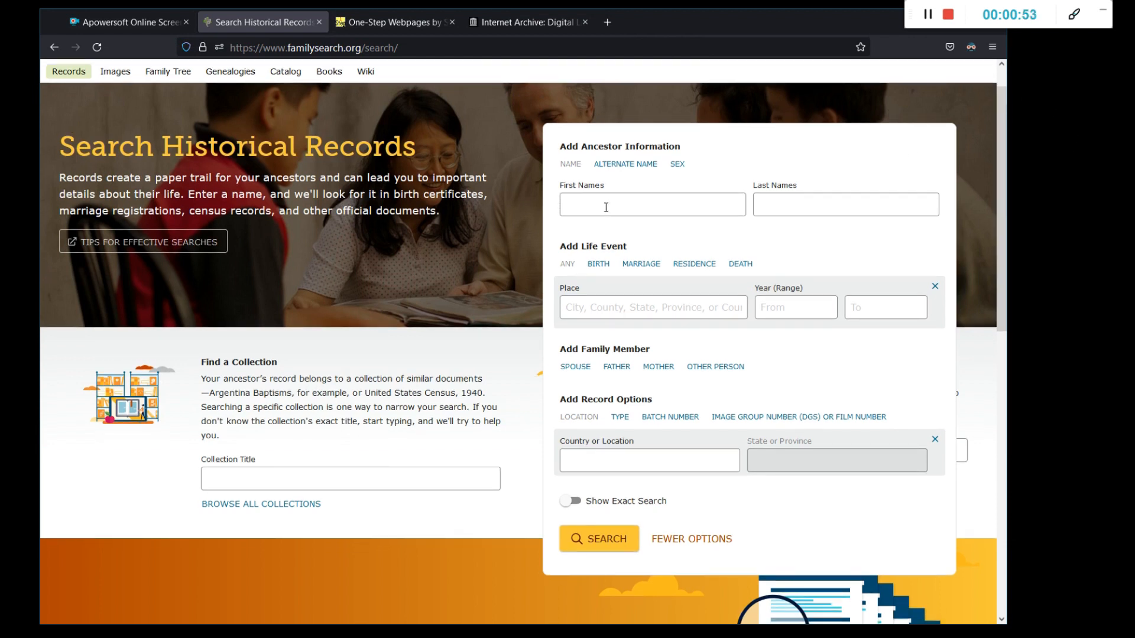
- Search historical records for the ancestor by first and last name, with place wyoming and years 1800 to 1880
left_click(600, 204)
type("j")
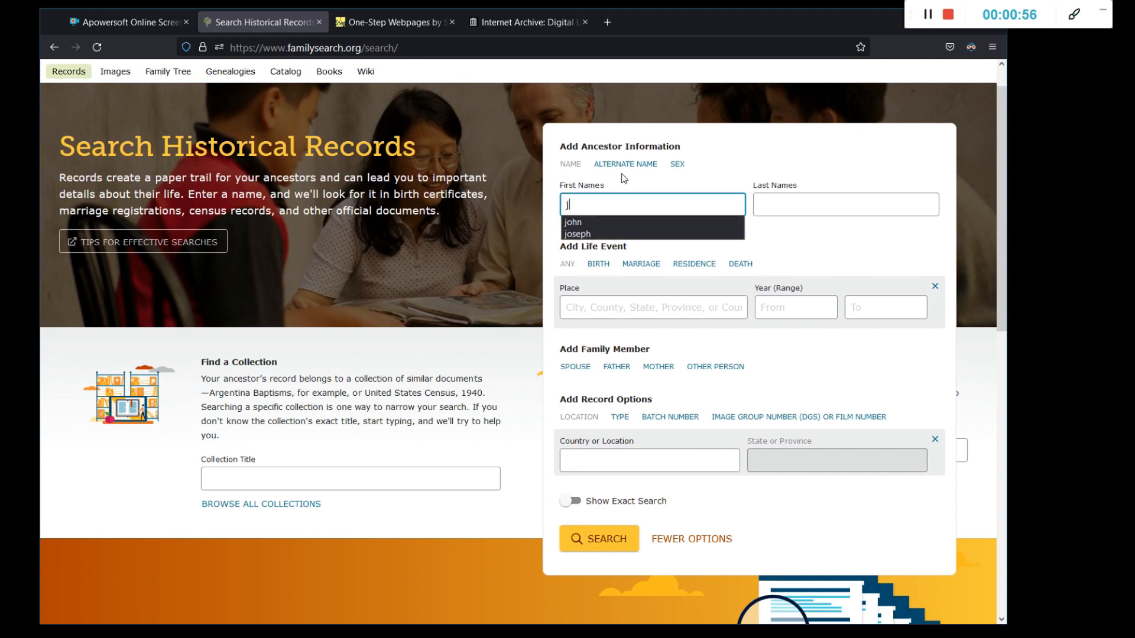
type("ohn")
key("Tab")
type("sm")
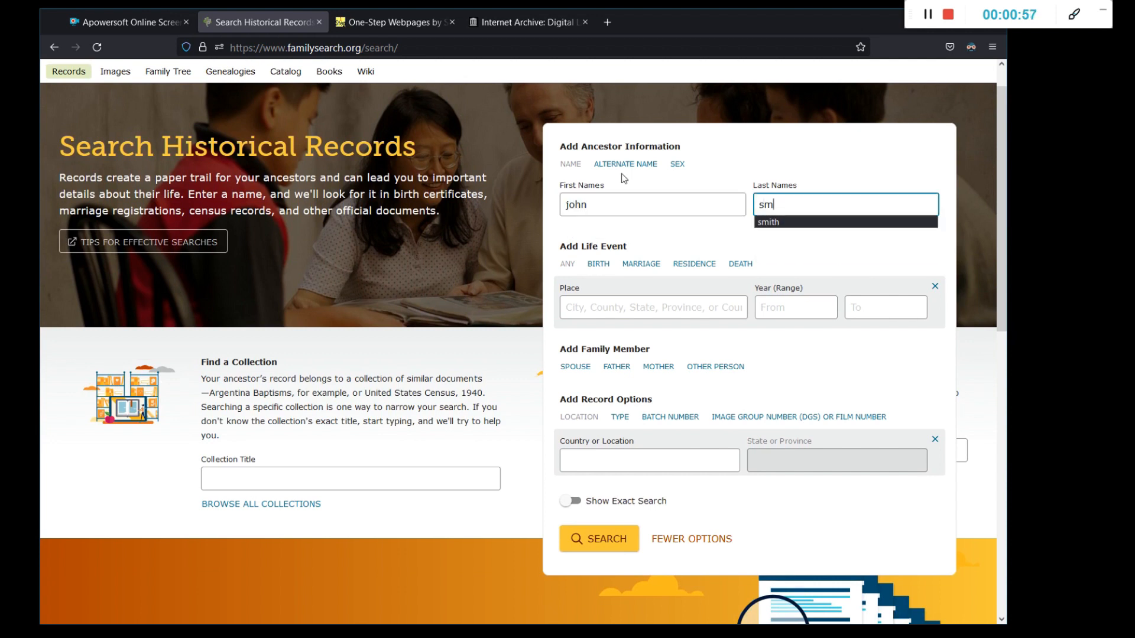
type("ith")
key("Tab")
key("Tab")
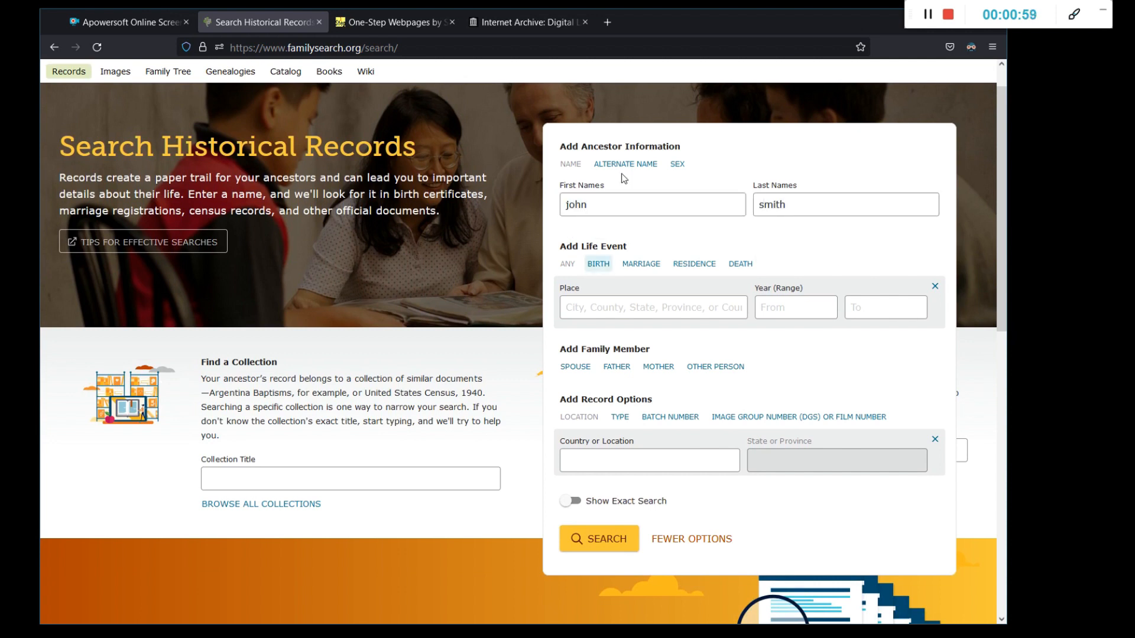
type("wyo")
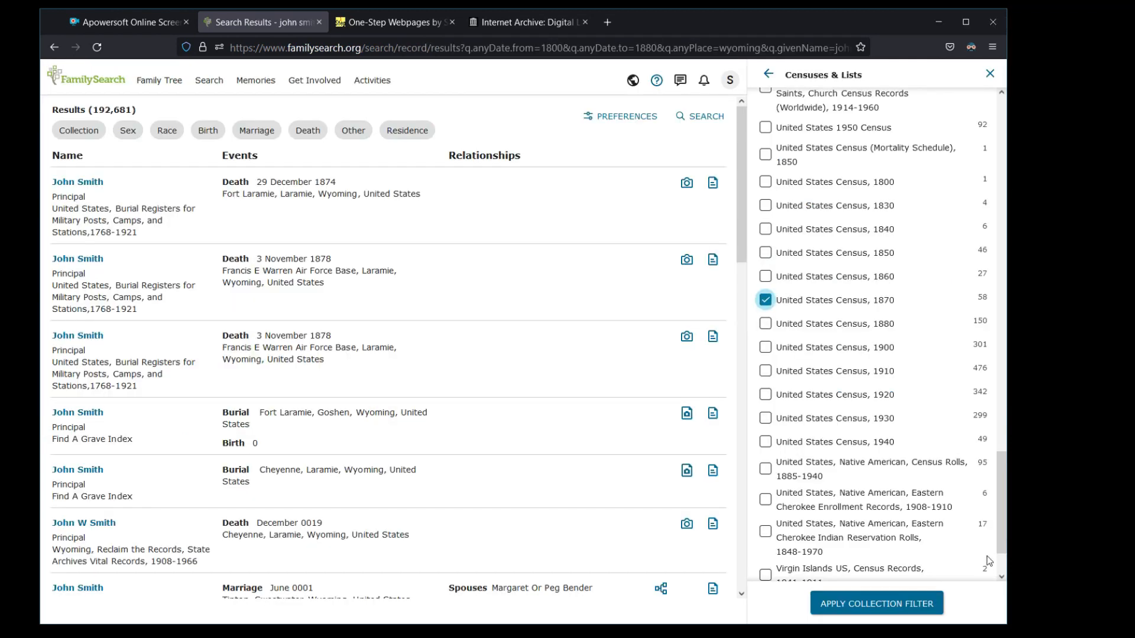
- Filter the search results to the United States Census, 1870 collection and look through the matching records
left_click(897, 609)
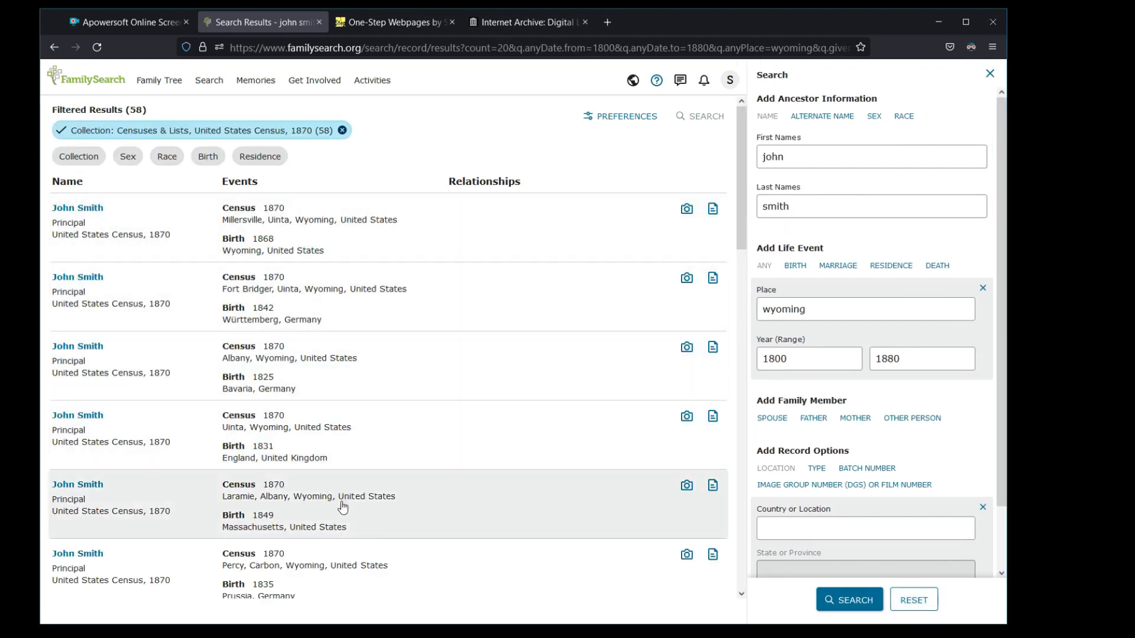
scroll(337, 507, "down", 1)
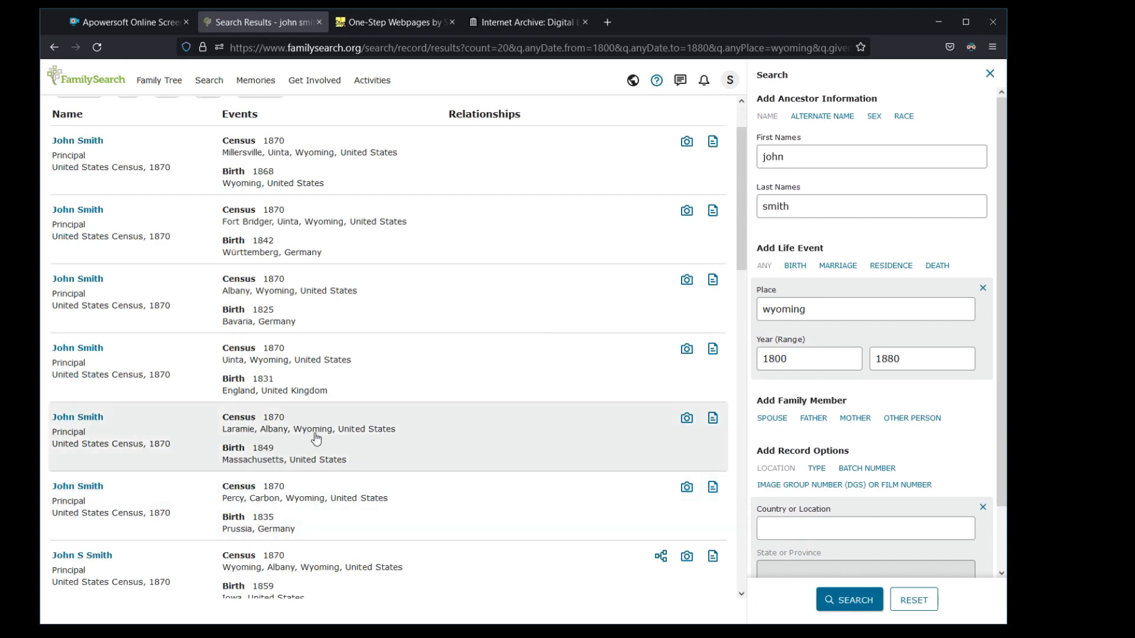
- Search the Internet Archive for "1870 census wyoming territory" and view the Laramie page 18 census image on FamilySearch
key("ctrl+Tab")
key("ctrl+Tab")
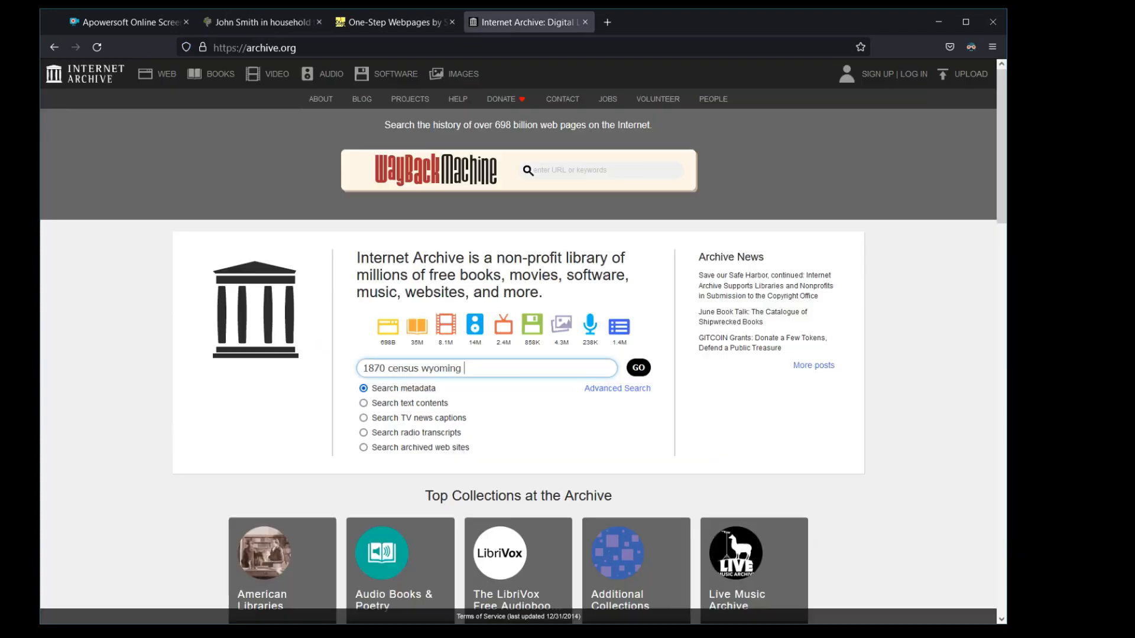
type("territory")
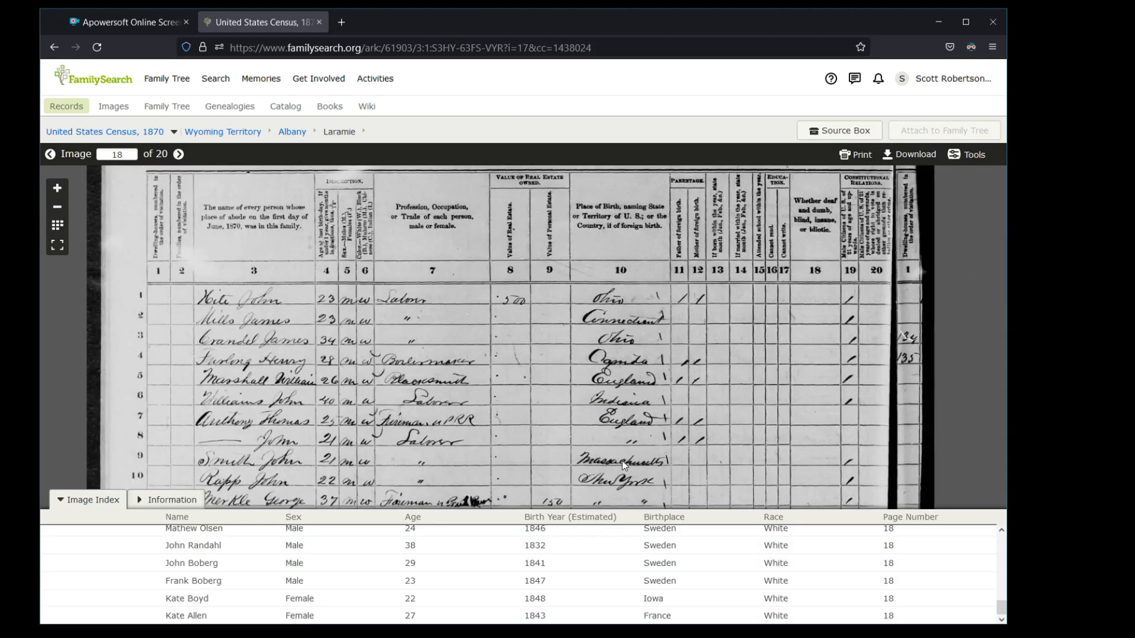
scroll(446, 469, "down", 3)
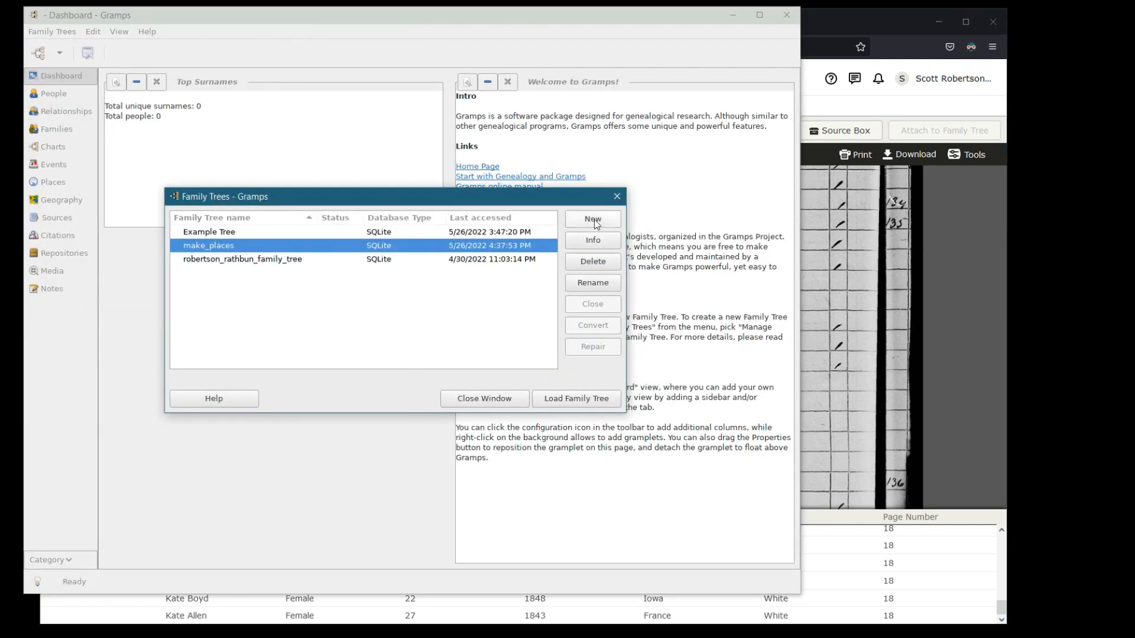
- In Gramps, create a family tree named make_citation and load it
type("ma")
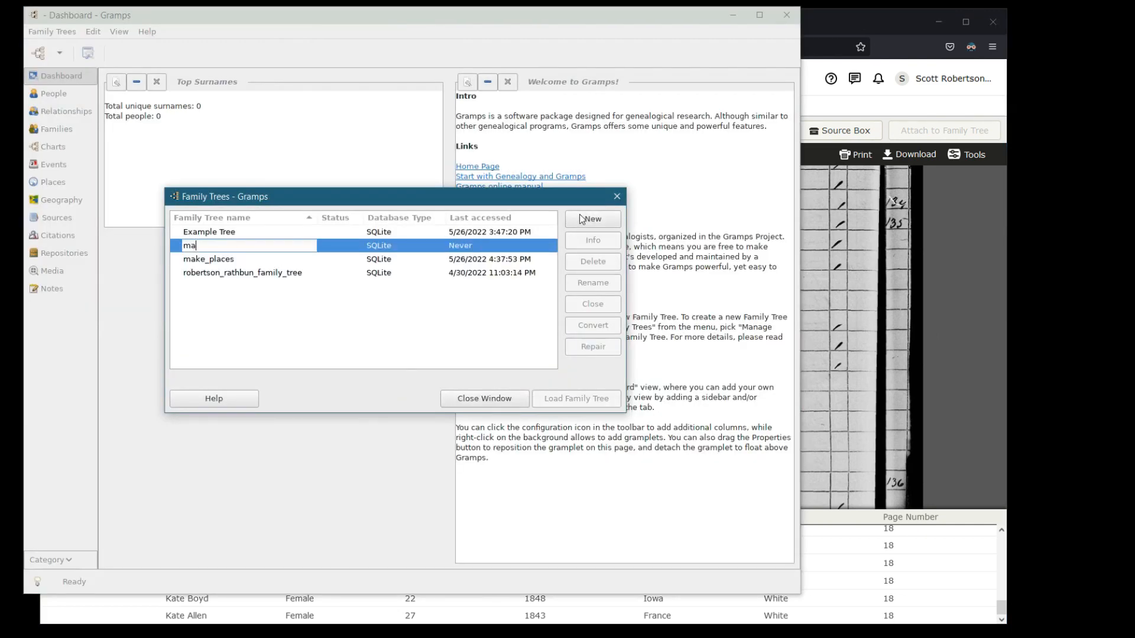
type("ke_citation")
key("Return")
left_click(567, 399)
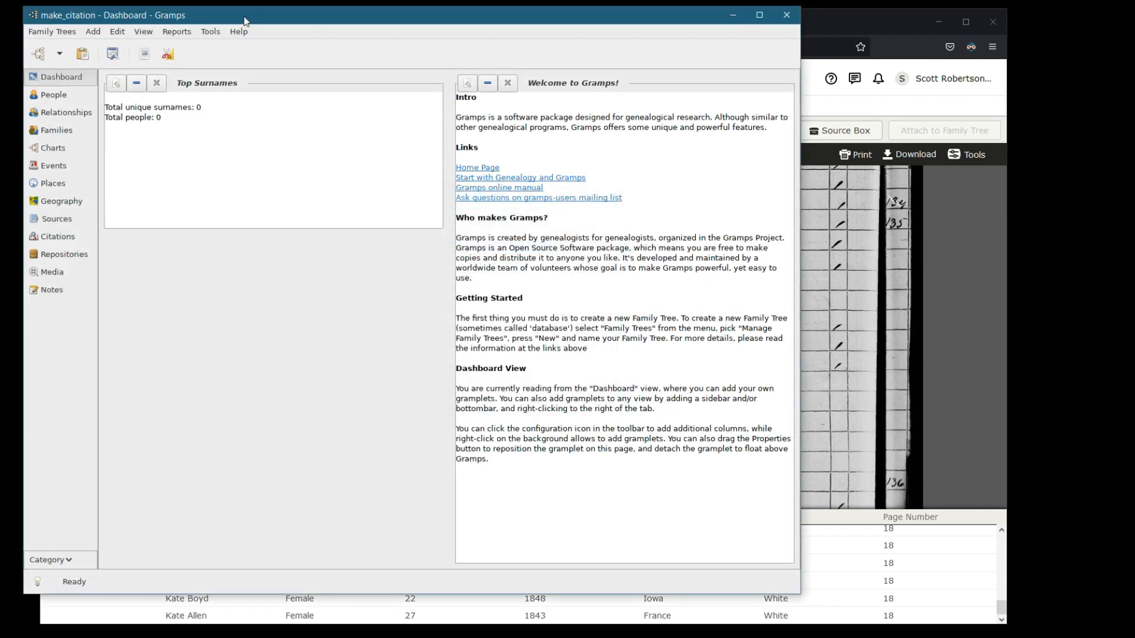
left_click_drag(246, 21, 307, 34)
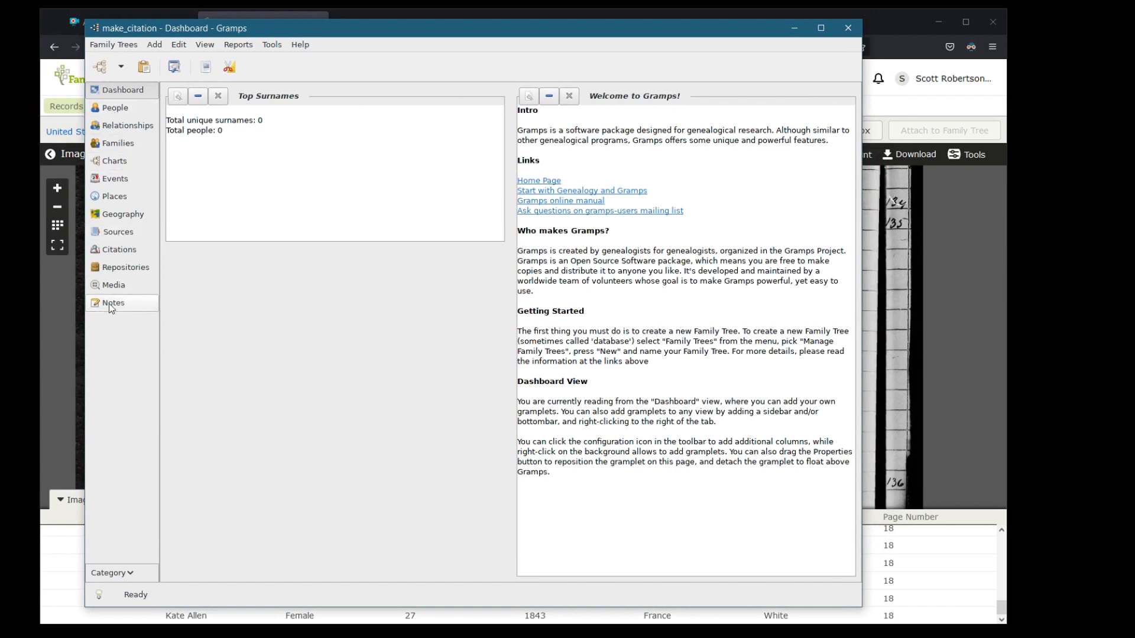
left_click(114, 268)
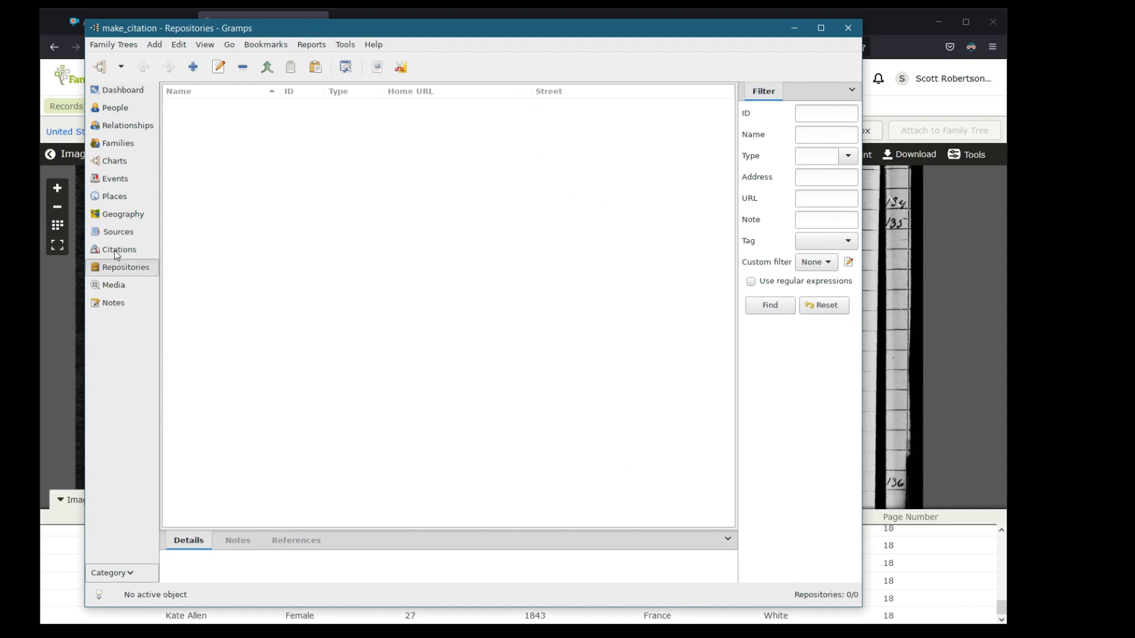
left_click(117, 253)
left_click(110, 269)
left_click(112, 251)
left_click(118, 235)
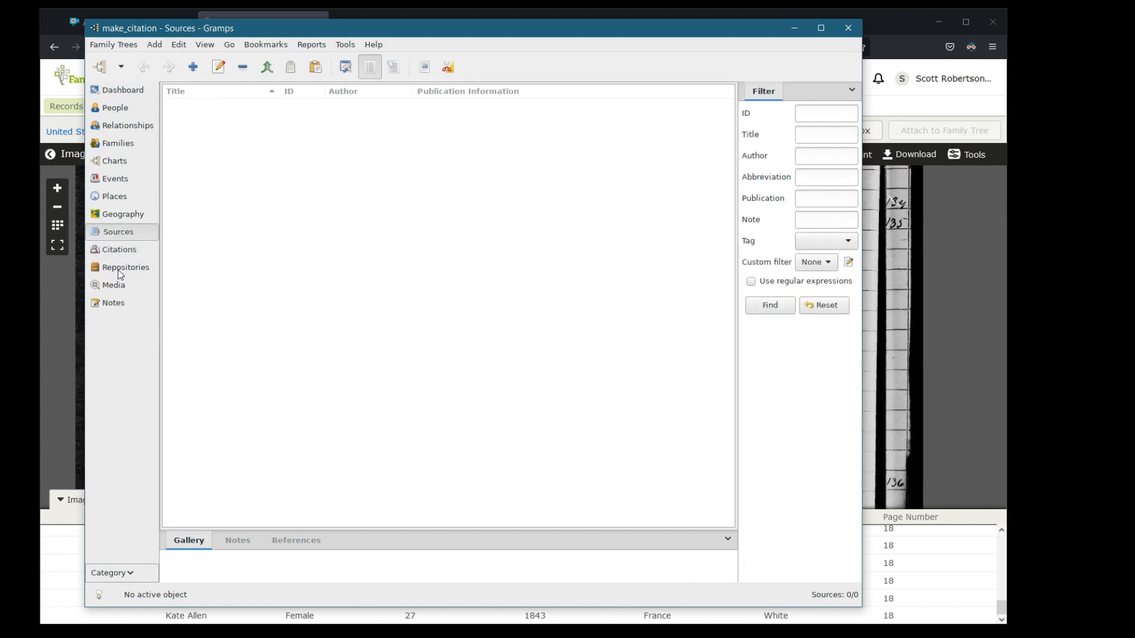
- Add a new person to the tree with the ancestor's given name and surname
key("ctrl+2")
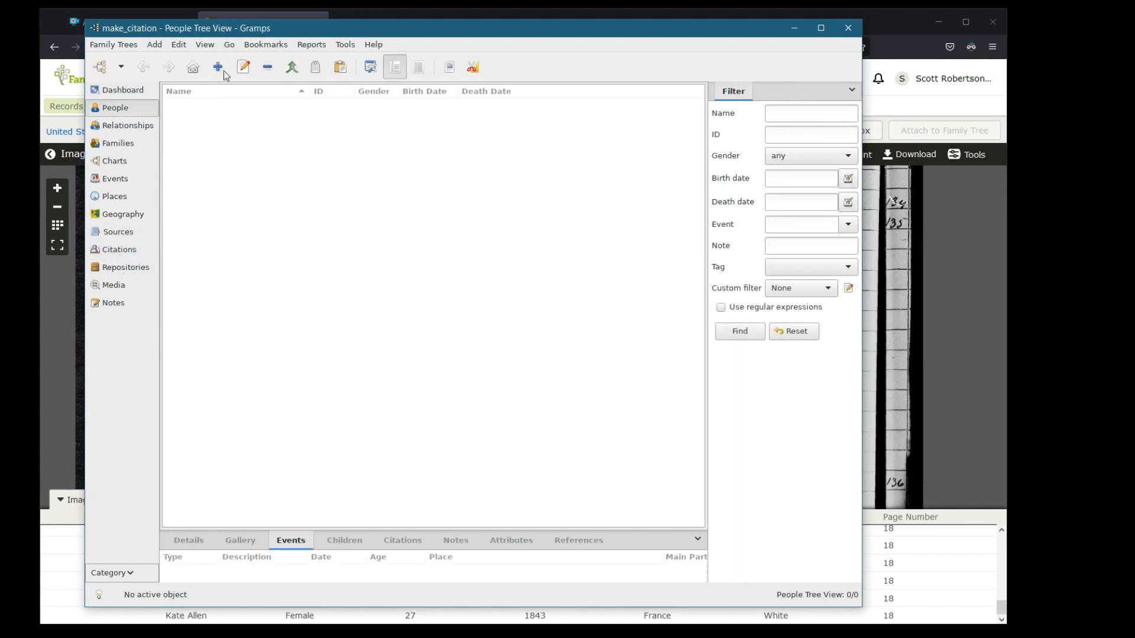
left_click(223, 70)
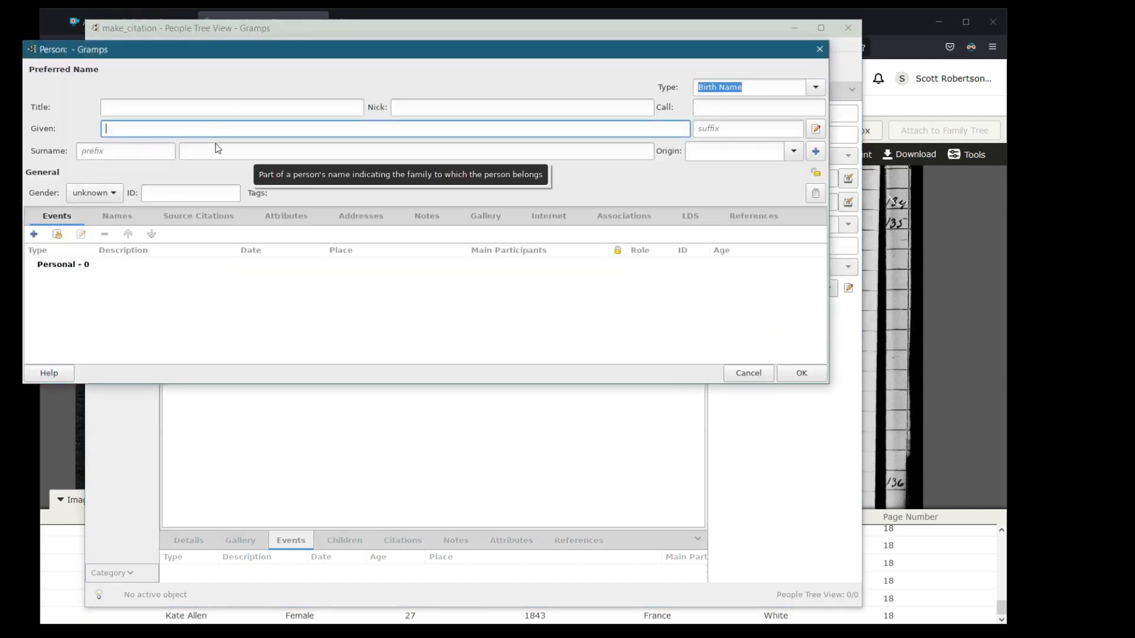
type("John")
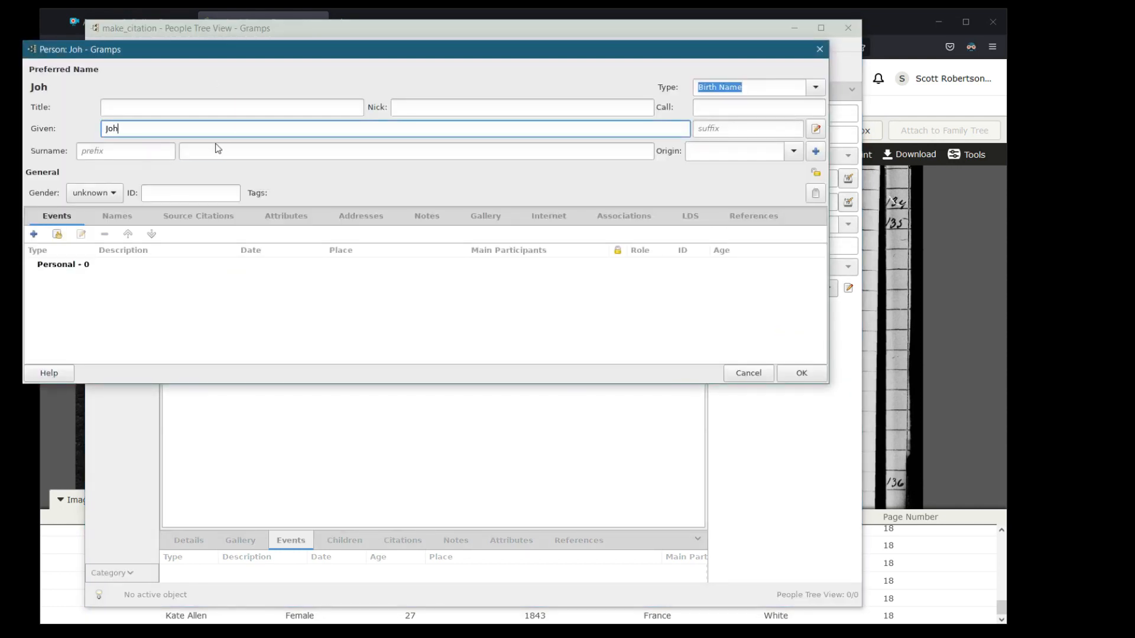
key("Tab")
type("S")
key("Return")
- Add a Residence event dated 8 jun 1870, taking the date from the census page header
left_click(113, 179)
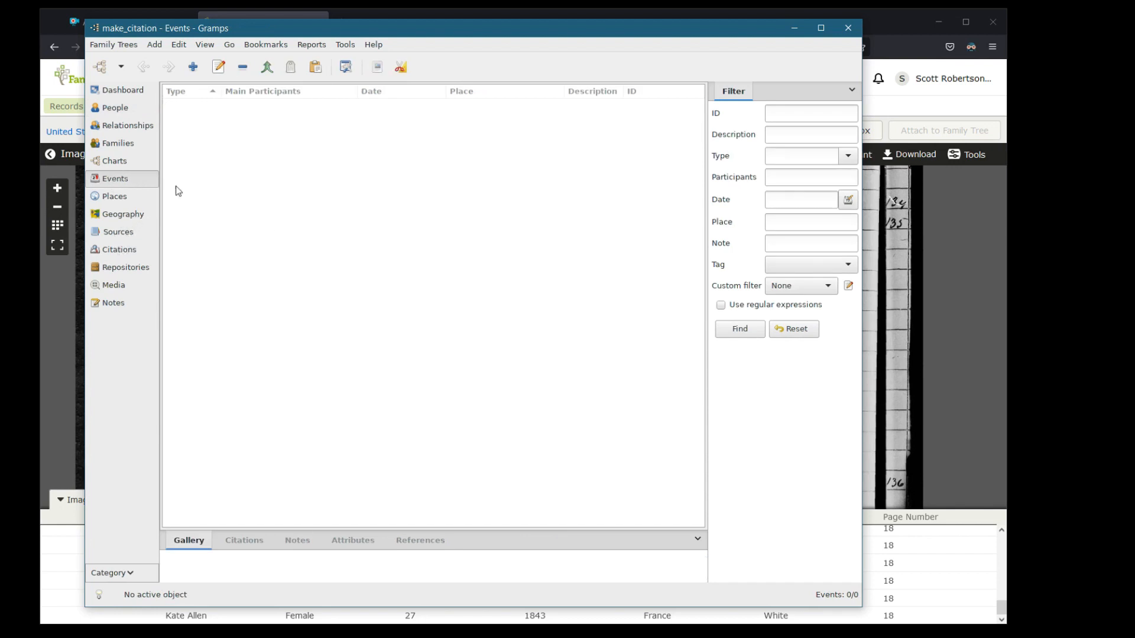
left_click(193, 68)
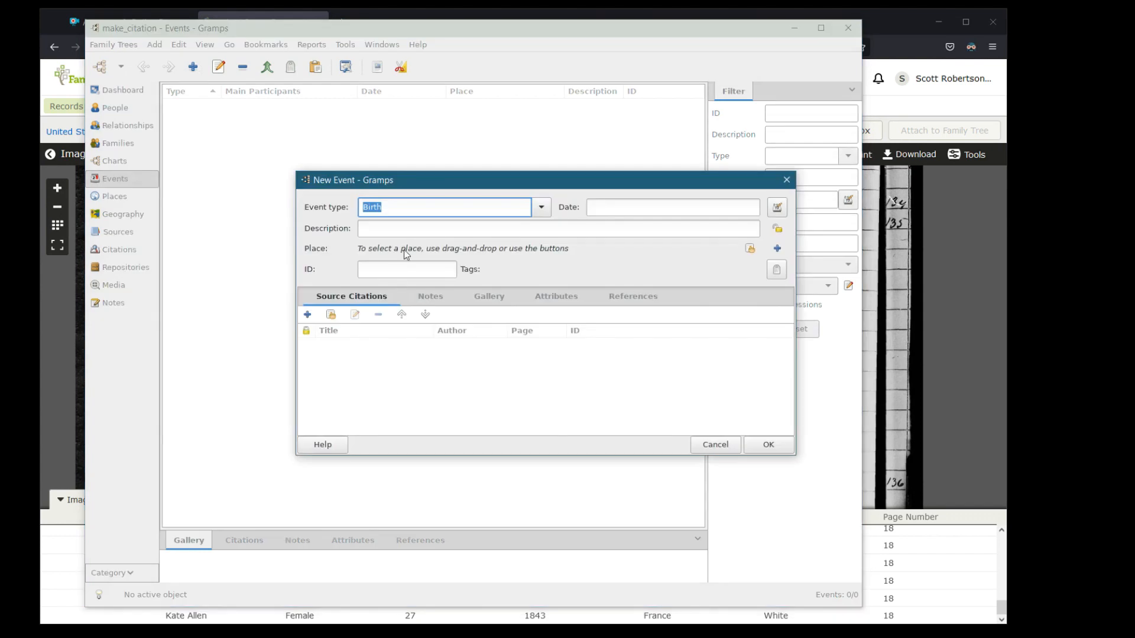
left_click(541, 208)
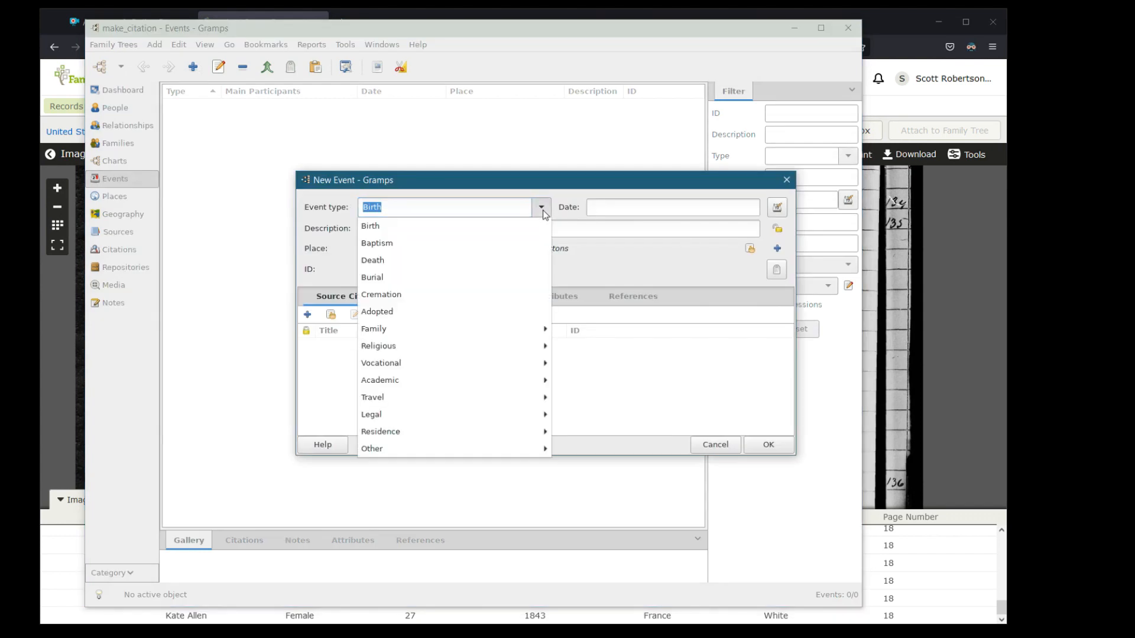
mouse_move(447, 437)
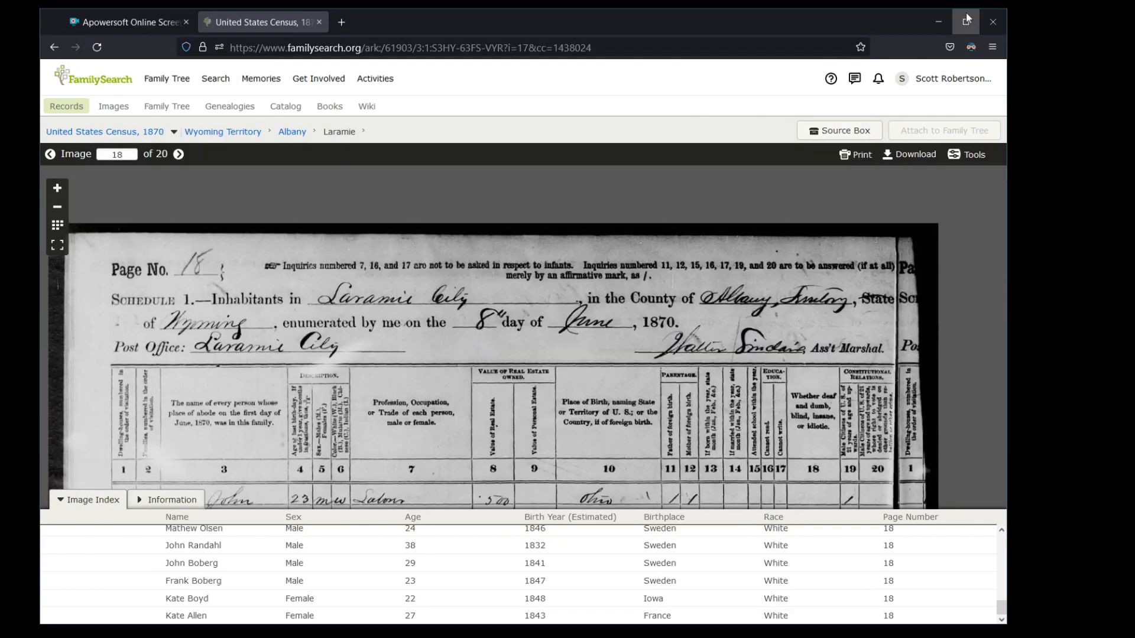
left_click(938, 22)
type("j")
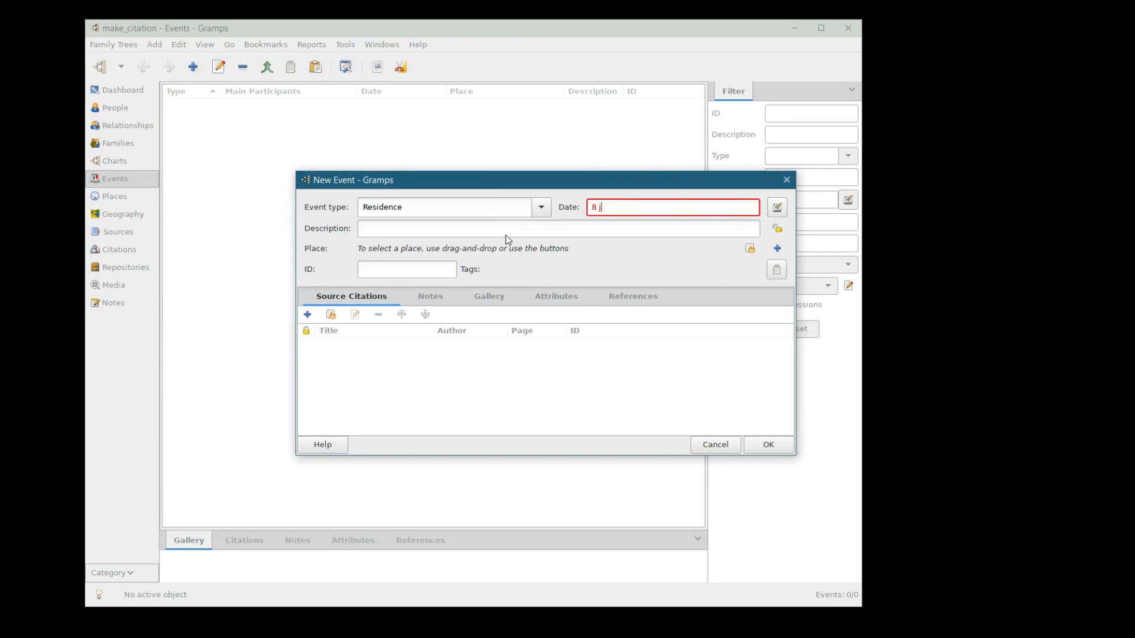
type("un 1870")
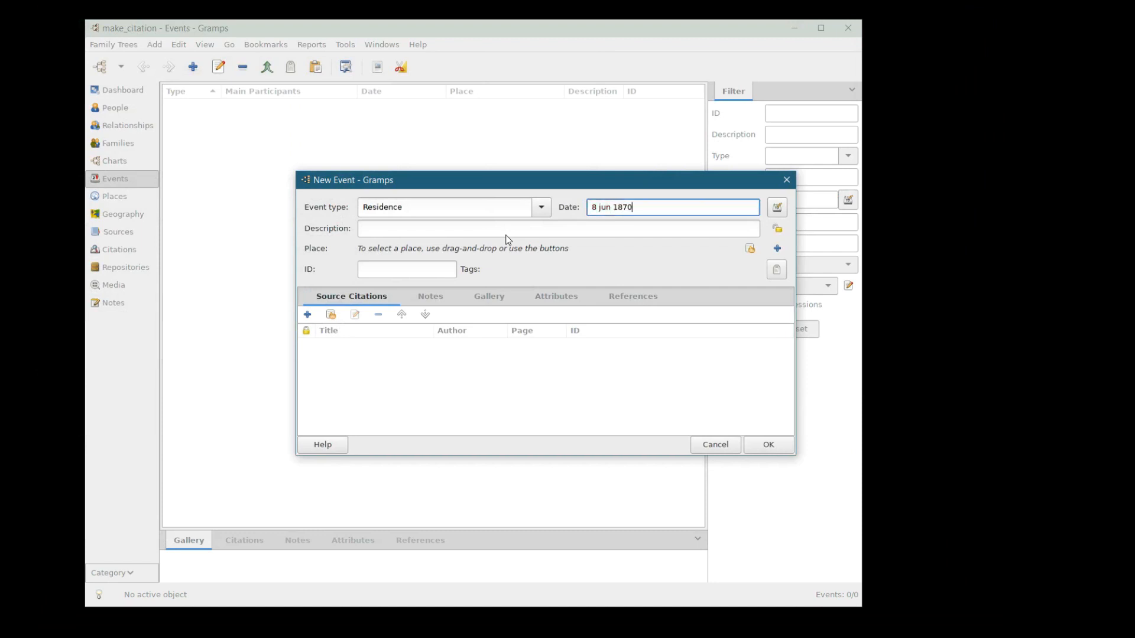
key("Tab")
key("Return")
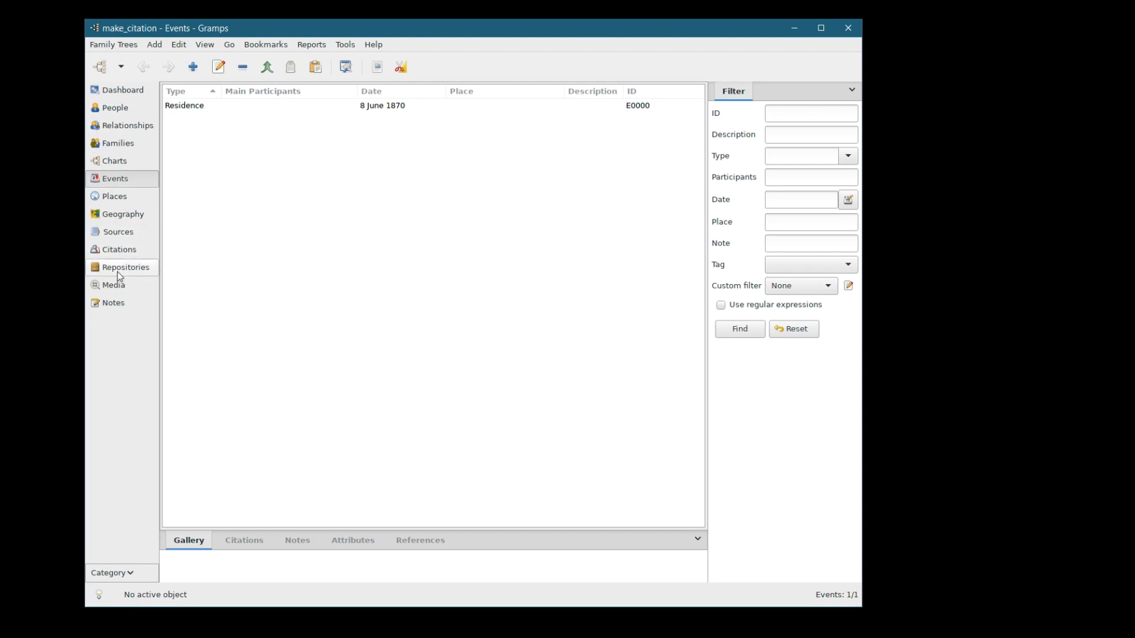
- Start a new citation and create its source titled "1870 US Census Wyoming Territory"
left_click(118, 250)
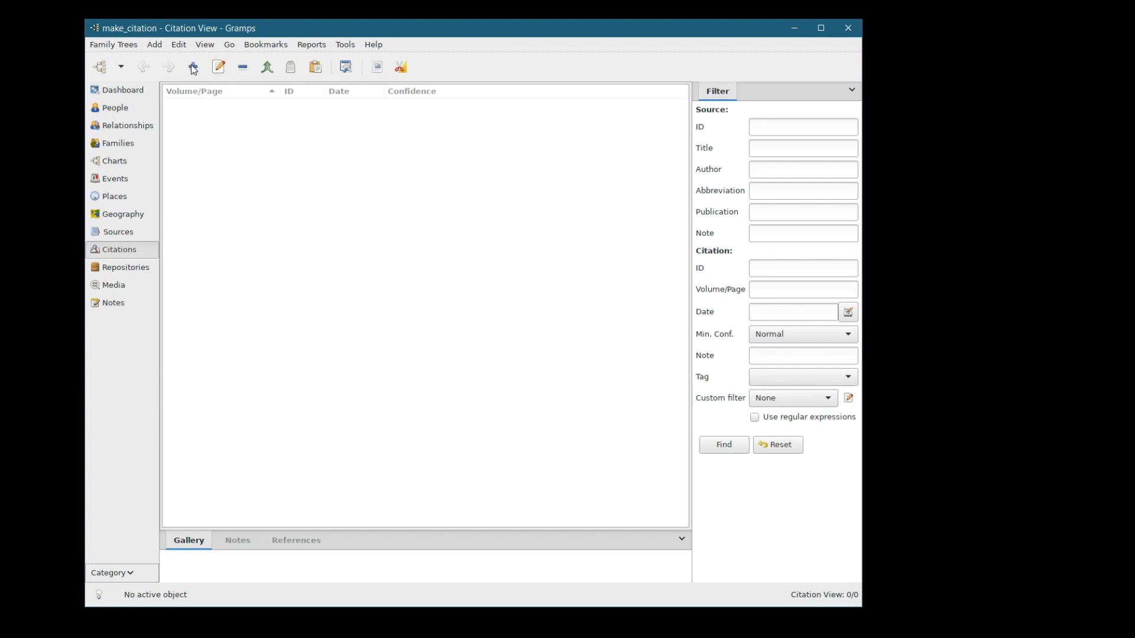
left_click(193, 68)
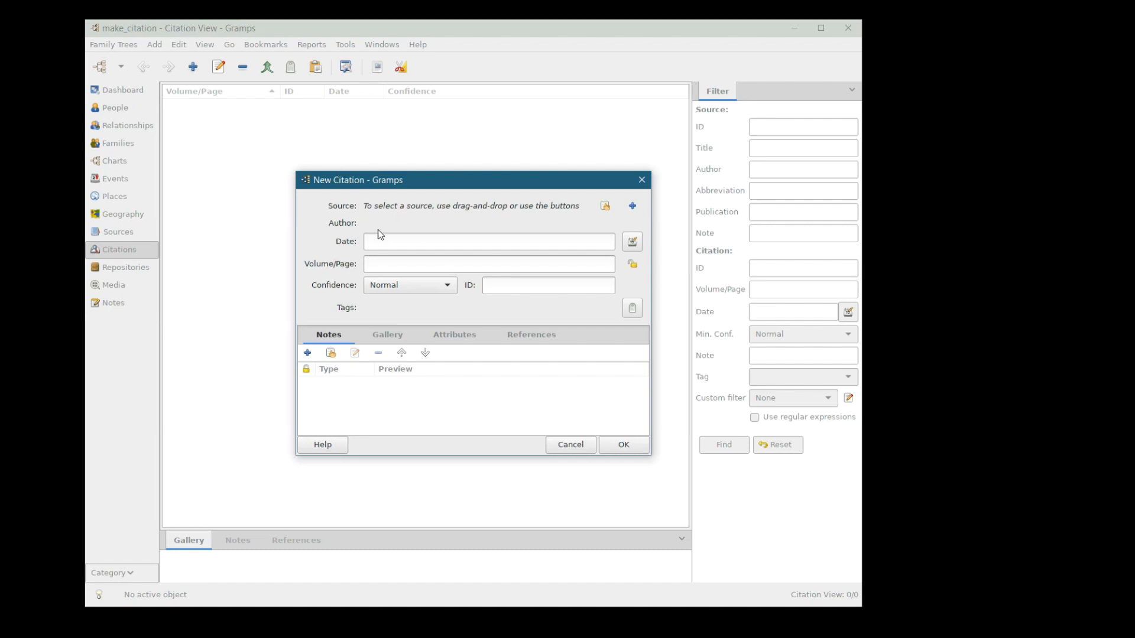
left_click(633, 207)
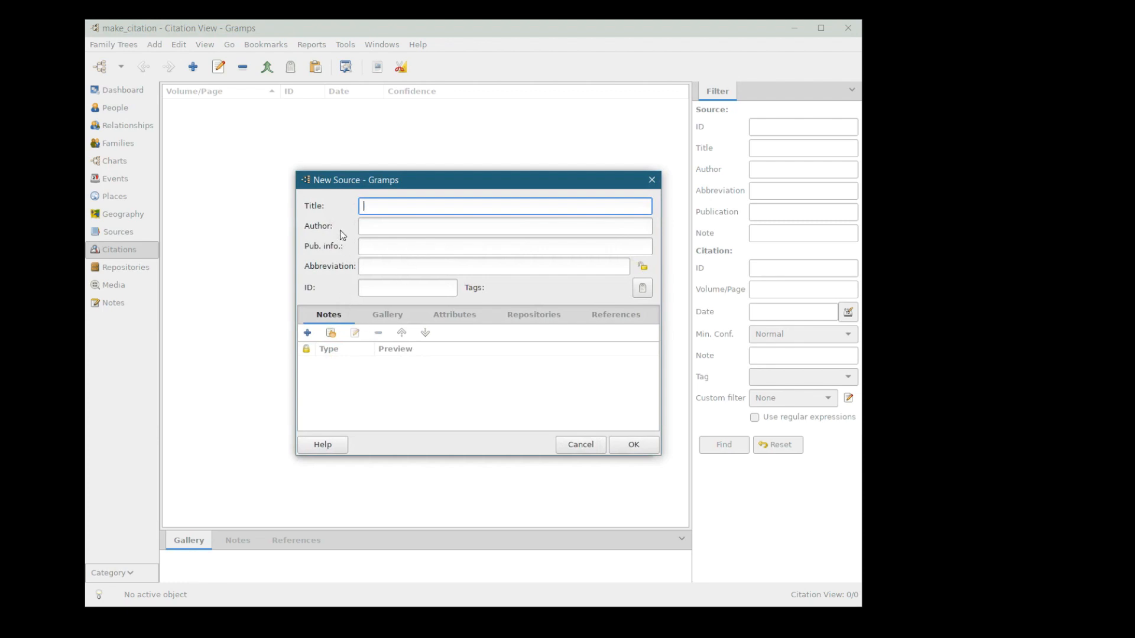
type("1870 US Census Wyoming Territory")
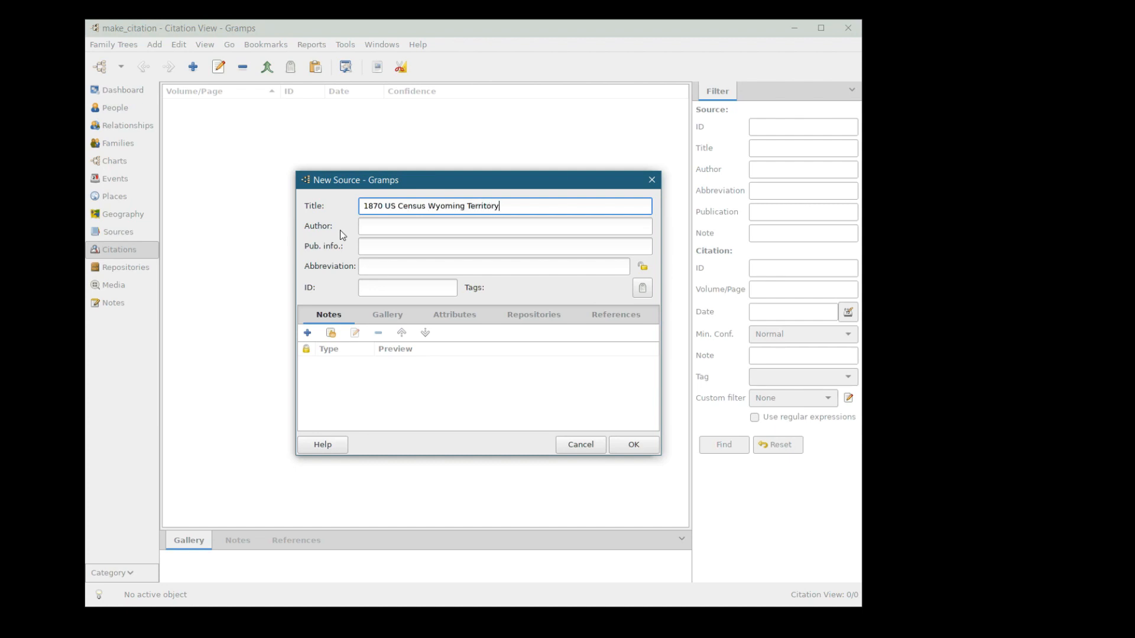
key("Return")
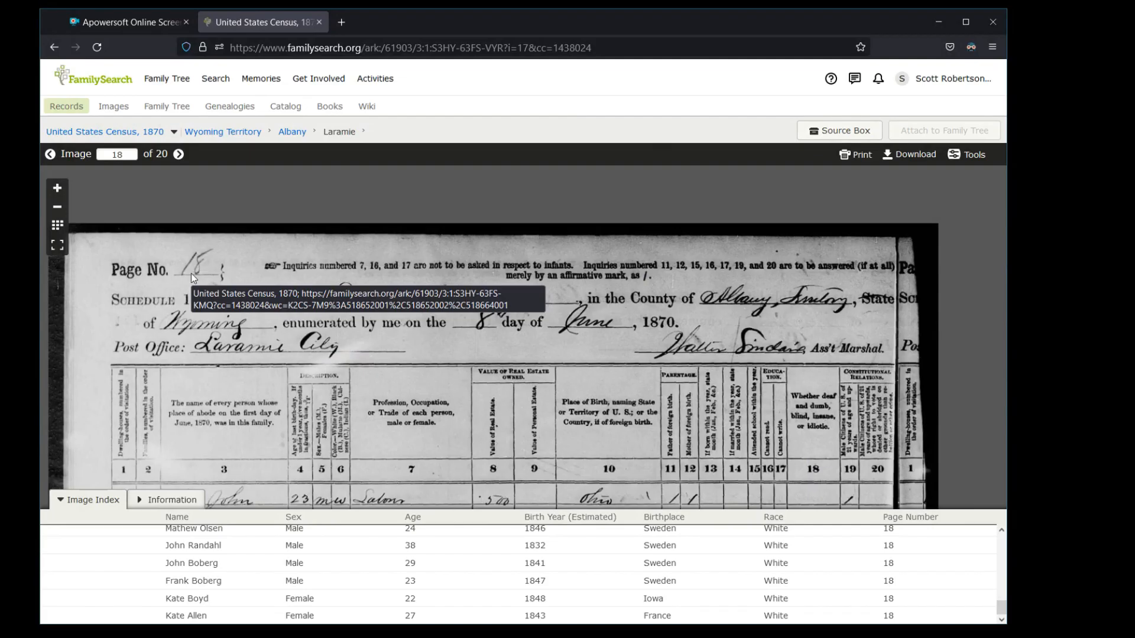
- Check census pages 18 and 17, set the citation's Volume/Page to "visit 119, family 121, page 17-18", and save it
left_click_drag(598, 473, 613, 273)
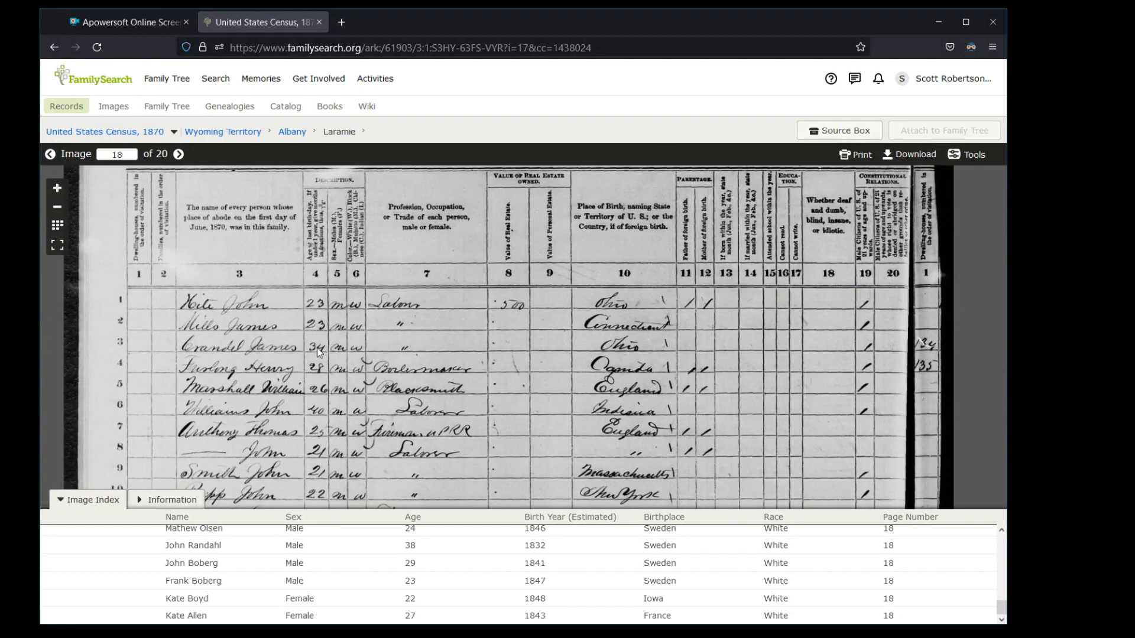
left_click_drag(243, 372, 234, 272)
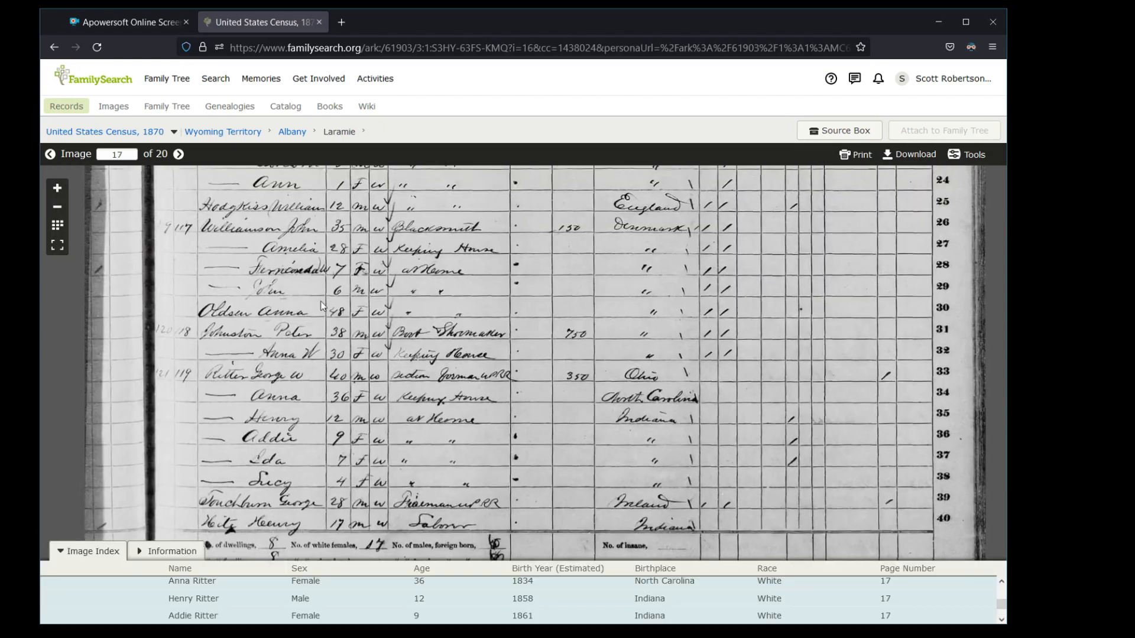
left_click_drag(331, 266, 337, 615)
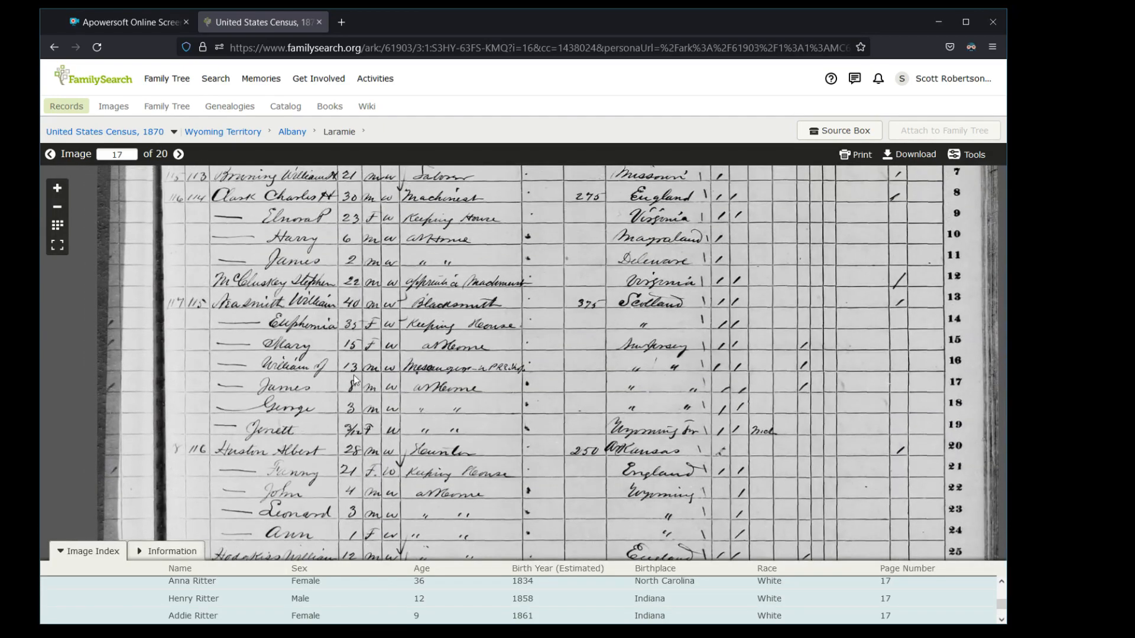
left_click_drag(492, 290, 459, 352)
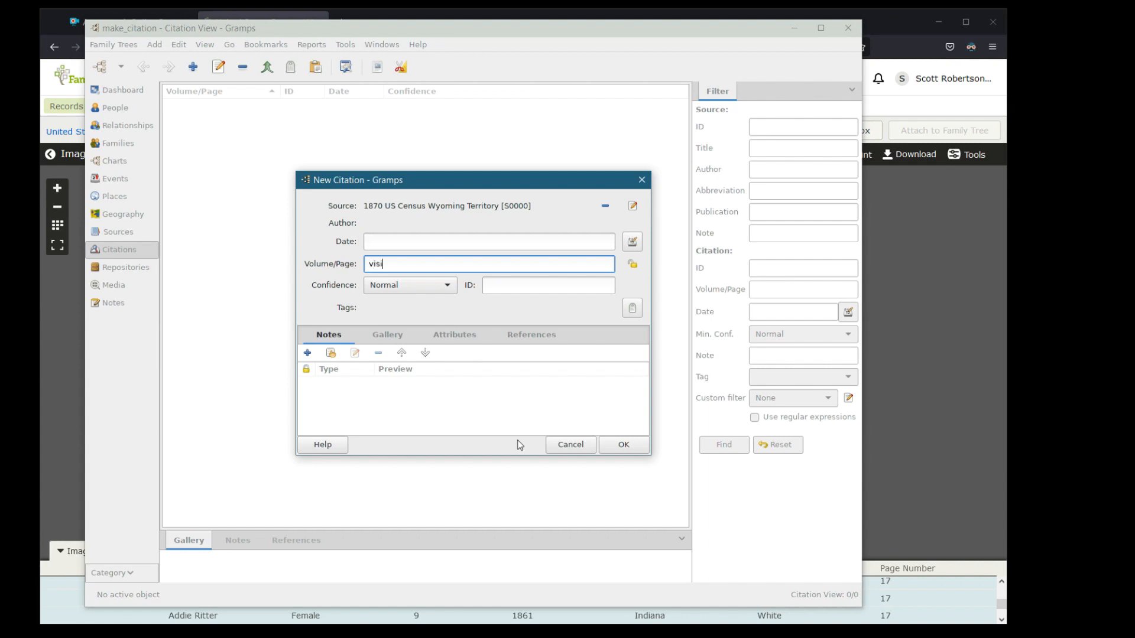
type("1")
type("8")
key("BackSpace")
key("BackSpace")
type("19, family 121, page 17-")
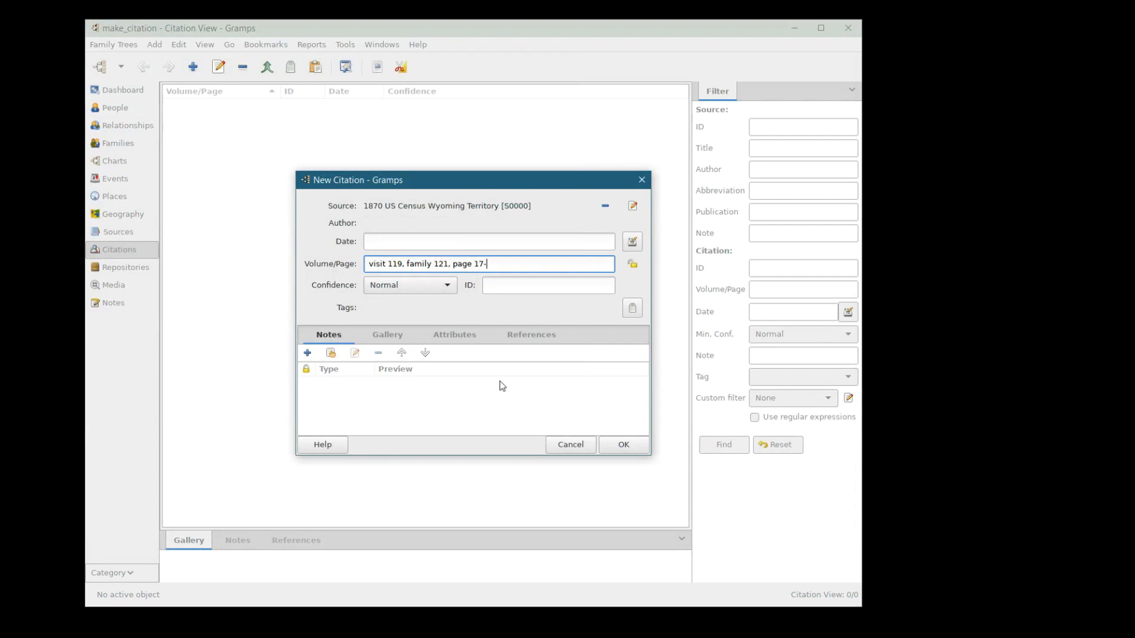
type("18")
key("Return")
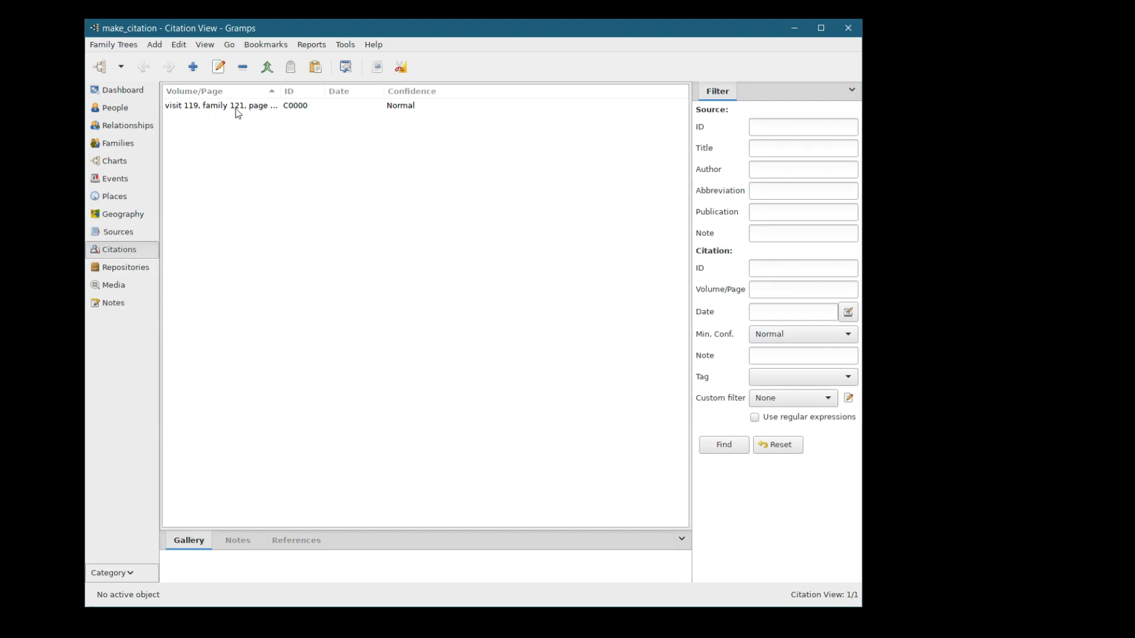
- Widen the citation list's Volume/Page column, check the repository list, and view the 1870 US Census Wyoming Territory source without editing it
left_click_drag(280, 91, 409, 97)
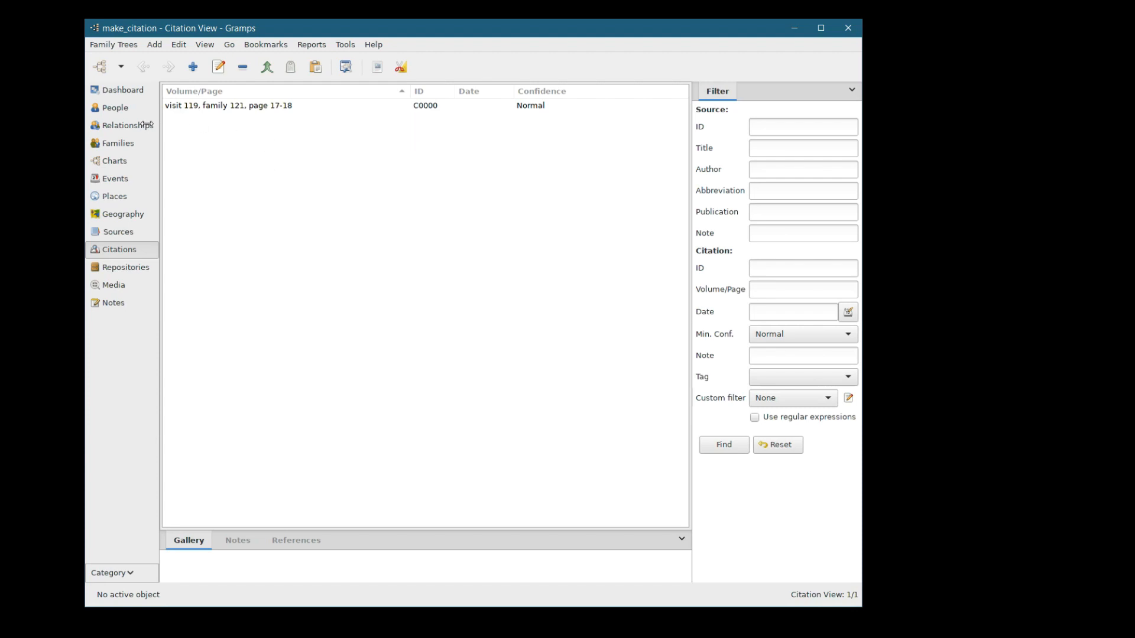
left_click(126, 270)
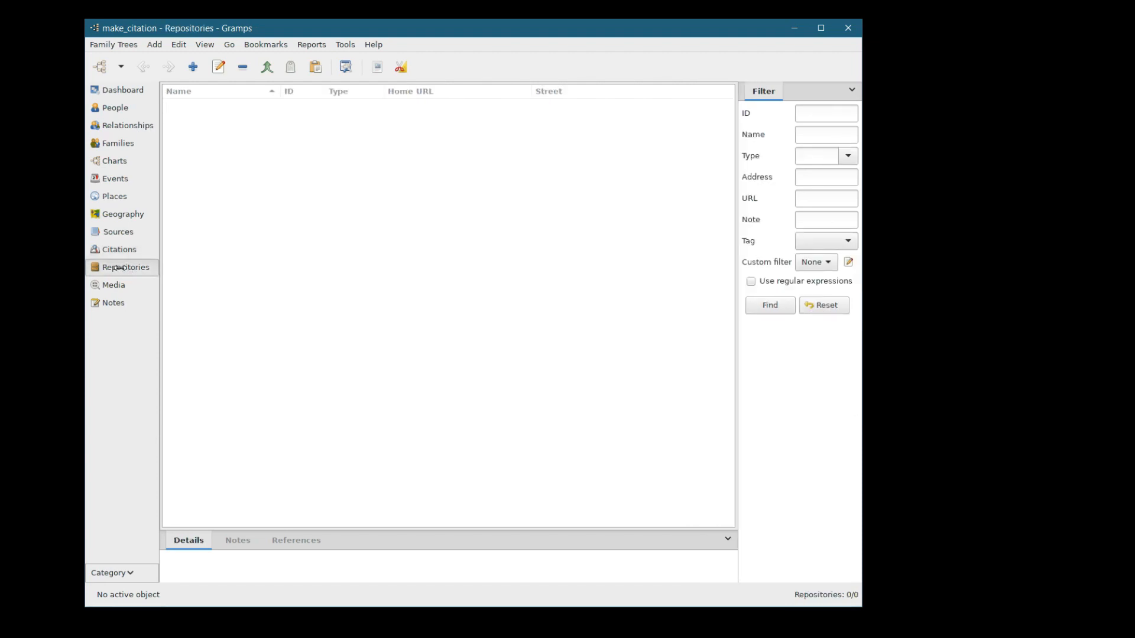
left_click(119, 235)
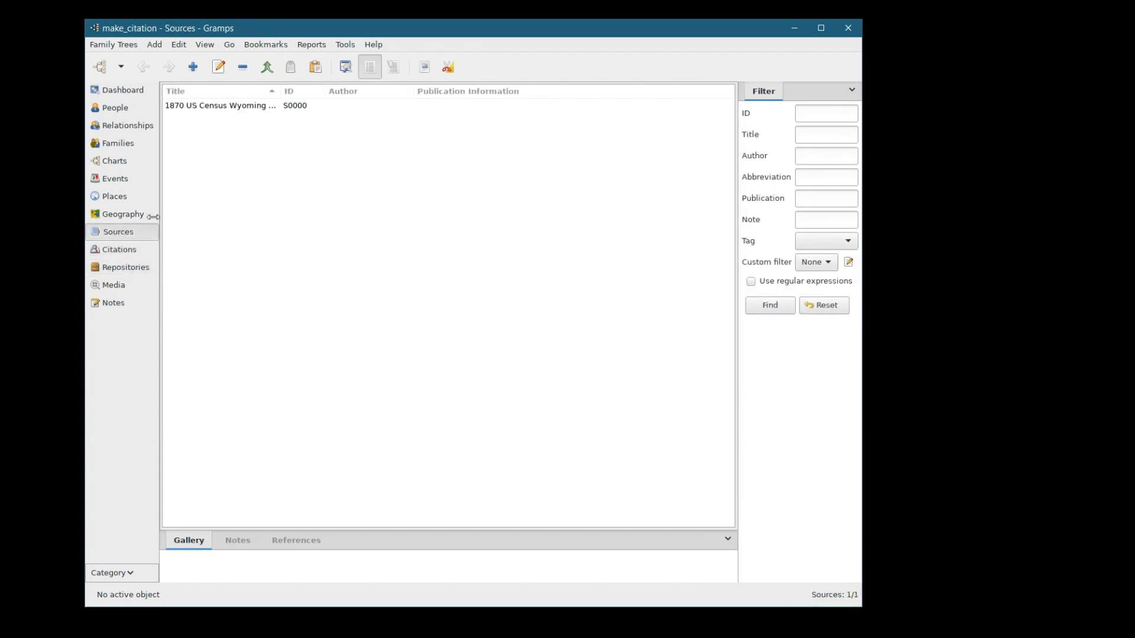
left_click(171, 106)
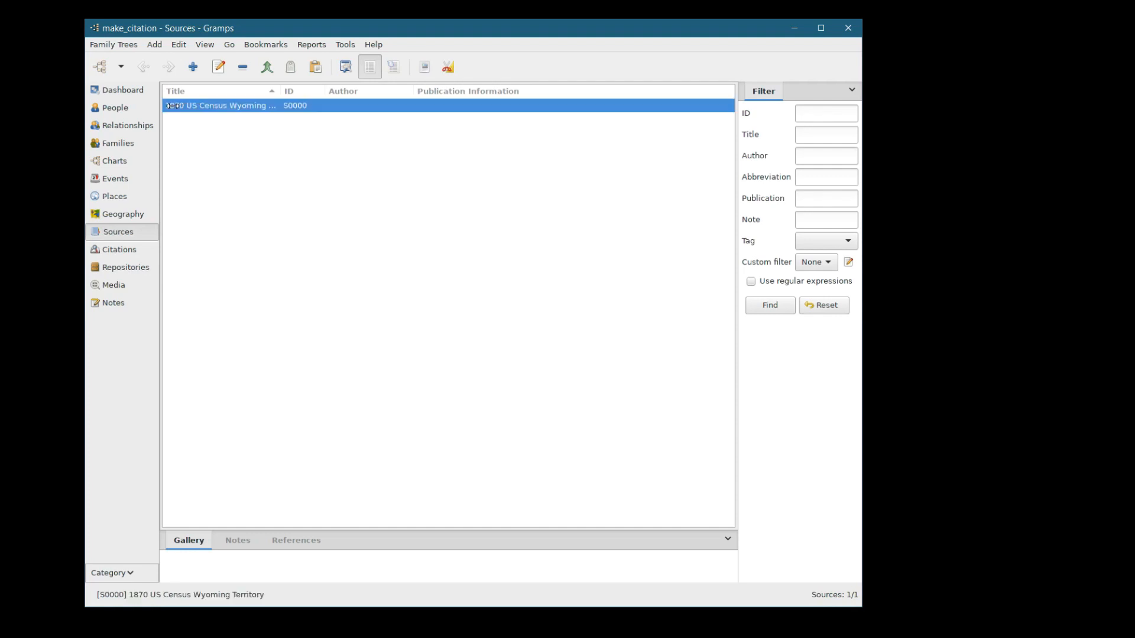
double_click(189, 111)
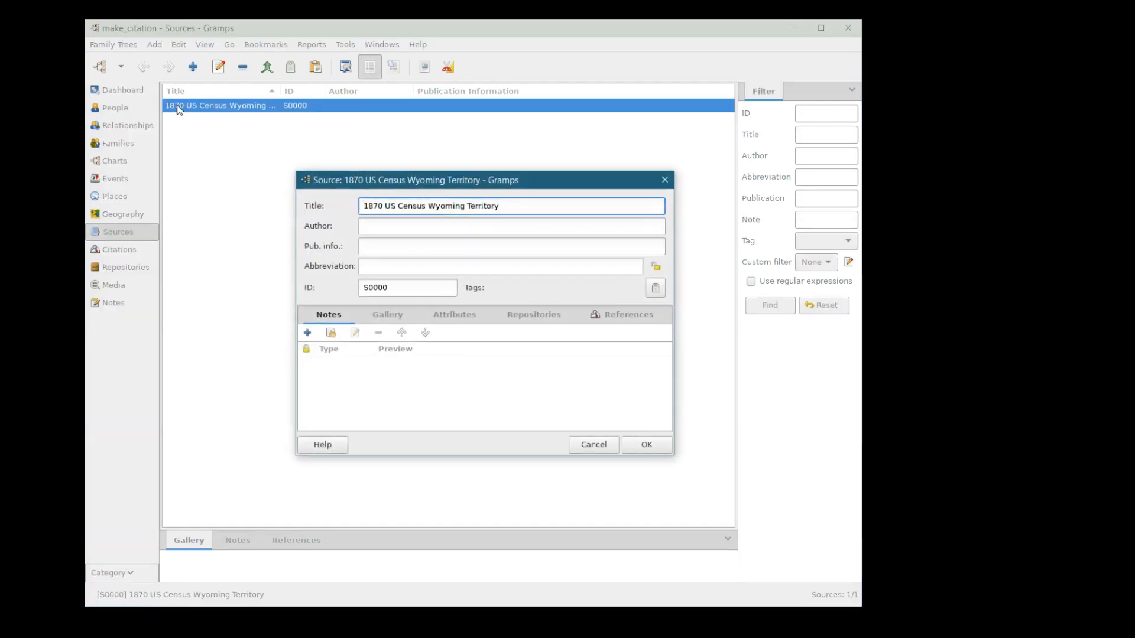
key("Escape")
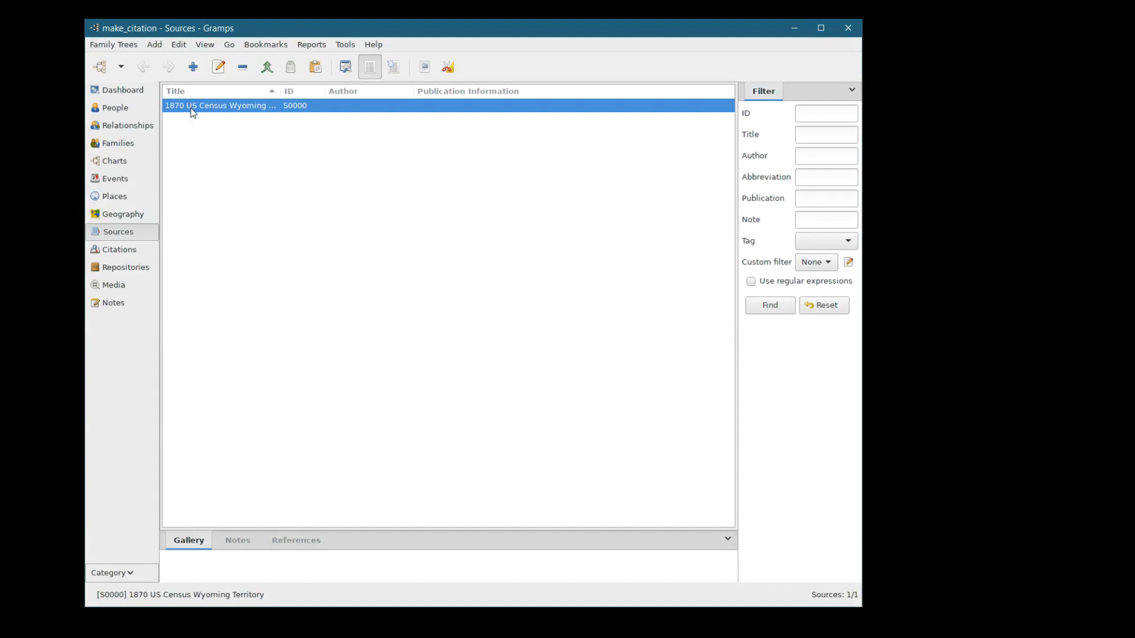
- Inspect the census source through its page 17-18 citation and again from the source list, leaving both records unedited
left_click(113, 250)
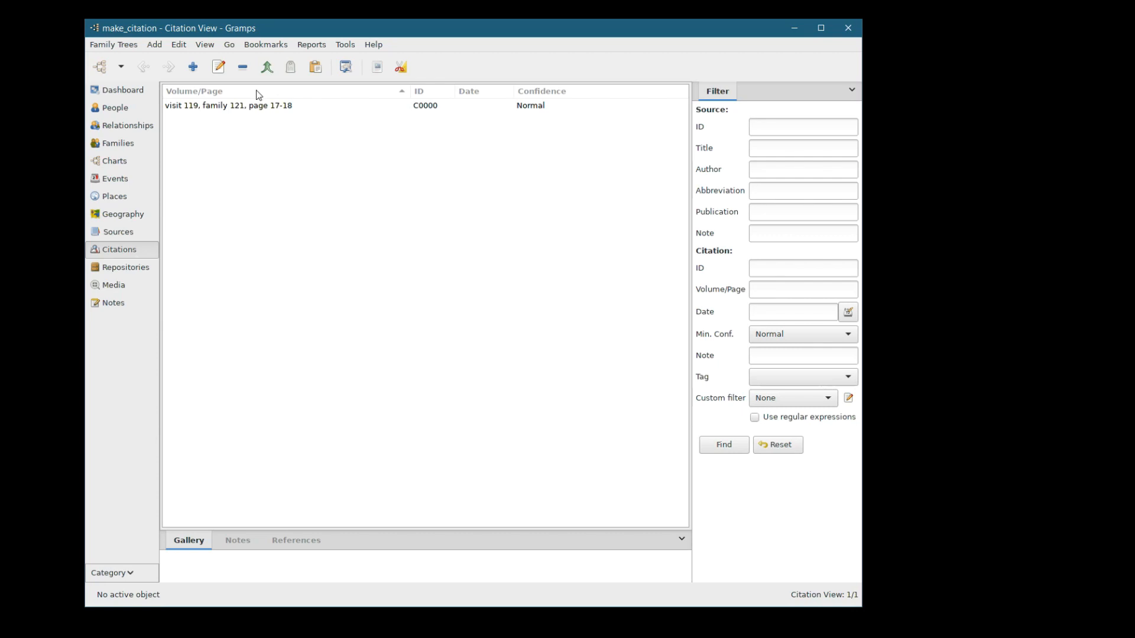
left_click(216, 108)
double_click(216, 107)
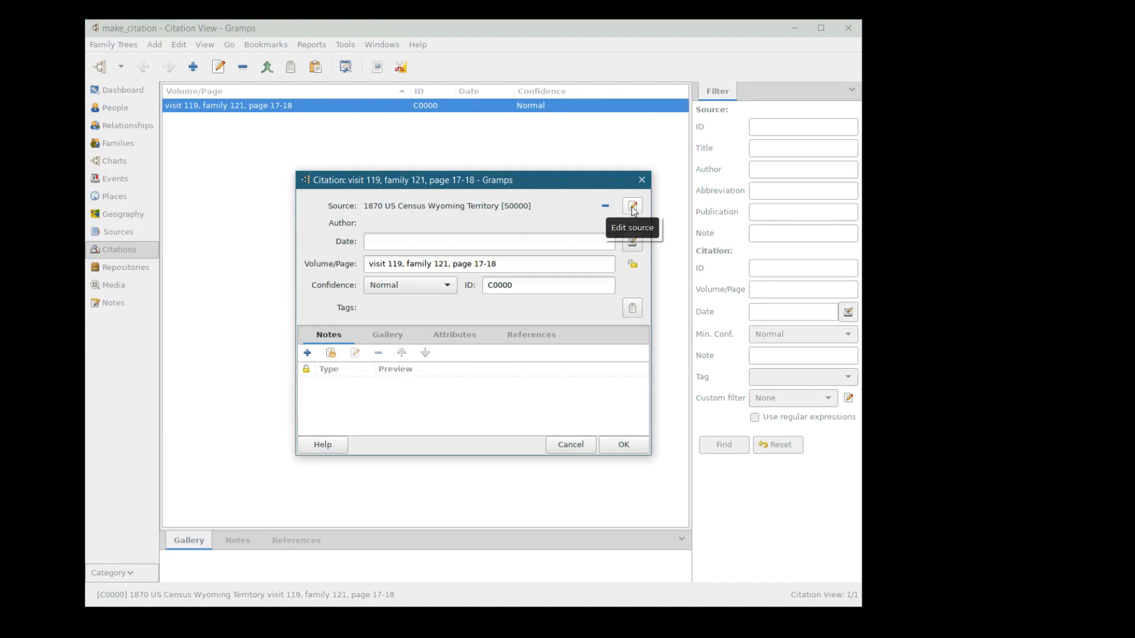
left_click(632, 208)
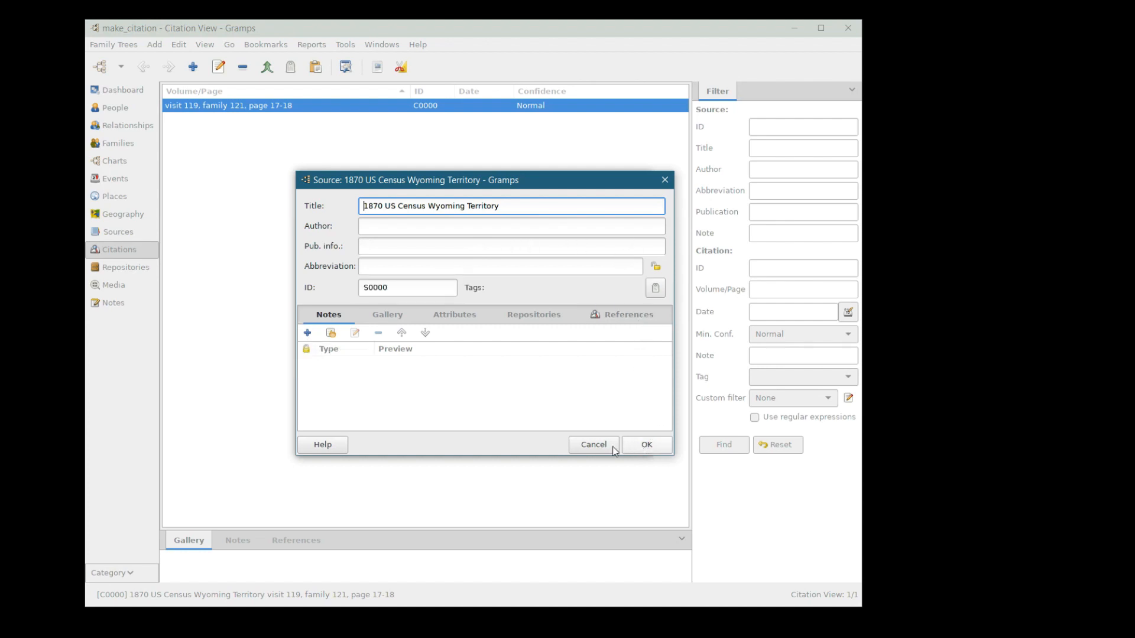
left_click(591, 446)
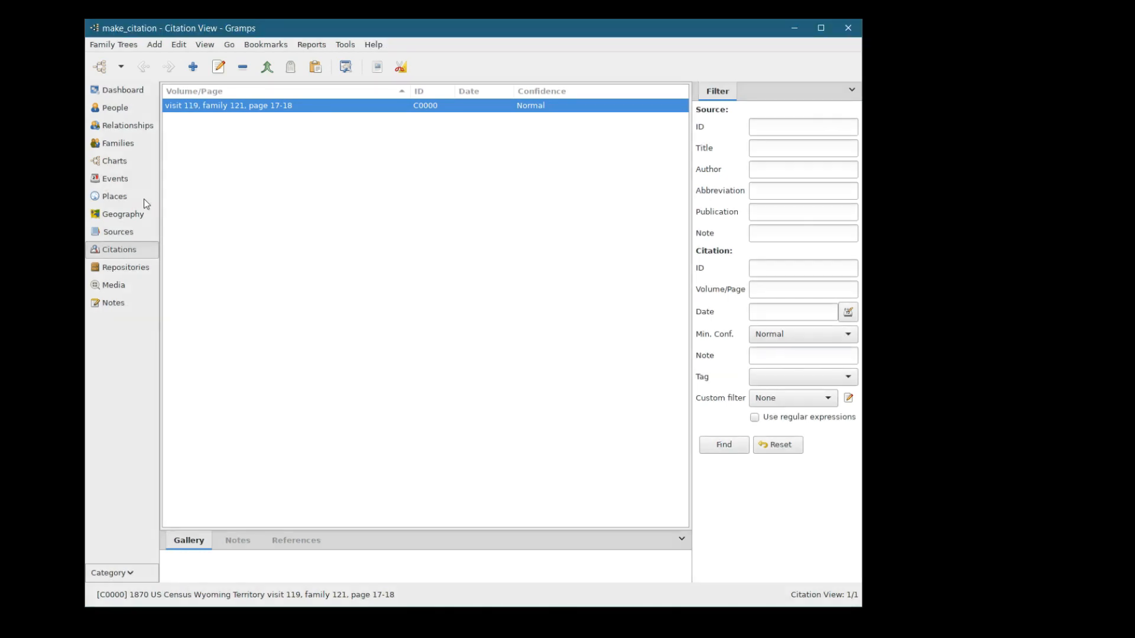
left_click(119, 232)
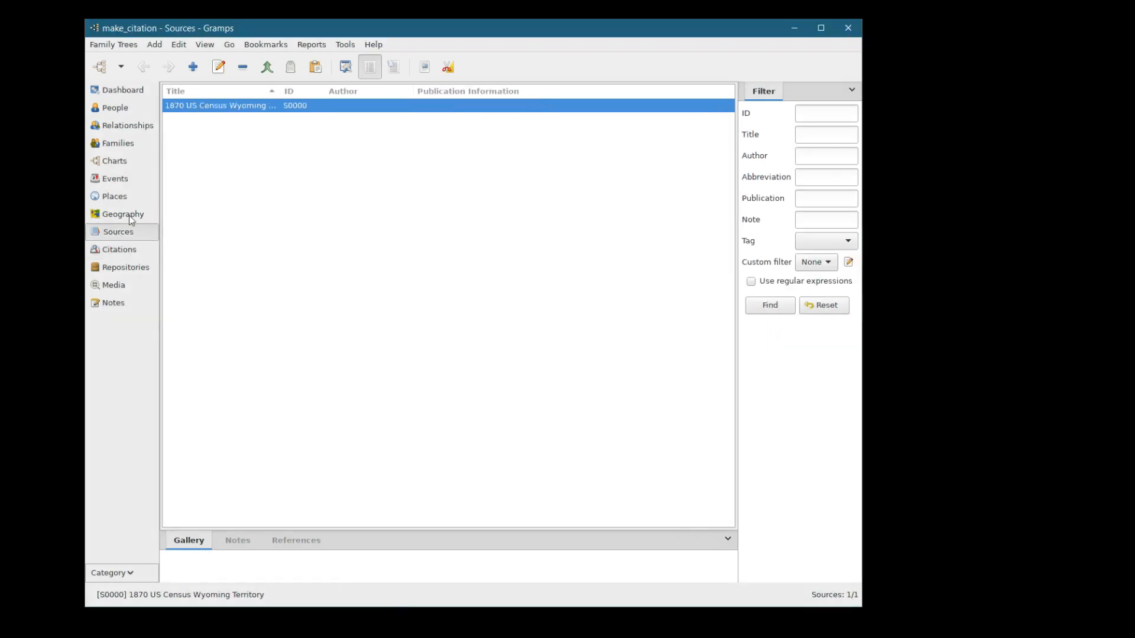
double_click(174, 110)
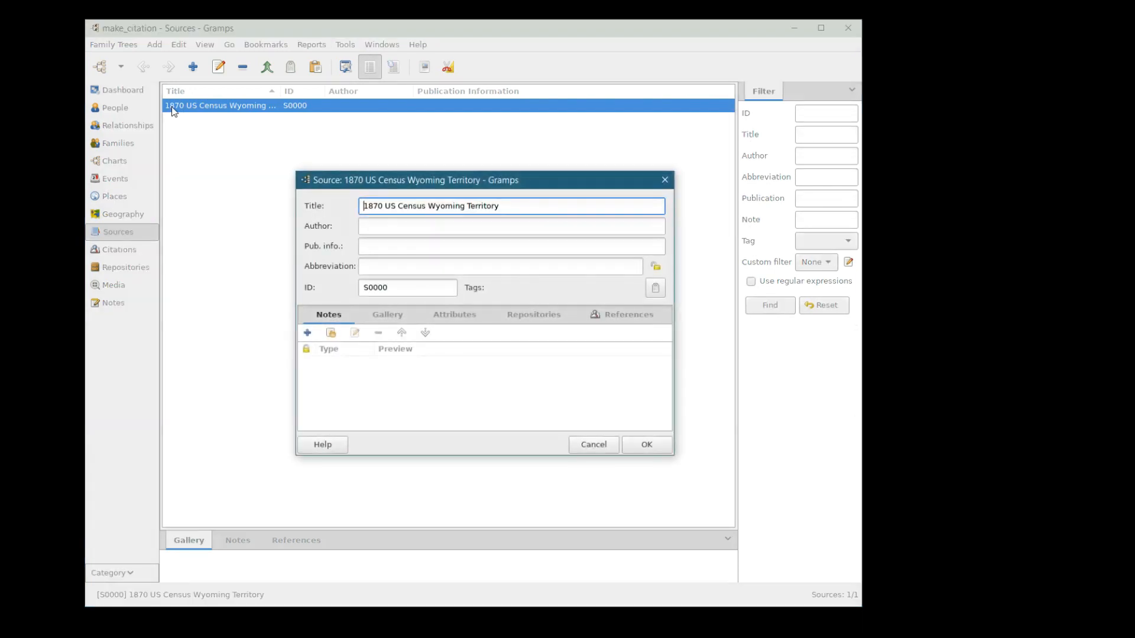
left_click(665, 180)
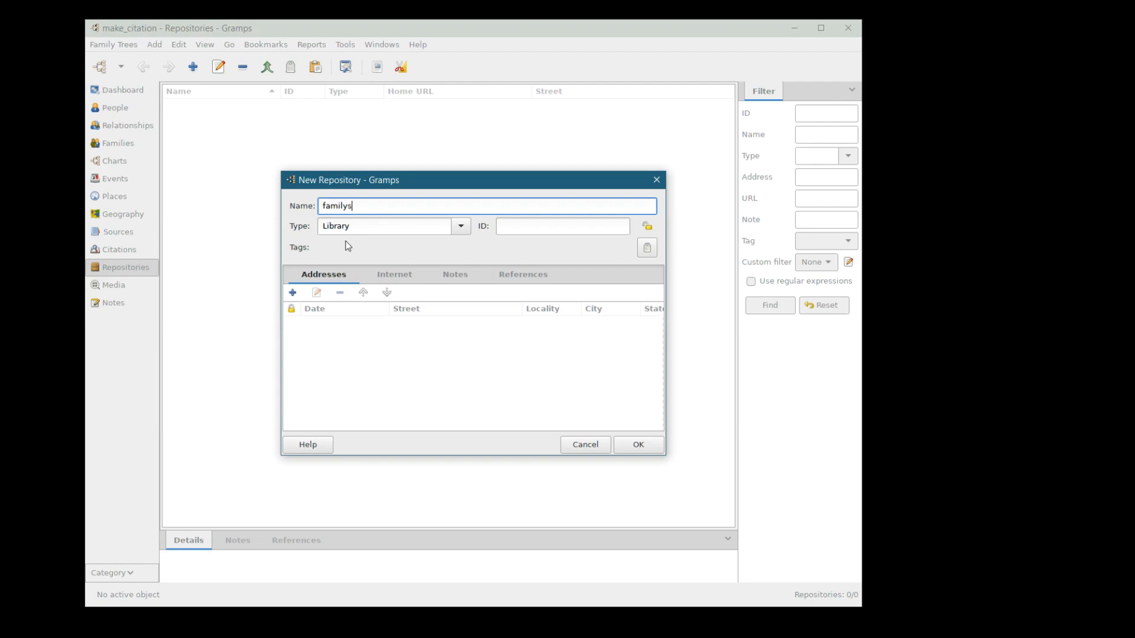
- Create a repository named "familysearch.org/search" with the type Web site and save it
type(".org/search")
left_click(461, 226)
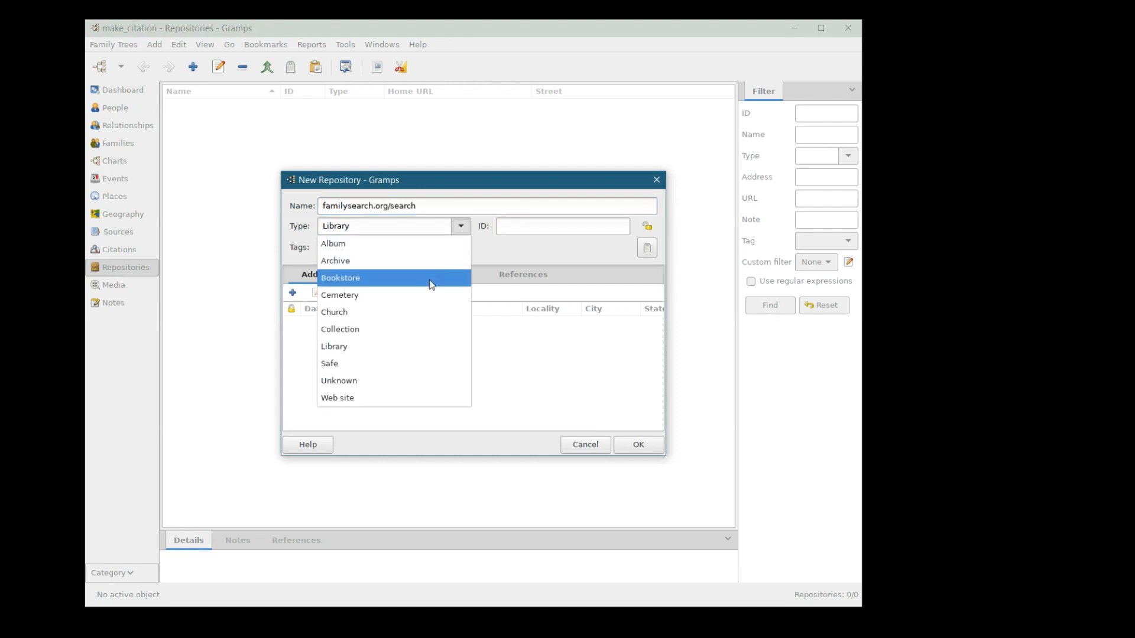
left_click(405, 396)
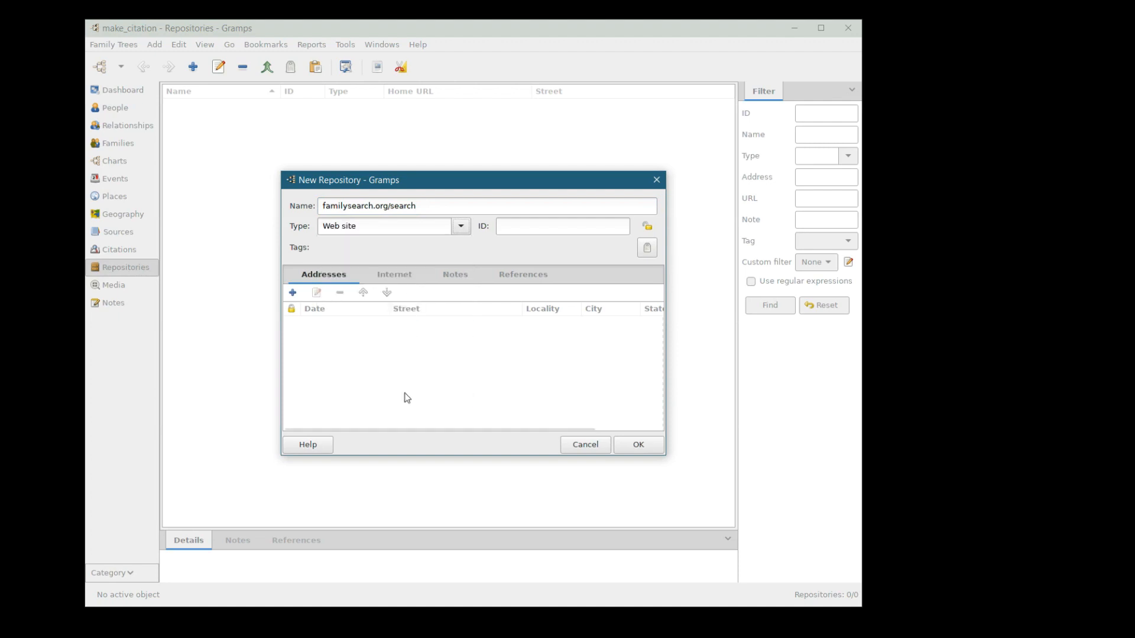
left_click(461, 227)
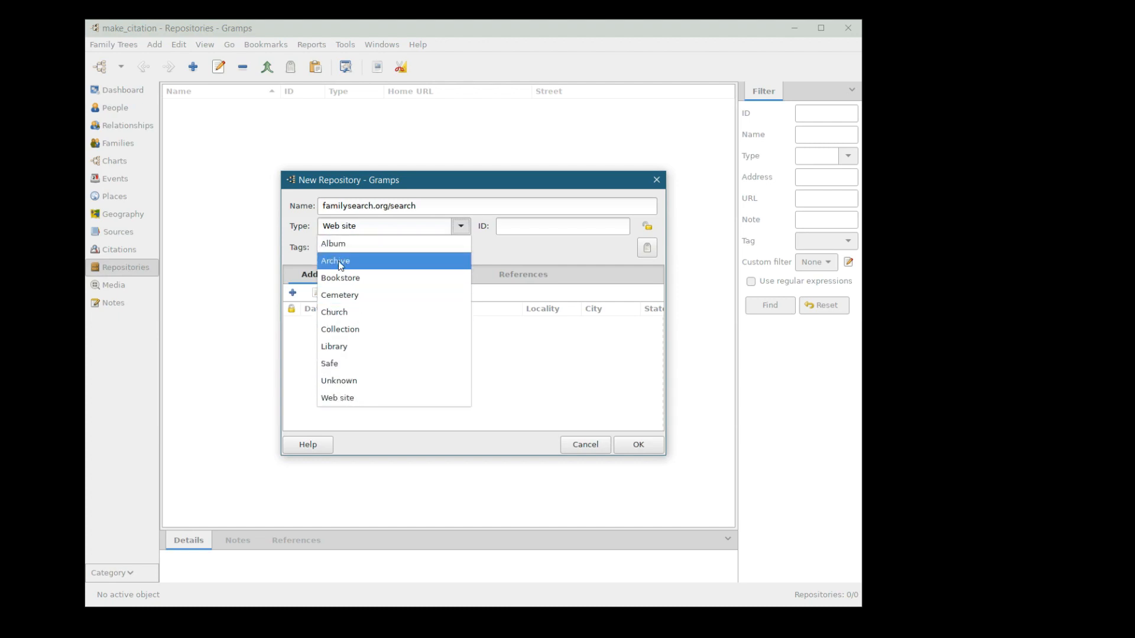
left_click(462, 228)
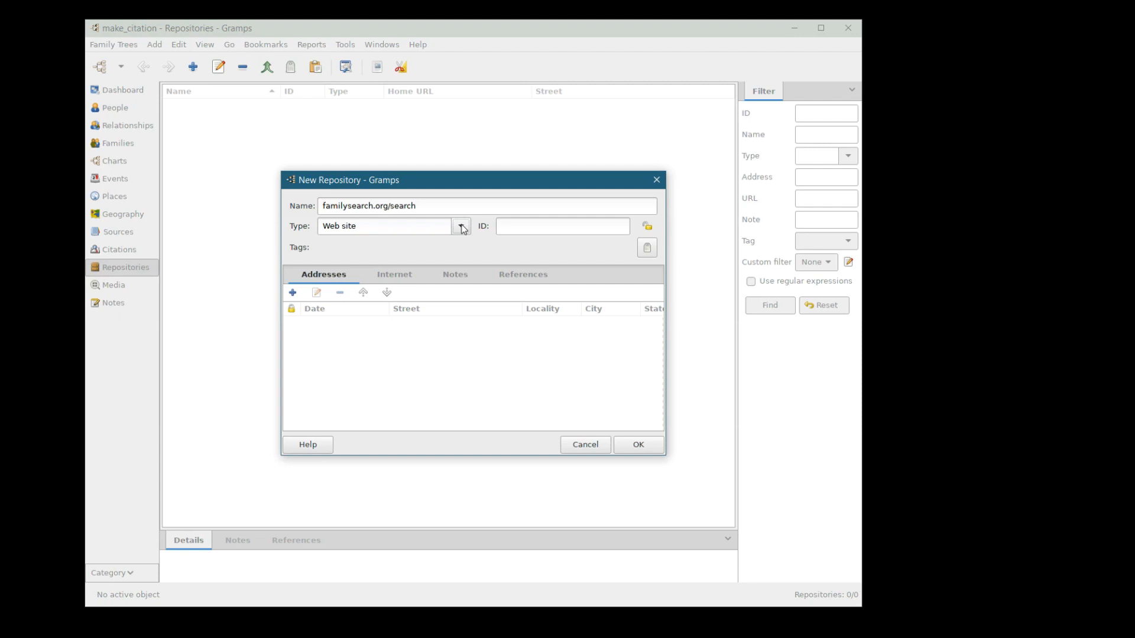
left_click(460, 228)
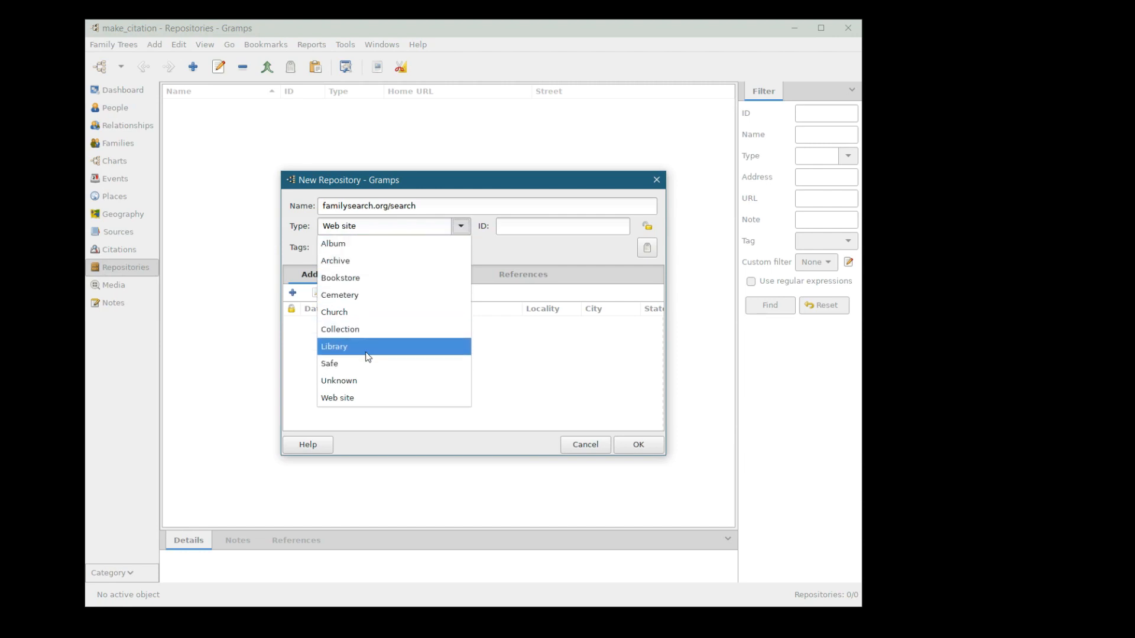
left_click(461, 228)
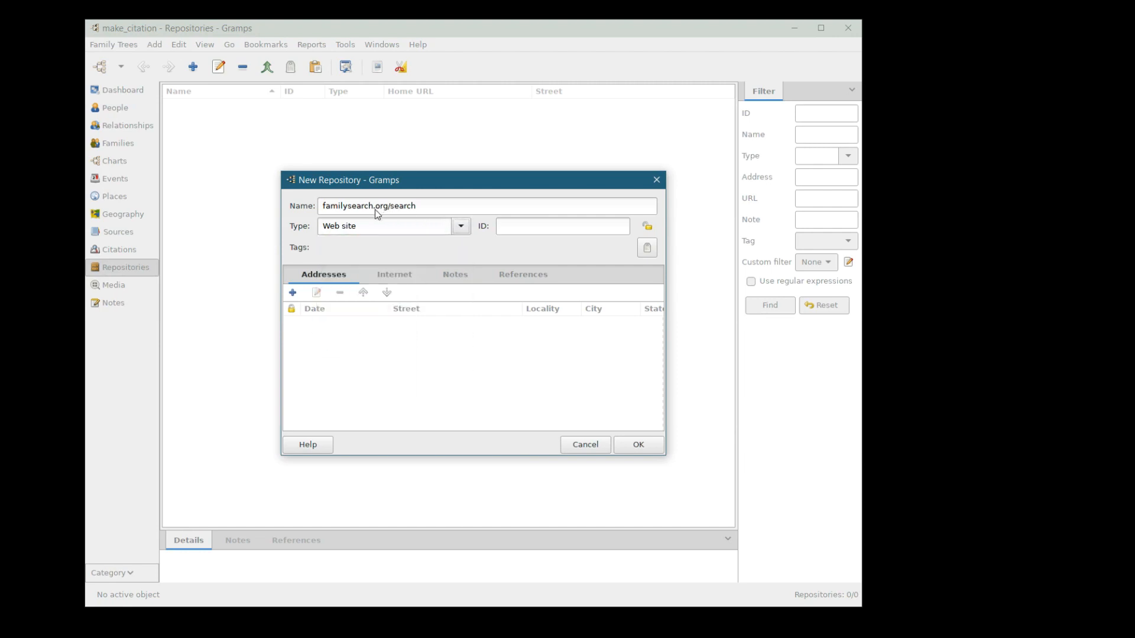
key("Return")
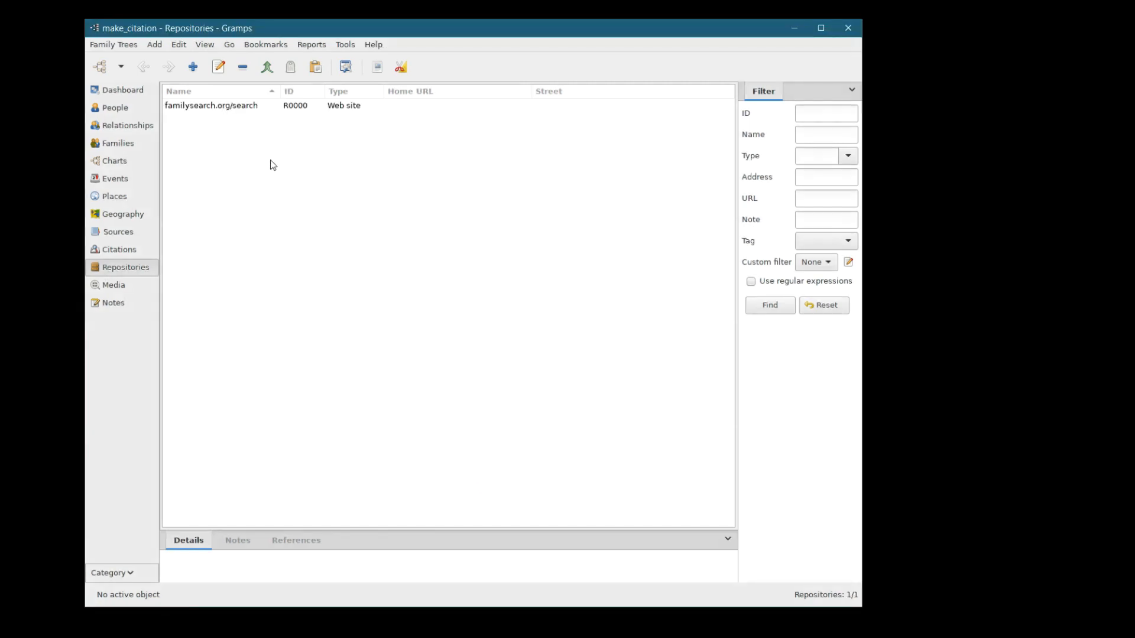
- Attach the existing familysearch.org/search repository to the 1870 US Census Wyoming Territory source
left_click(187, 109)
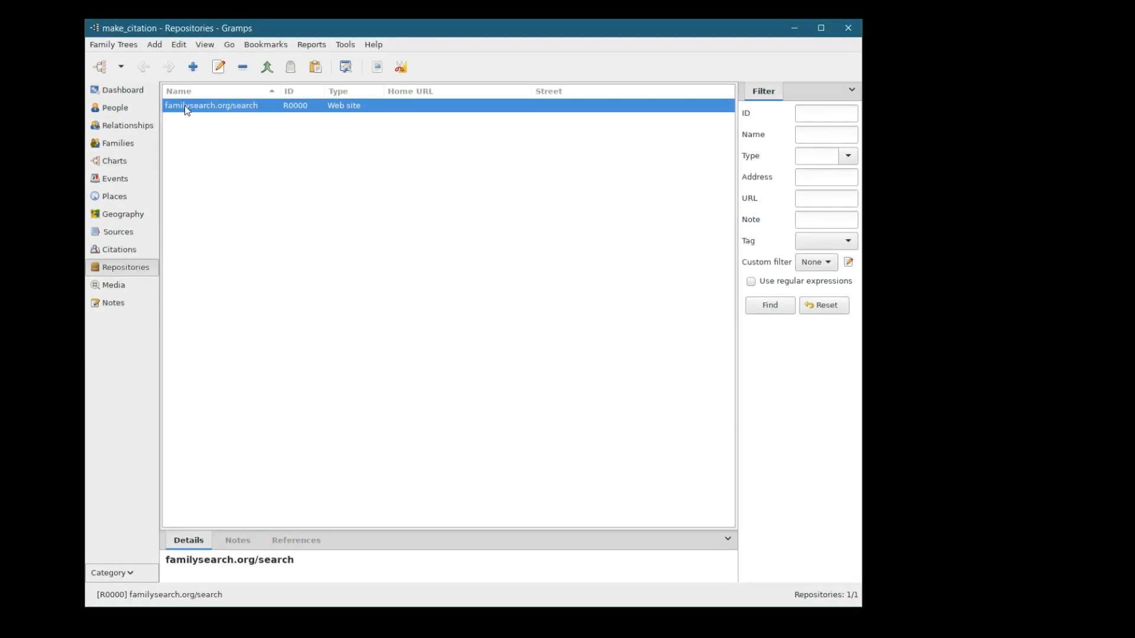
left_click(108, 235)
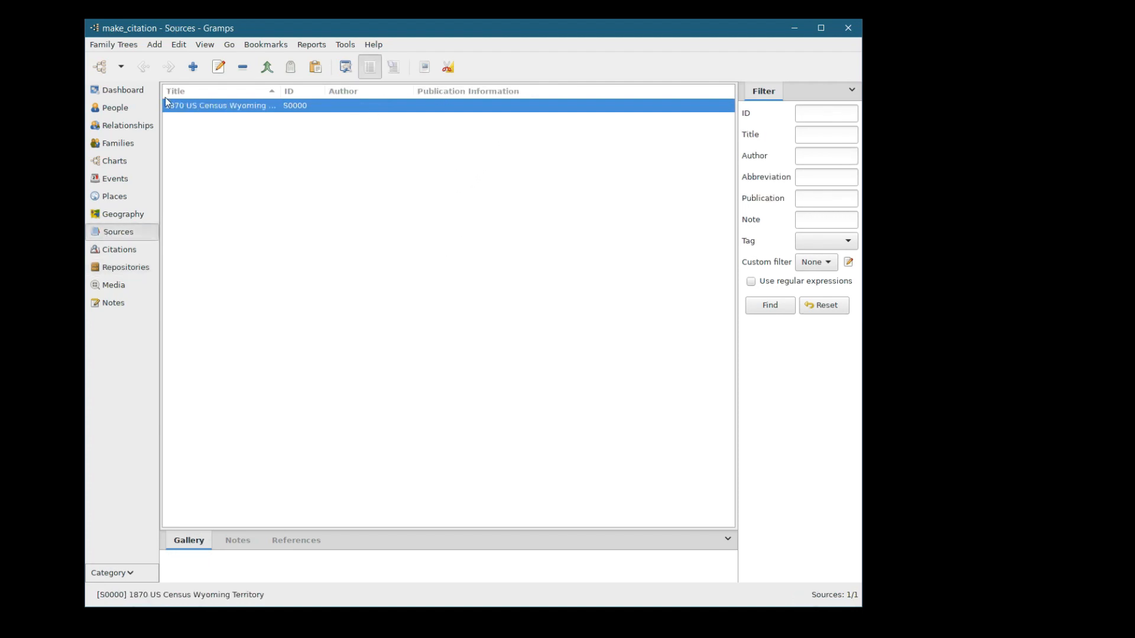
double_click(178, 106)
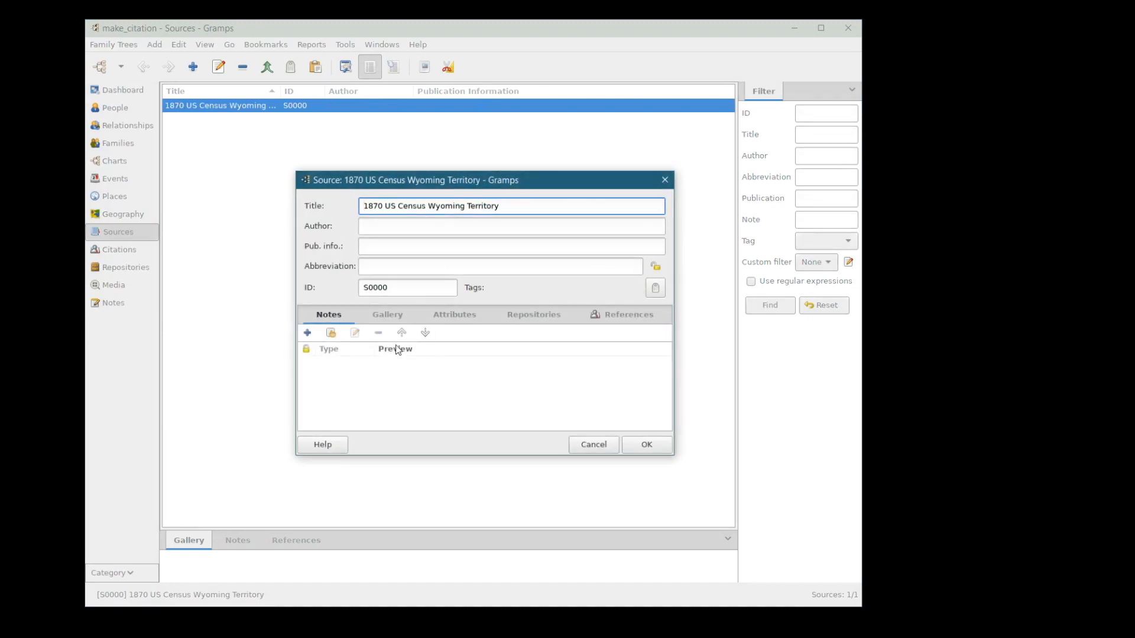
left_click(534, 315)
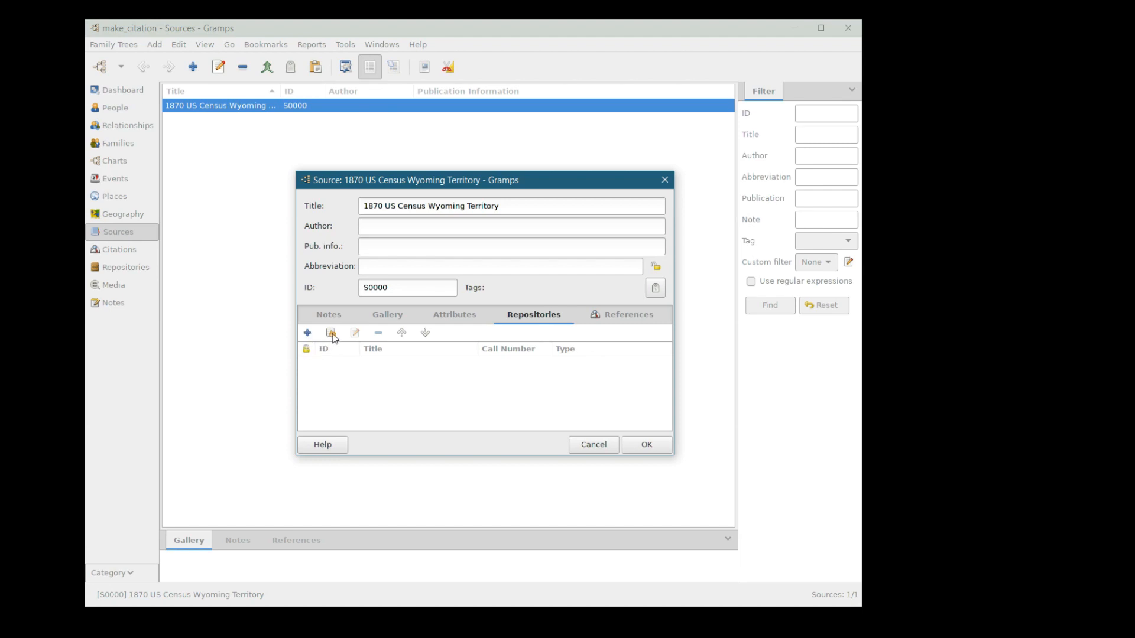
left_click(332, 334)
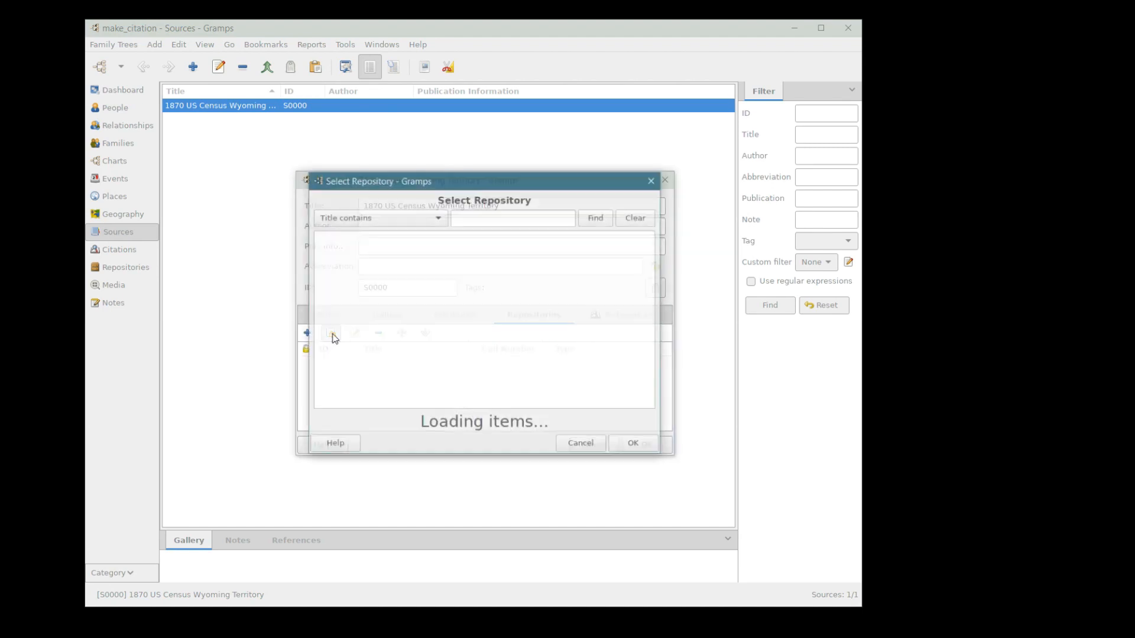
left_click(343, 252)
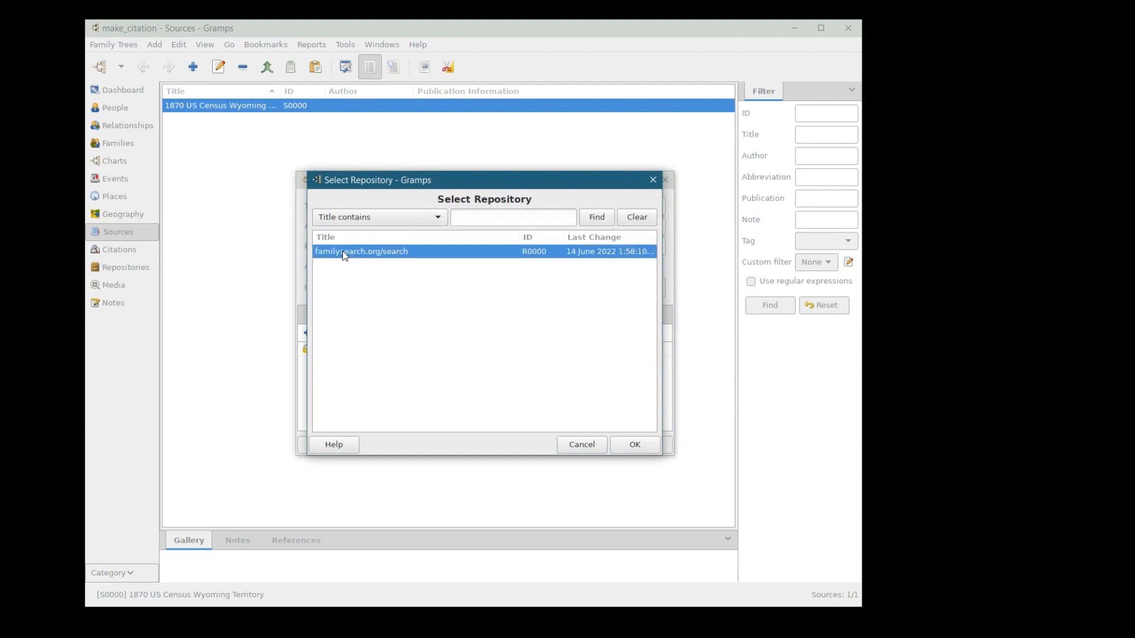
left_click(442, 223)
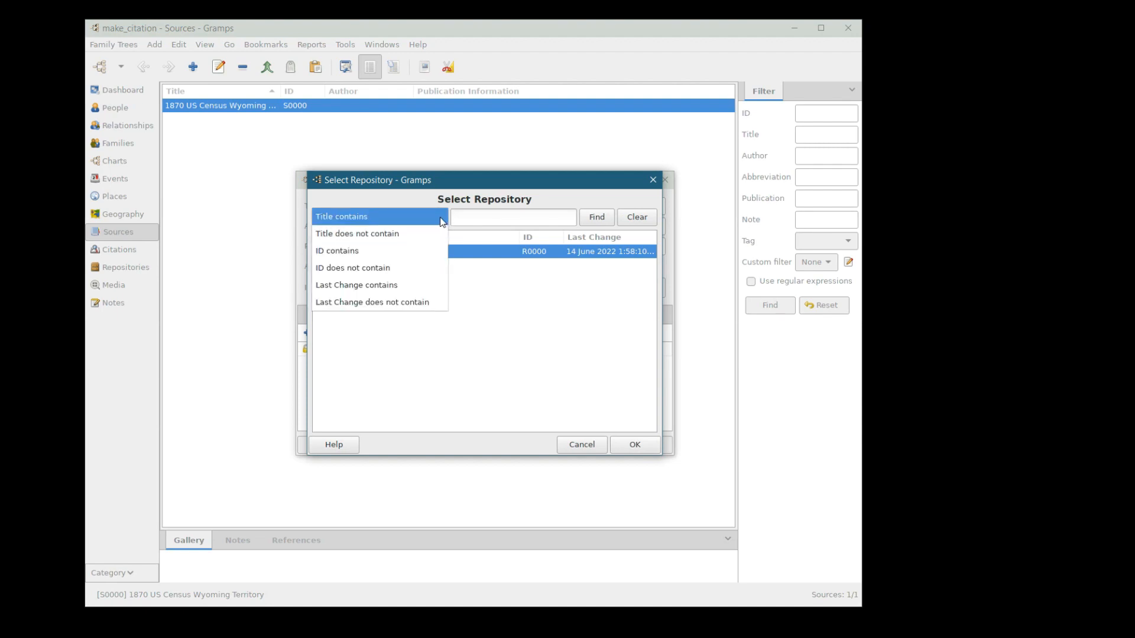
left_click(440, 221)
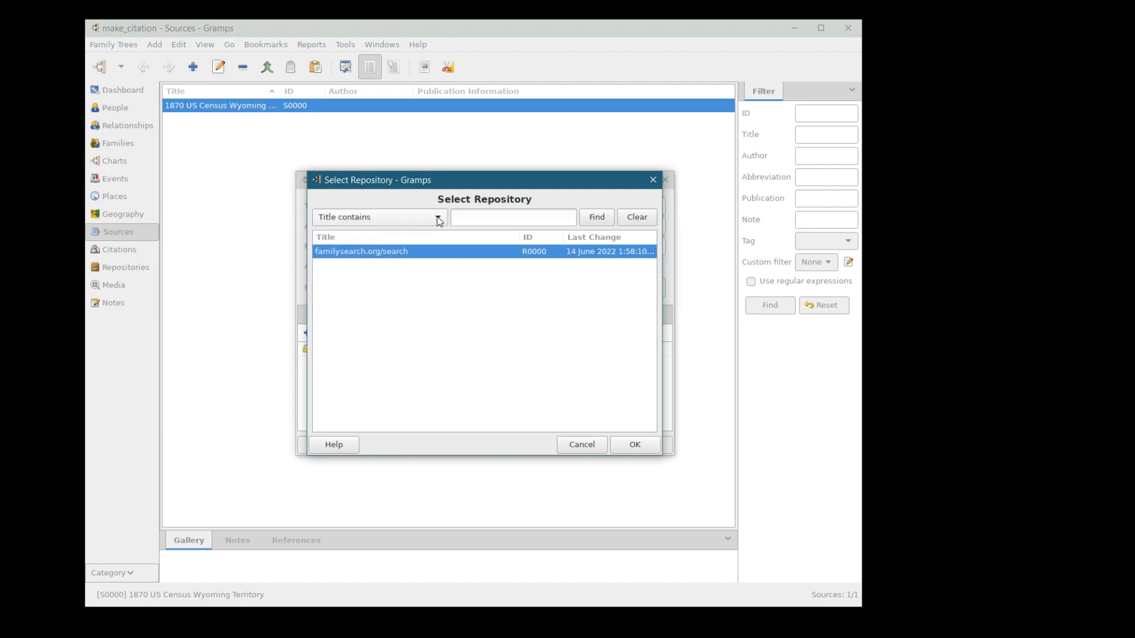
left_click(635, 446)
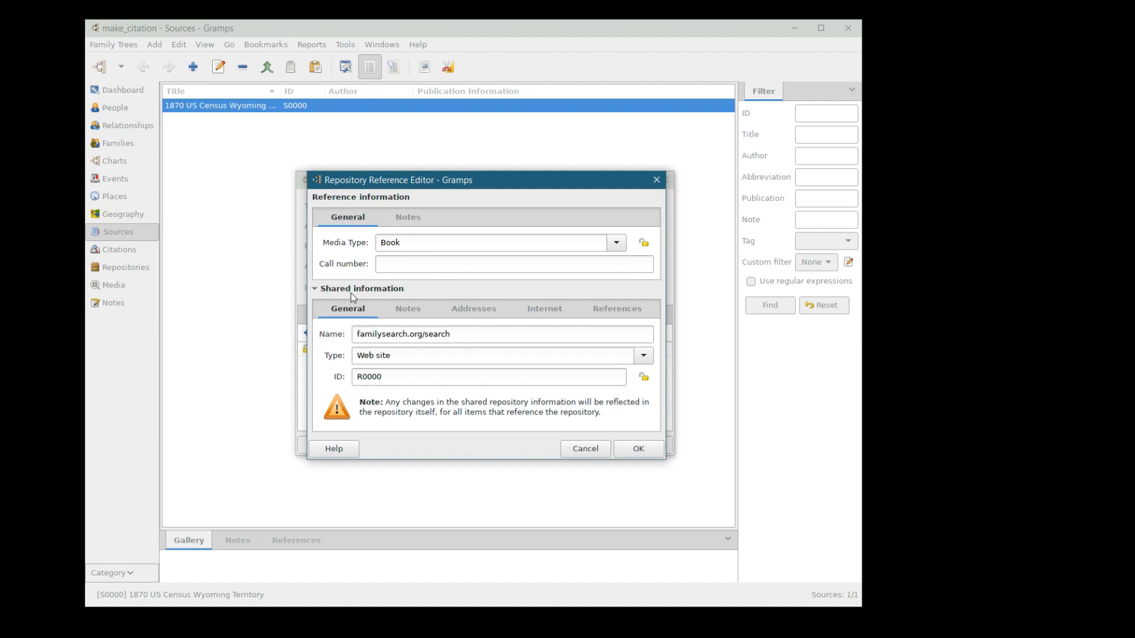
- Set the repository reference's media type to Electronic
left_click(467, 265)
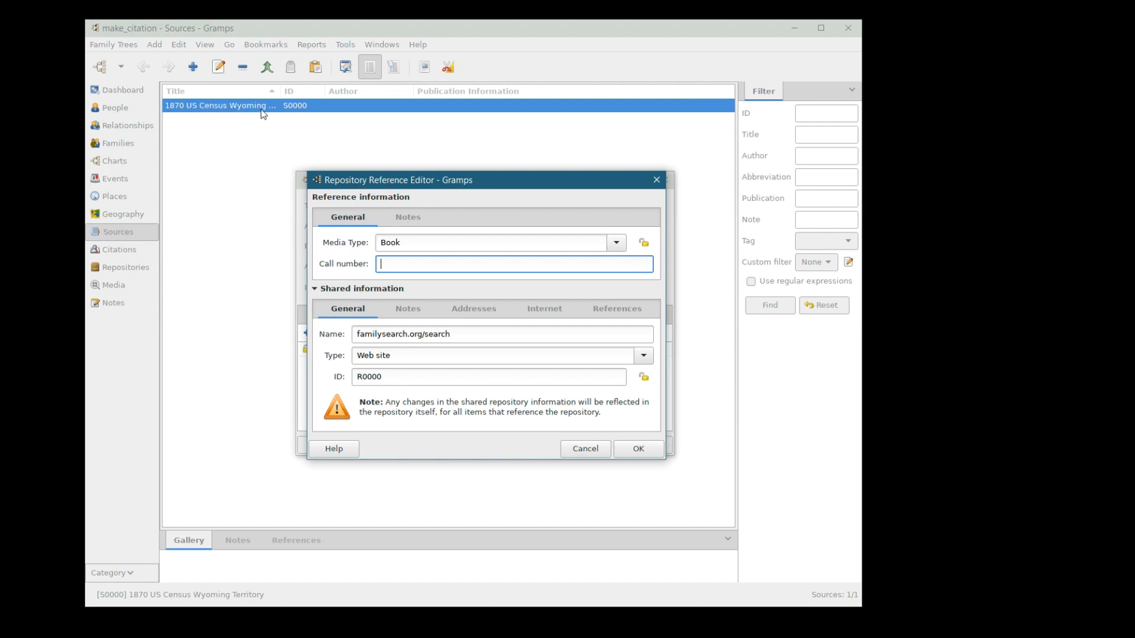
left_click(617, 243)
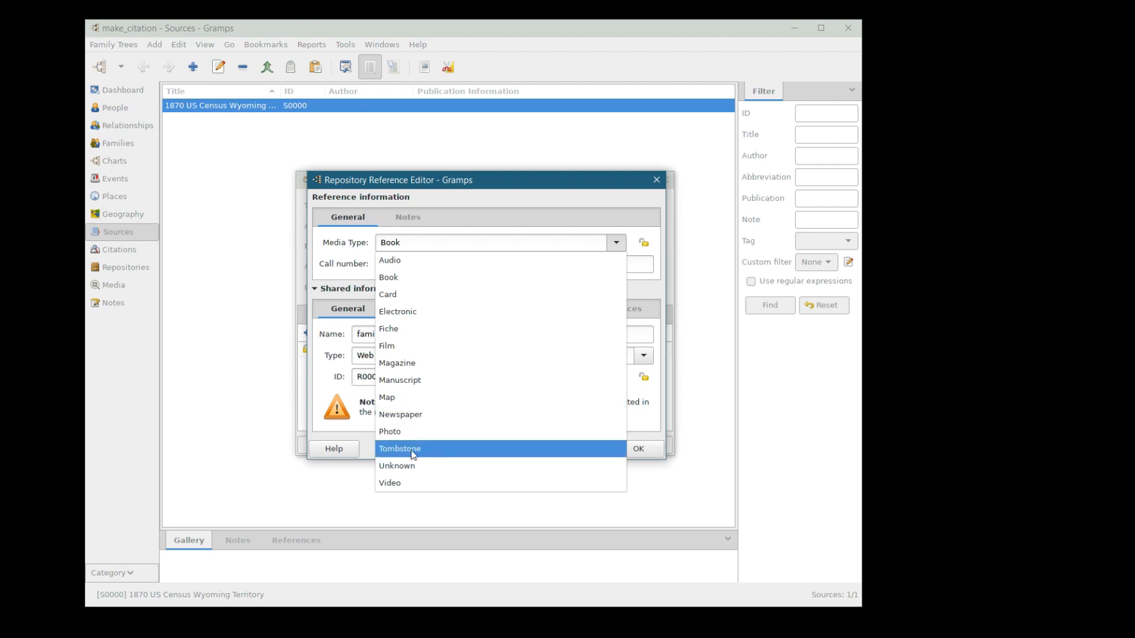
left_click(416, 315)
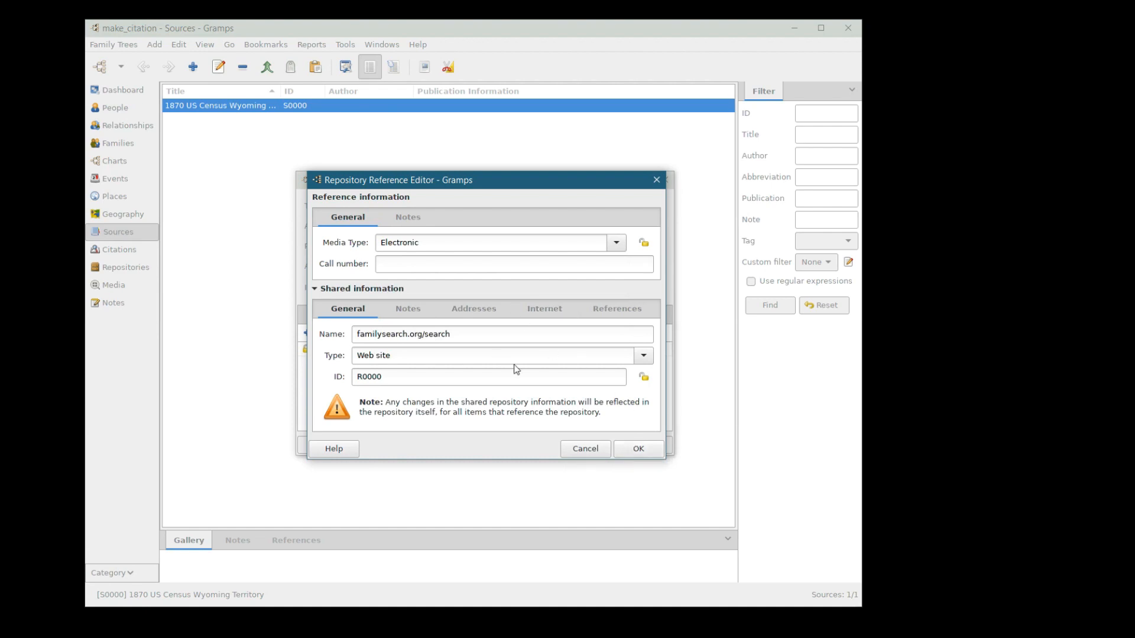
- Copy the 1870 census image's FamilySearch web address from the browser into the Gramps repository reference's call number and save the reference
left_click(383, 260)
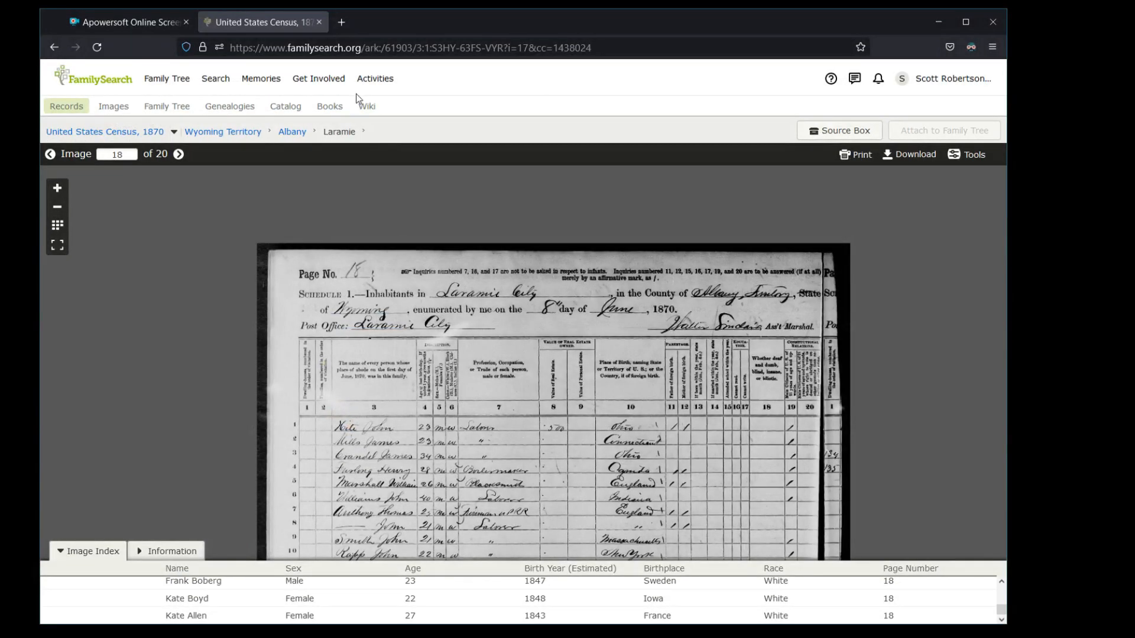
left_click(597, 46)
key("ctrl+c")
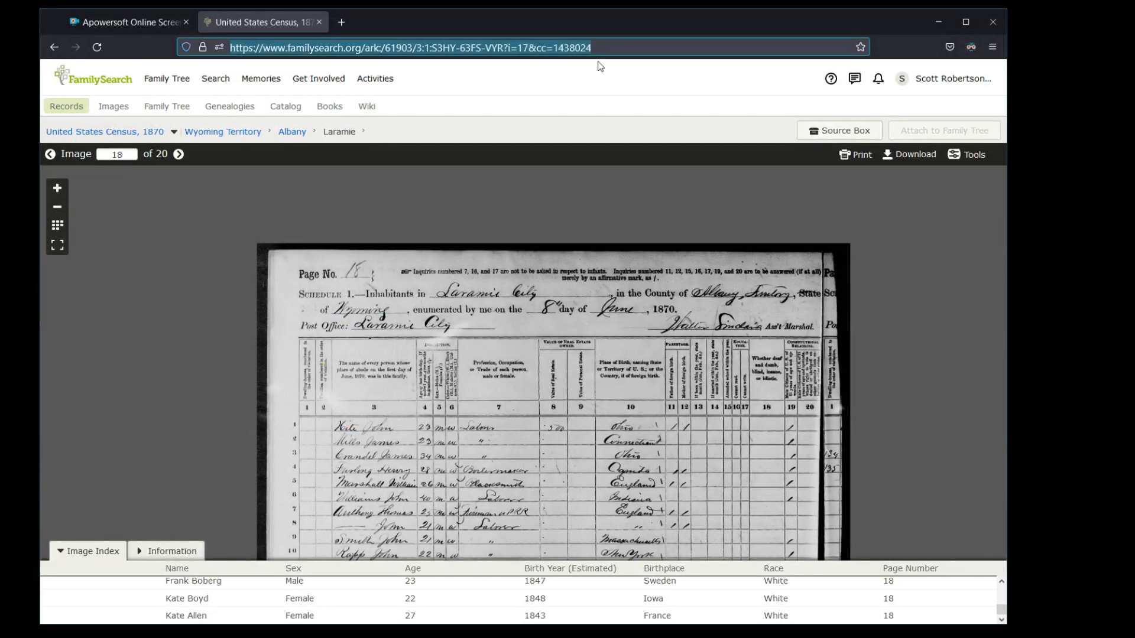
left_click(938, 18)
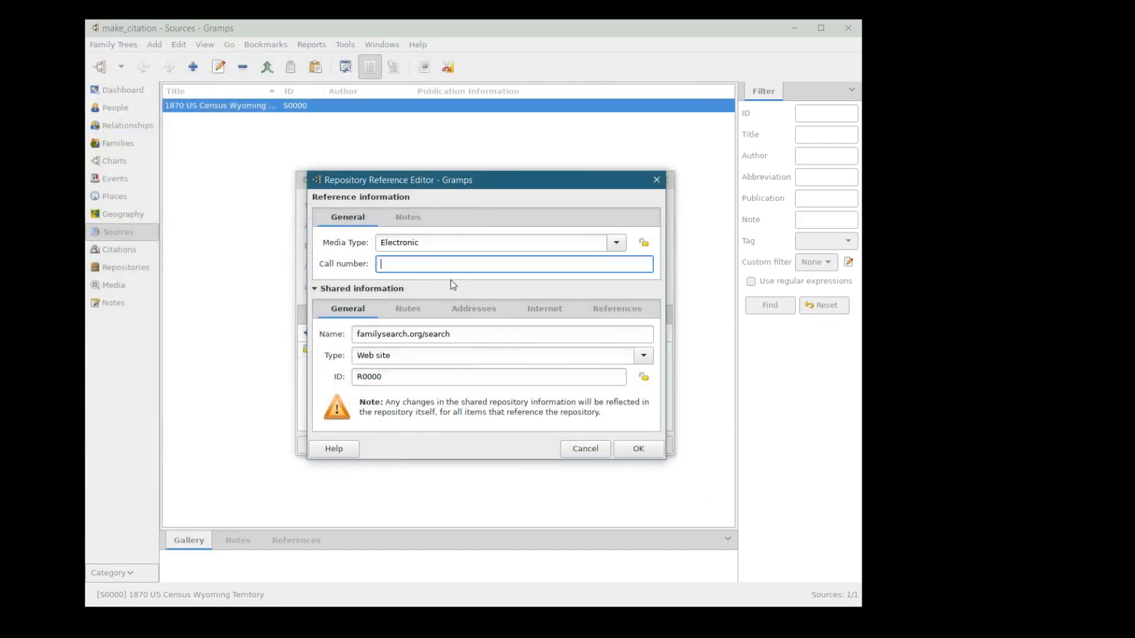
key("ctrl+v")
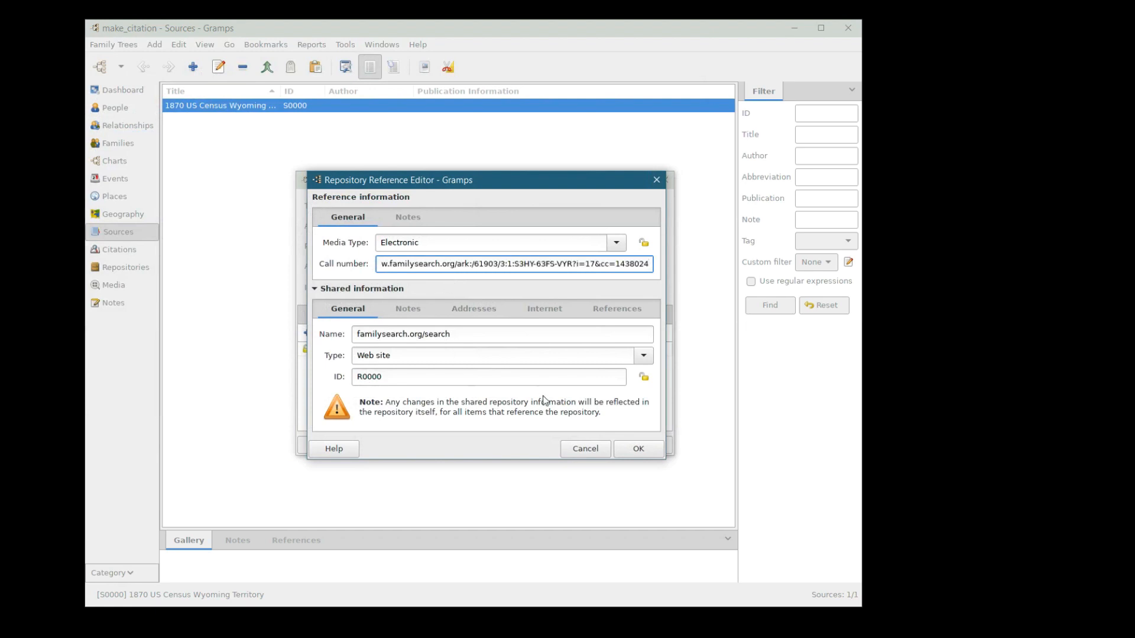
left_click(635, 451)
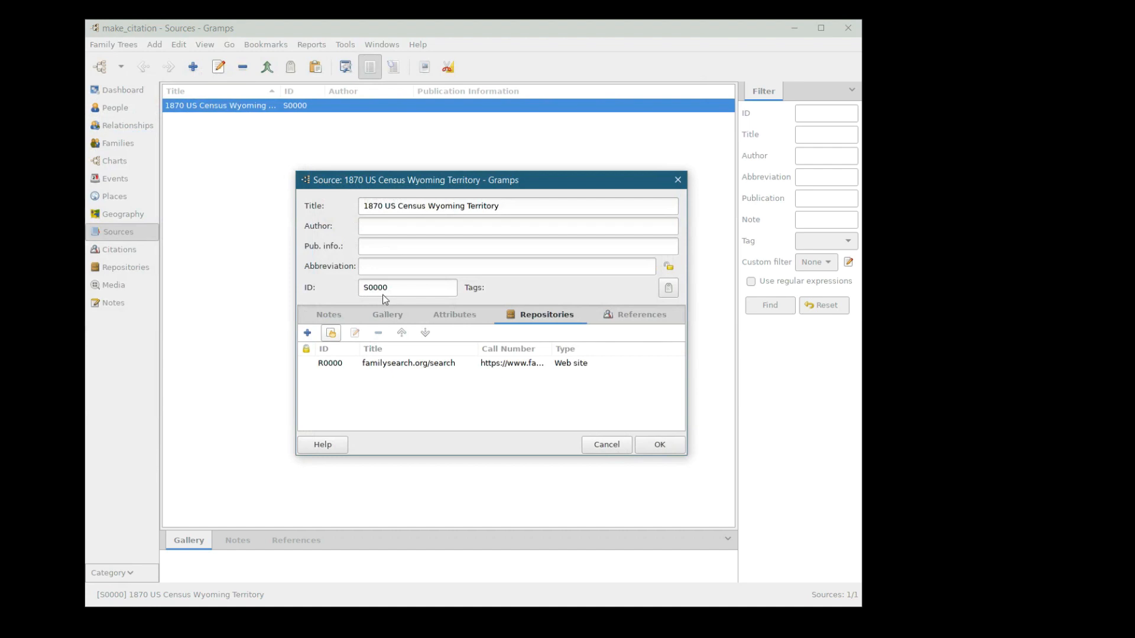
- Inspect the familysearch.org/search repository record and close it without editing
left_click(125, 269)
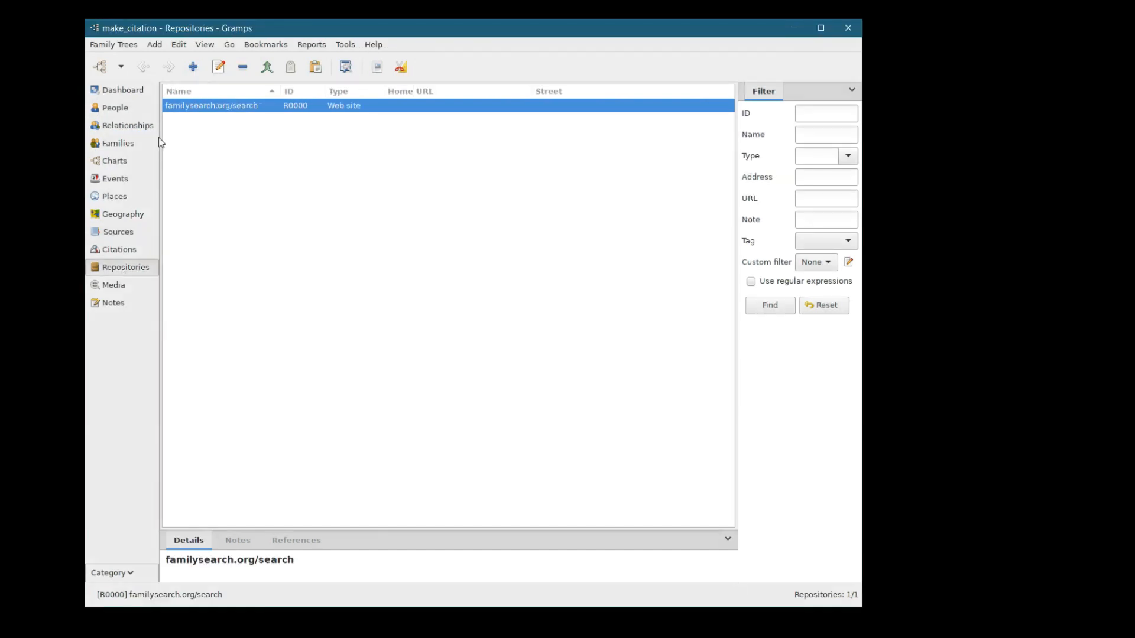
left_click(122, 255)
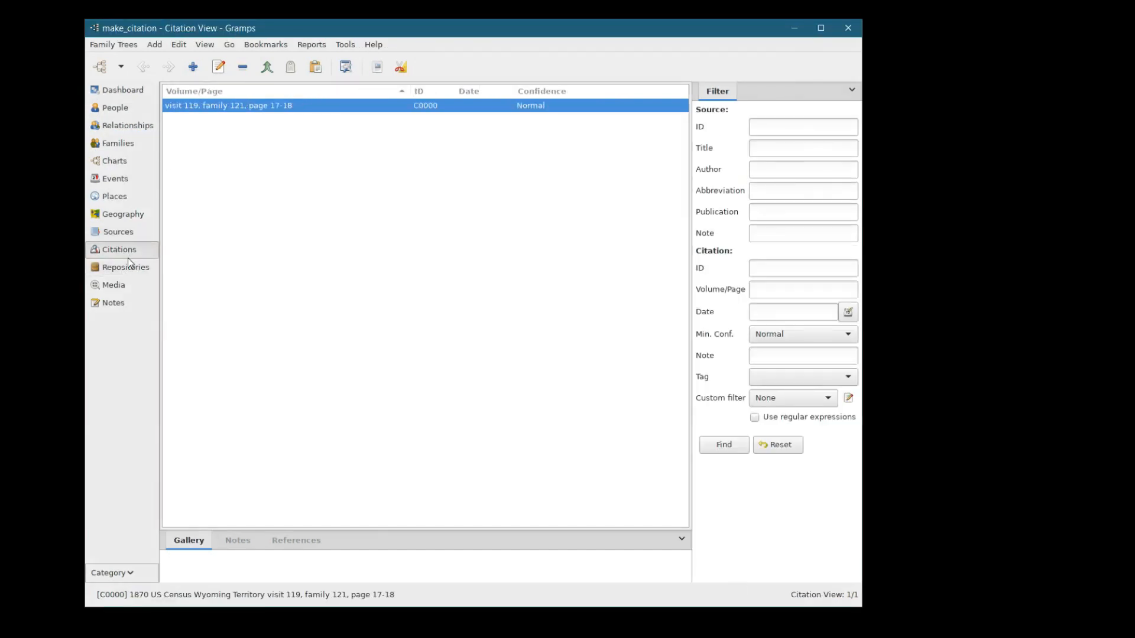
left_click(127, 265)
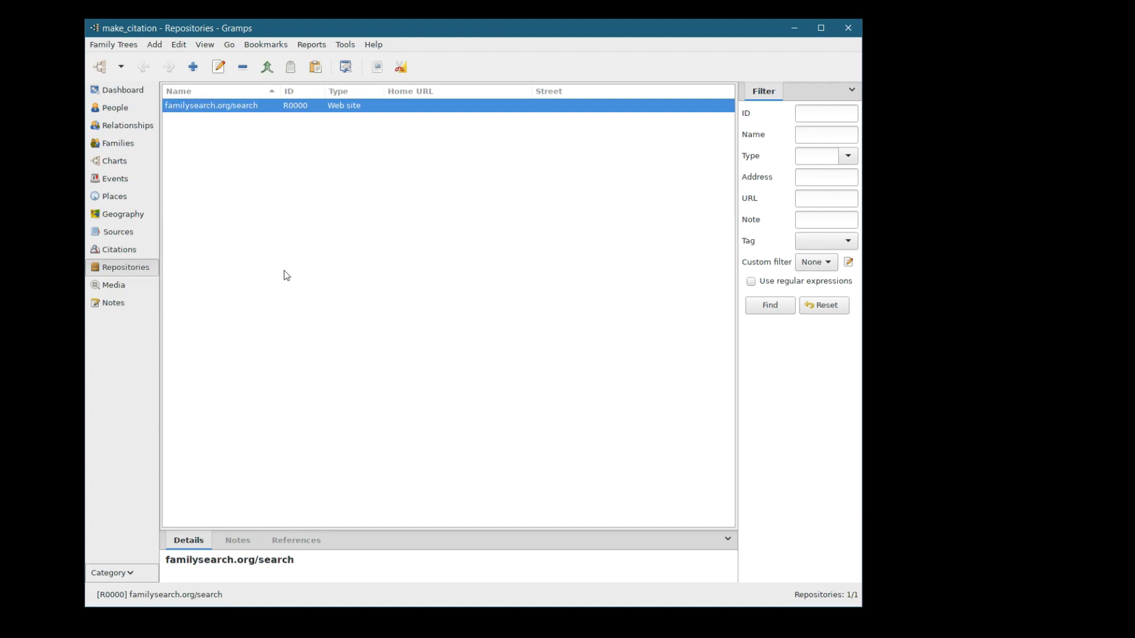
double_click(188, 109)
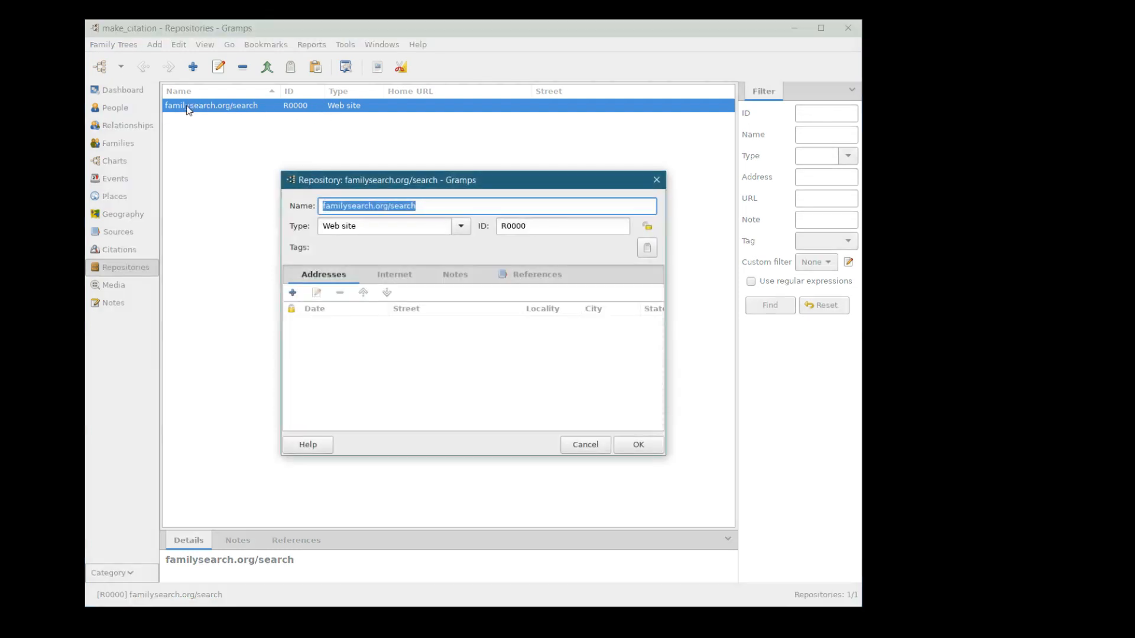
left_click(579, 447)
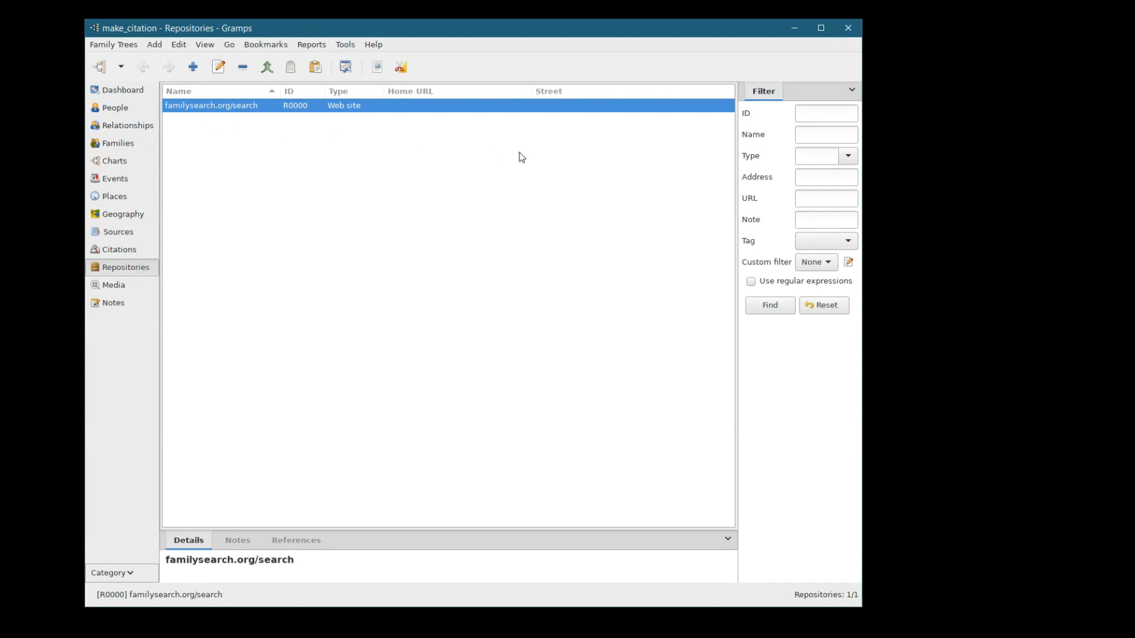
- Check which records reference the familysearch.org/search repository, enlarging the details area below the repository list
left_click(116, 232)
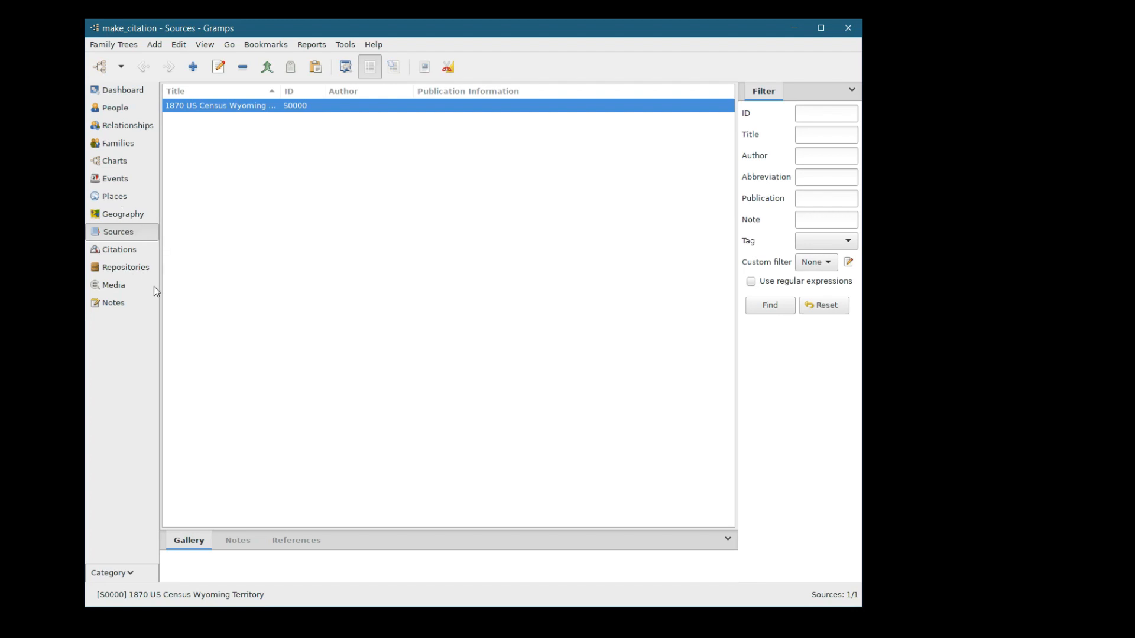
left_click(124, 253)
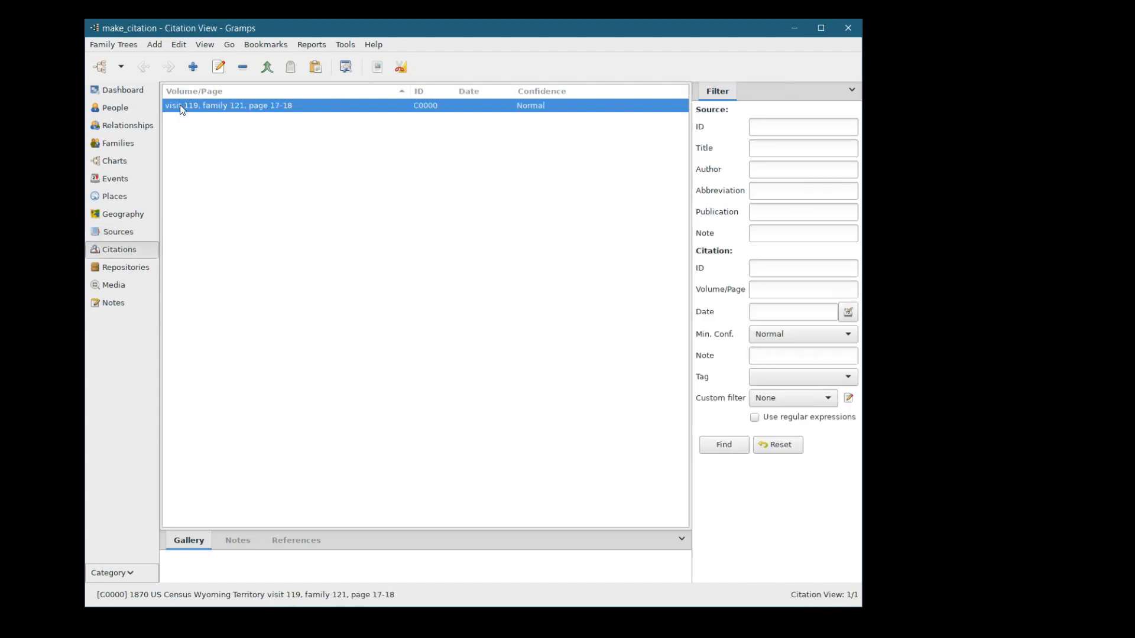
left_click(125, 267)
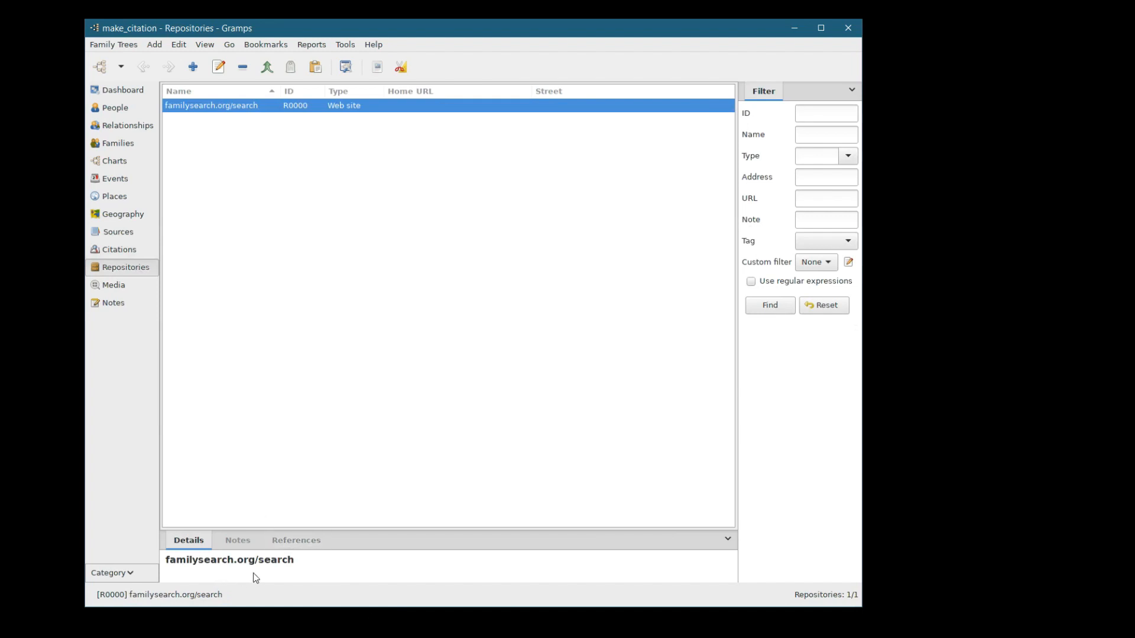
left_click_drag(249, 530, 307, 287)
left_click(302, 297)
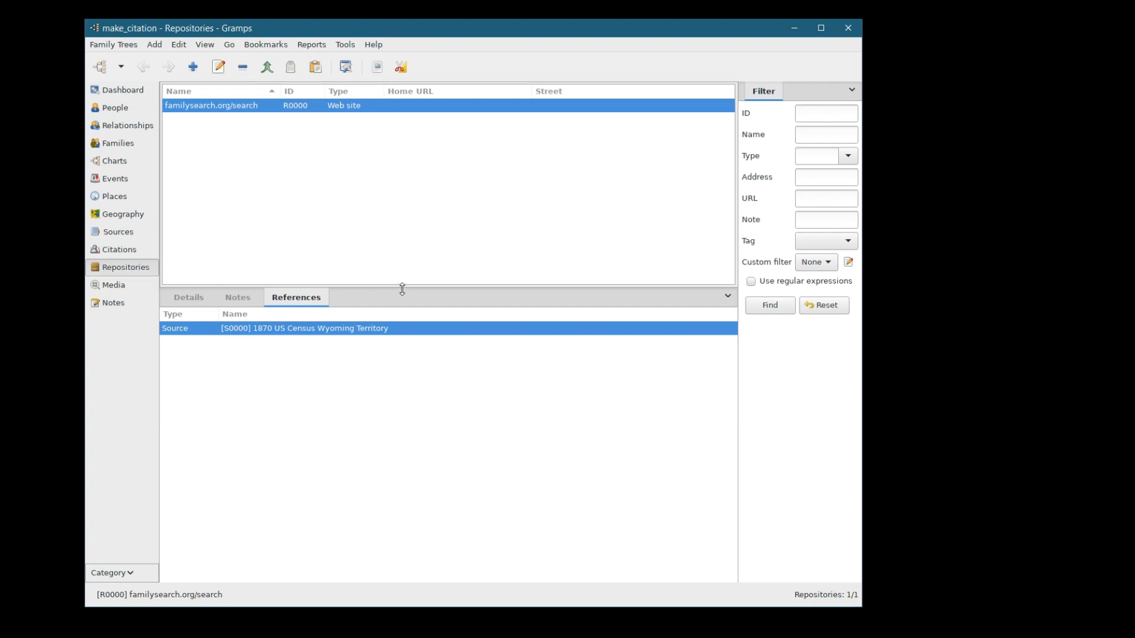
left_click_drag(402, 289, 421, 619)
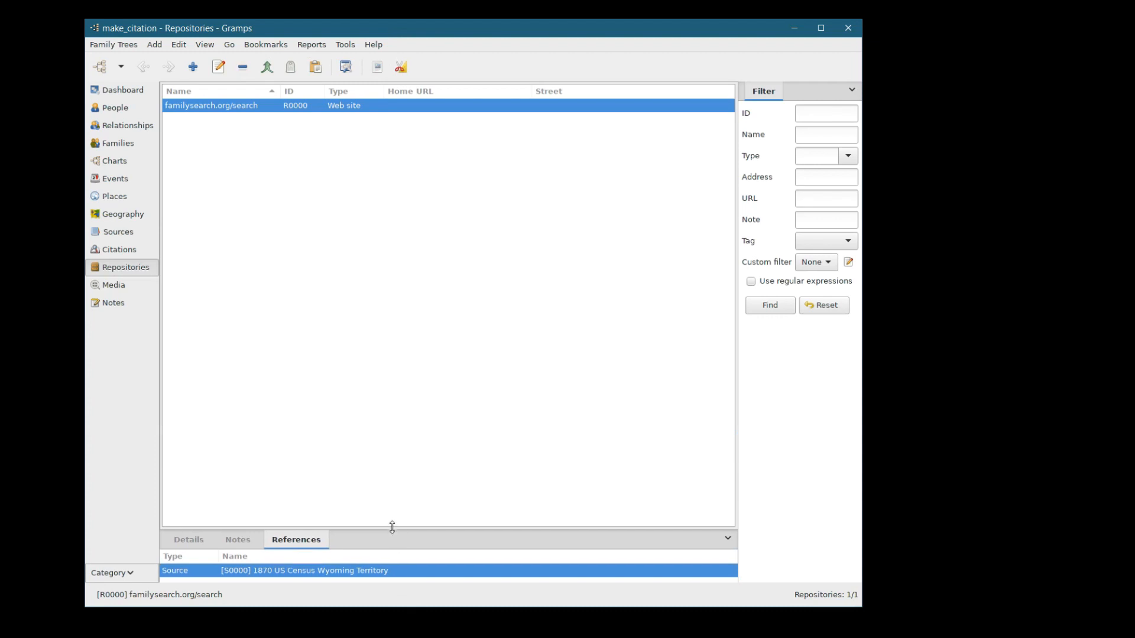
left_click_drag(393, 531, 407, 312)
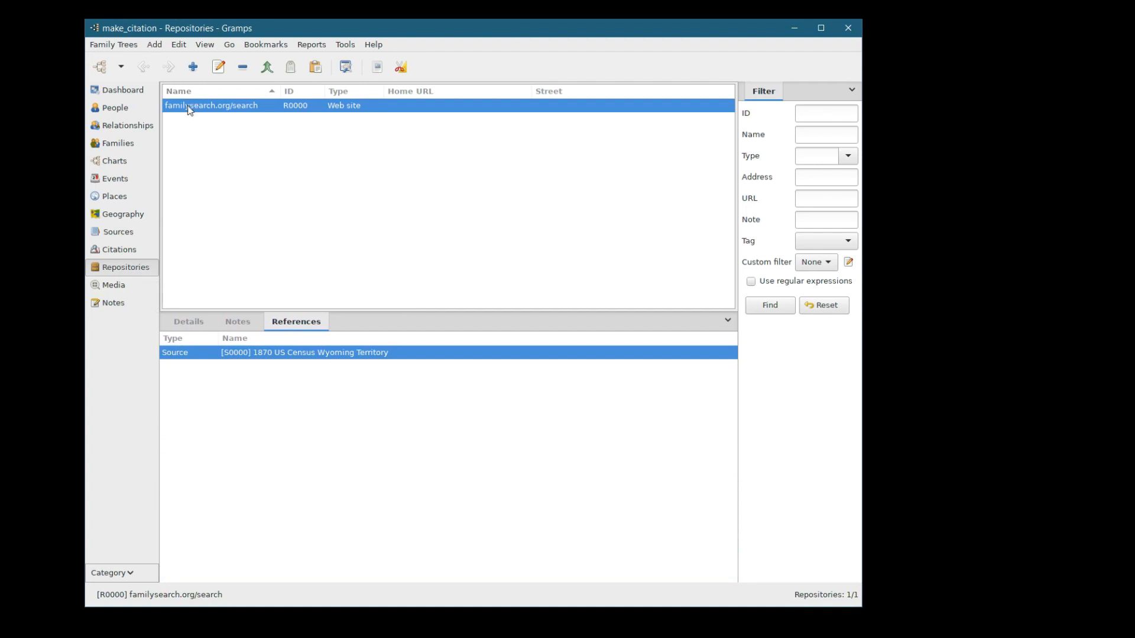
- Check which records reference the page 17-18 citation, enlarging the details area below the citation list
left_click(119, 249)
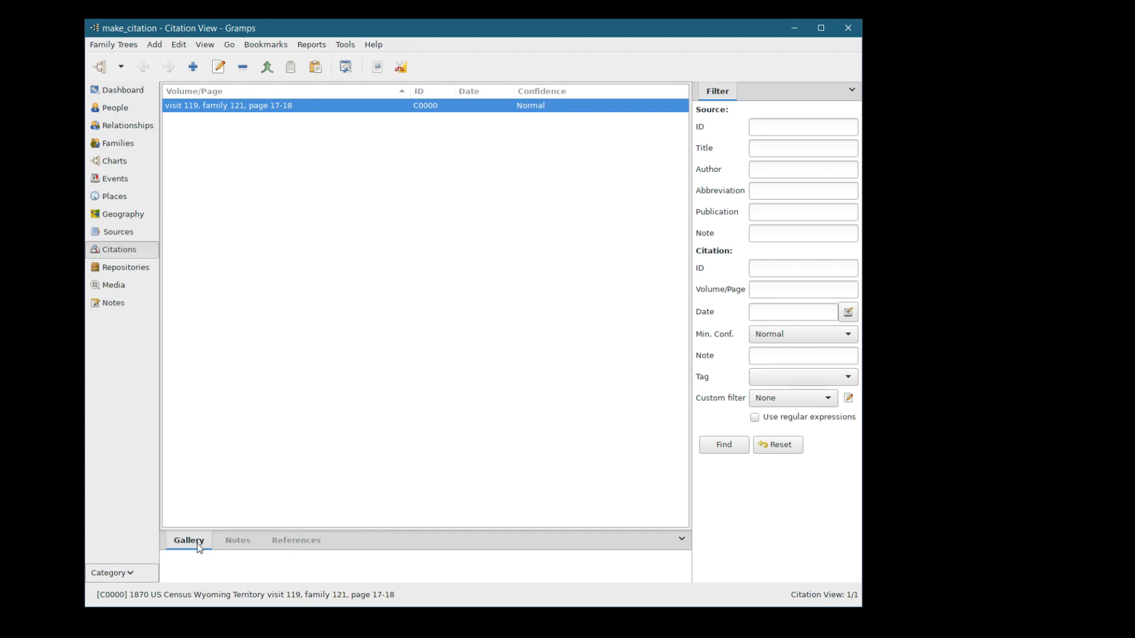
left_click(290, 541)
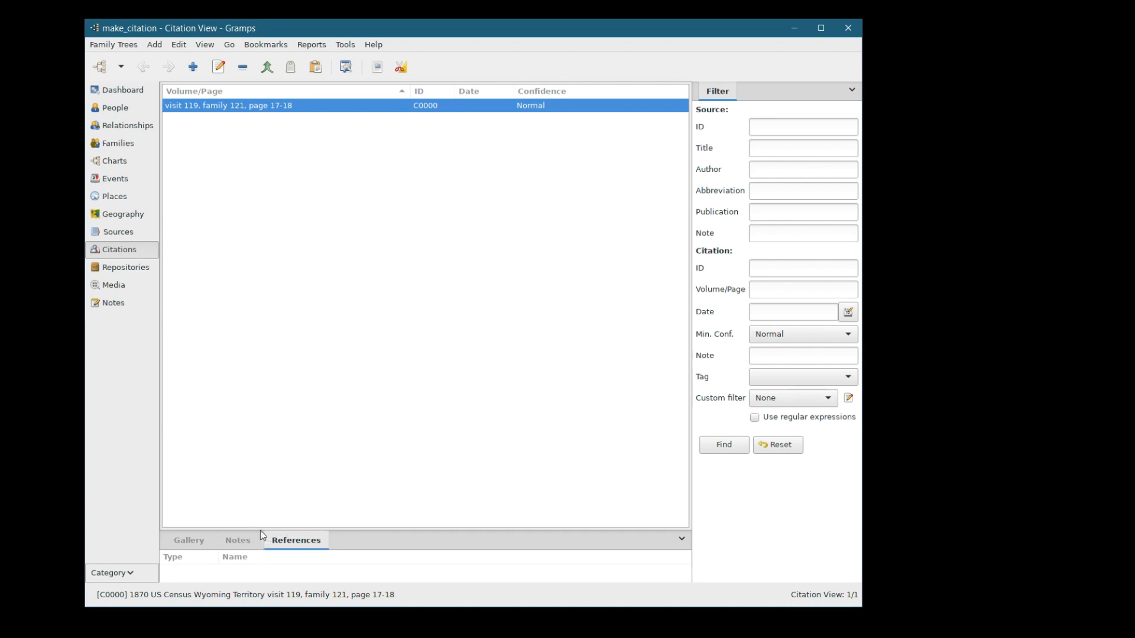
left_click_drag(264, 531, 267, 360)
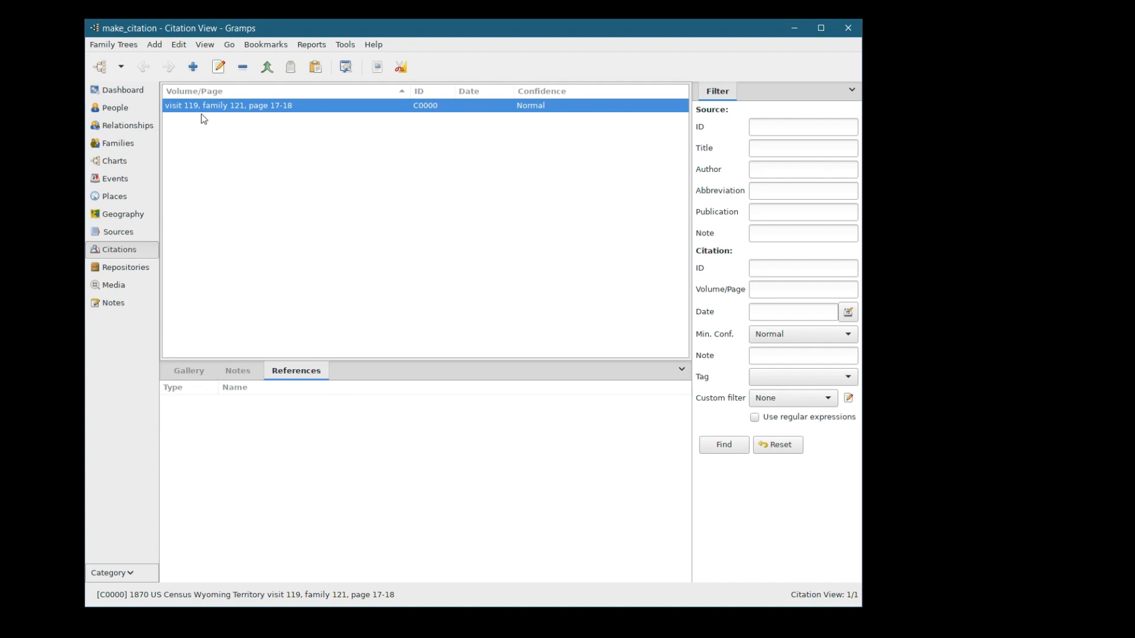
- Check which records reference the 1870 US Census Wyoming Territory source, enlarging the details area below the source list
left_click(121, 269)
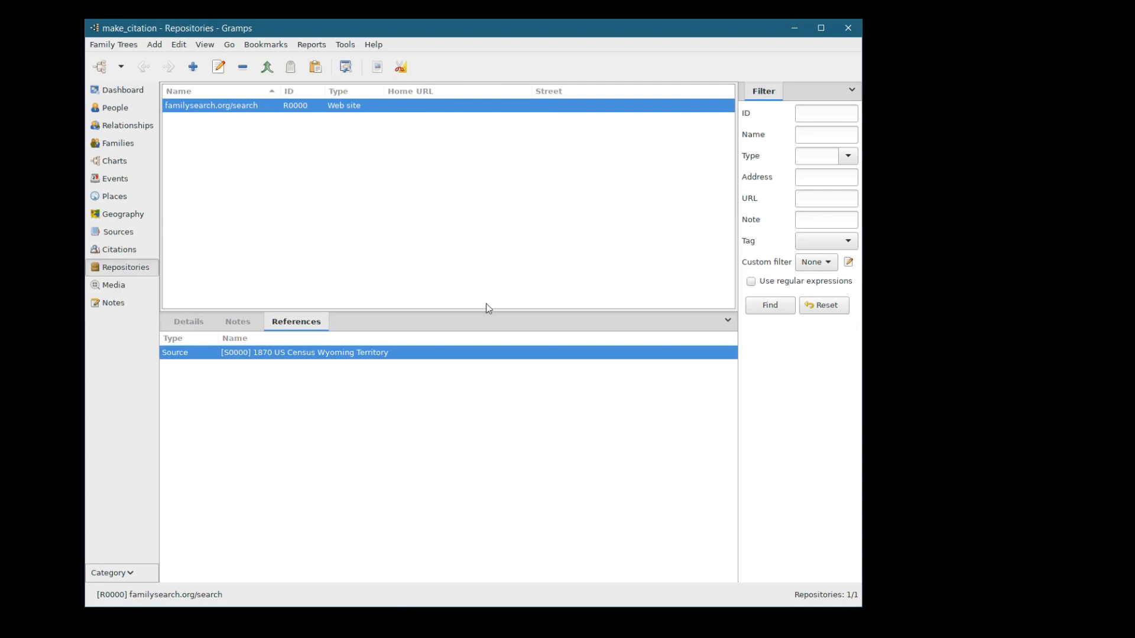
left_click(118, 235)
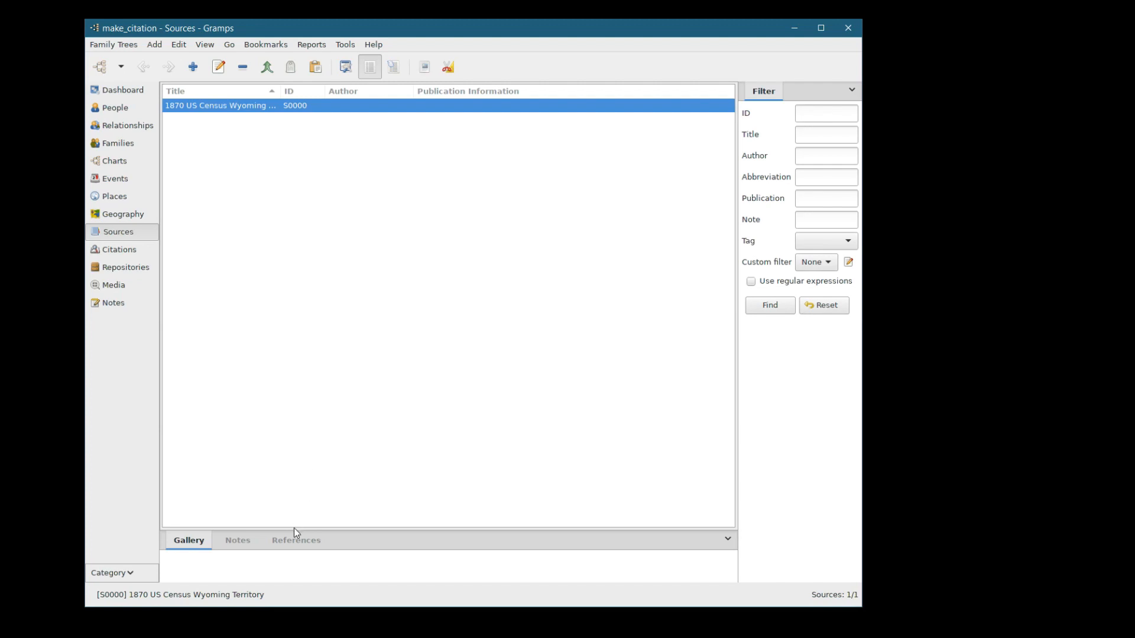
left_click_drag(293, 529, 303, 375)
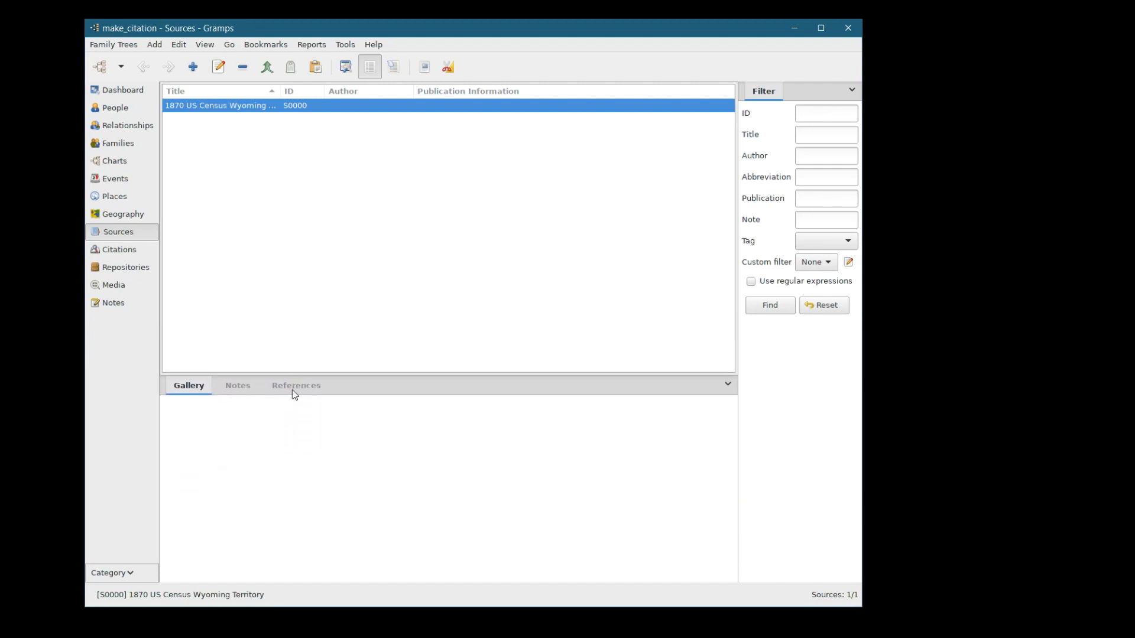
left_click(292, 390)
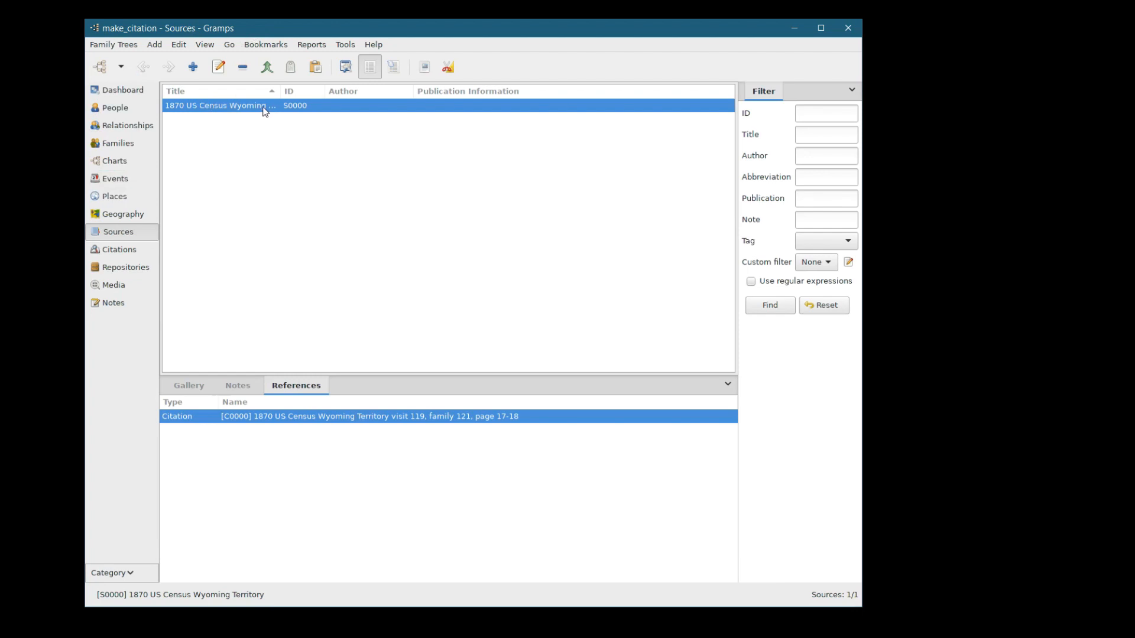
- Examine the references and notes inside the page 17-18 citation record and close it without editing
left_click(119, 250)
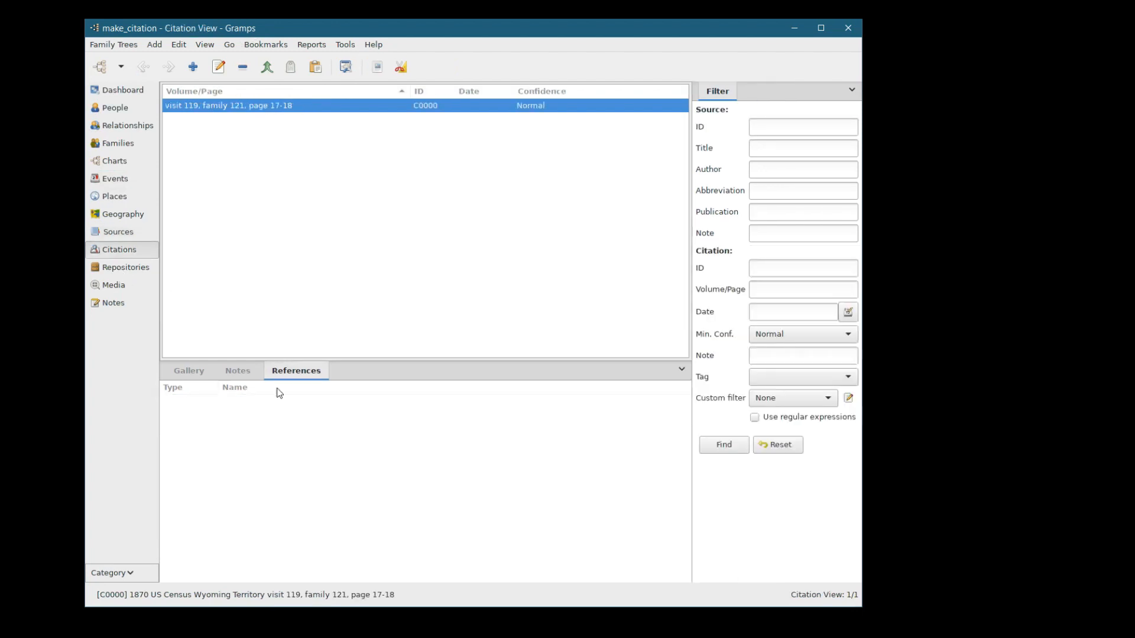
left_click(118, 269)
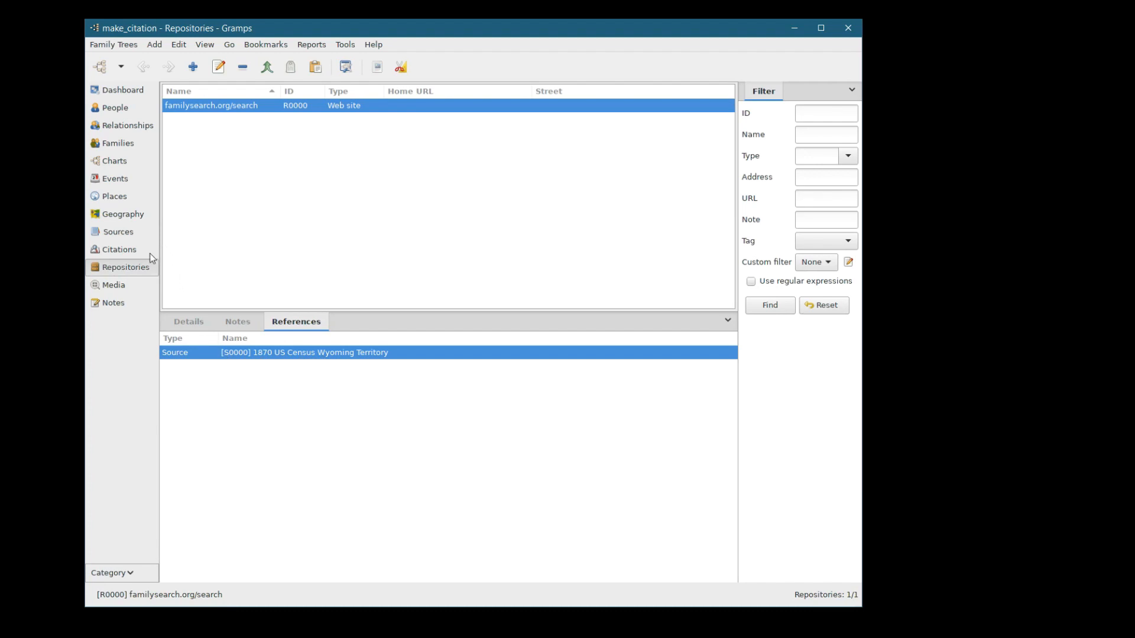
left_click(112, 249)
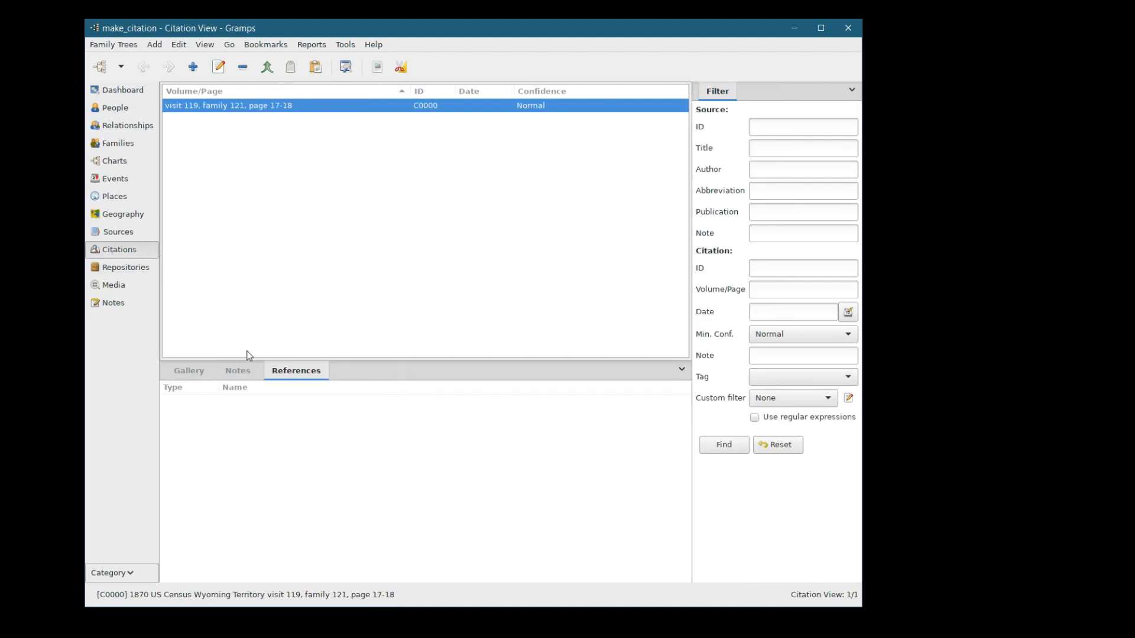
double_click(204, 106)
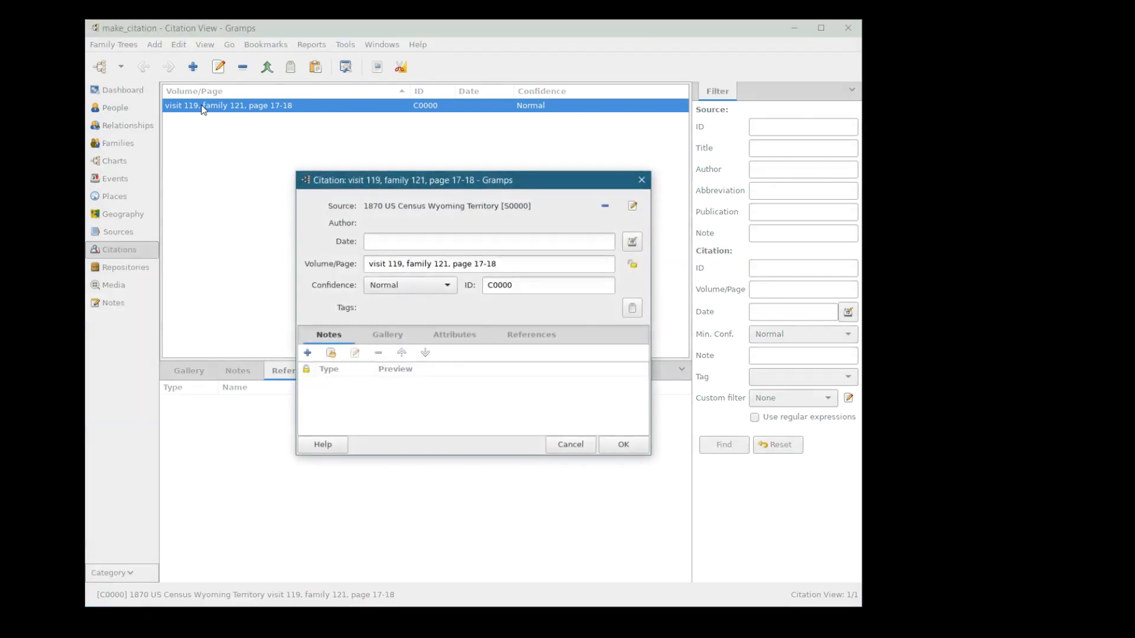
left_click(520, 343)
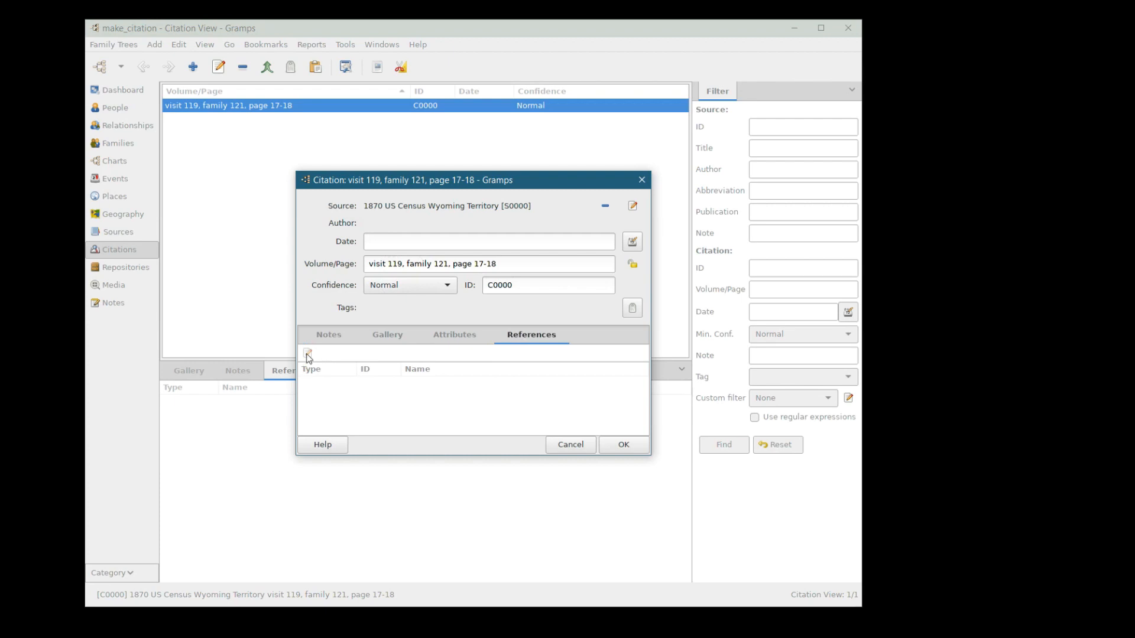
left_click(332, 338)
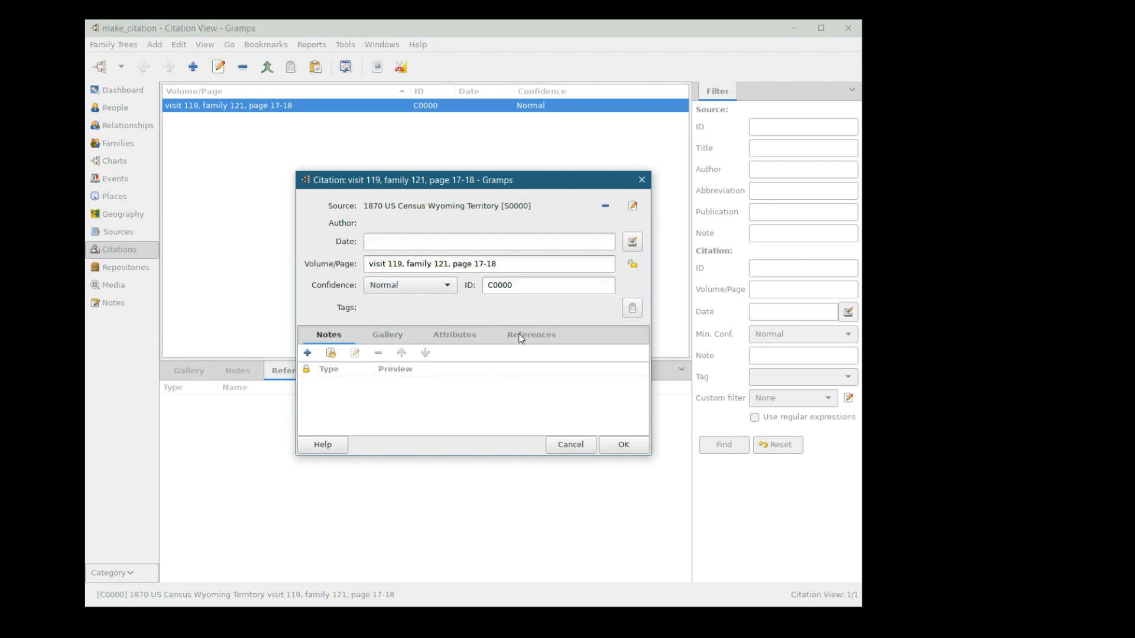
left_click(558, 445)
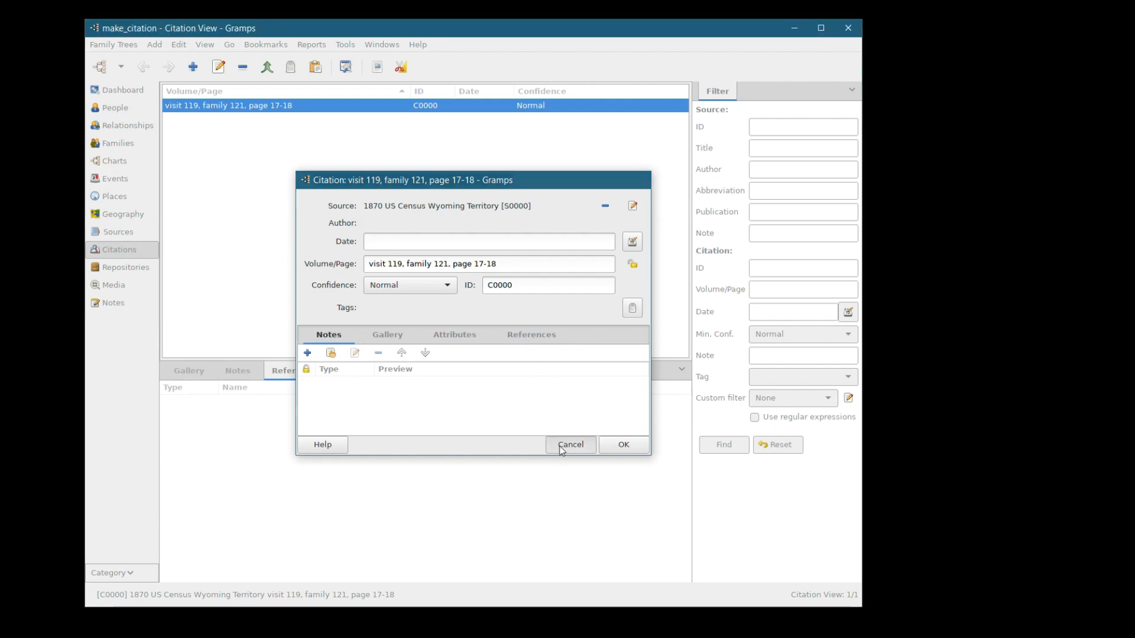
- Attach the existing "visit 119, family 121, page 17-18" citation of the 1870 US Census Wyoming Territory source to the 8 June 1870 Residence event
left_click(113, 179)
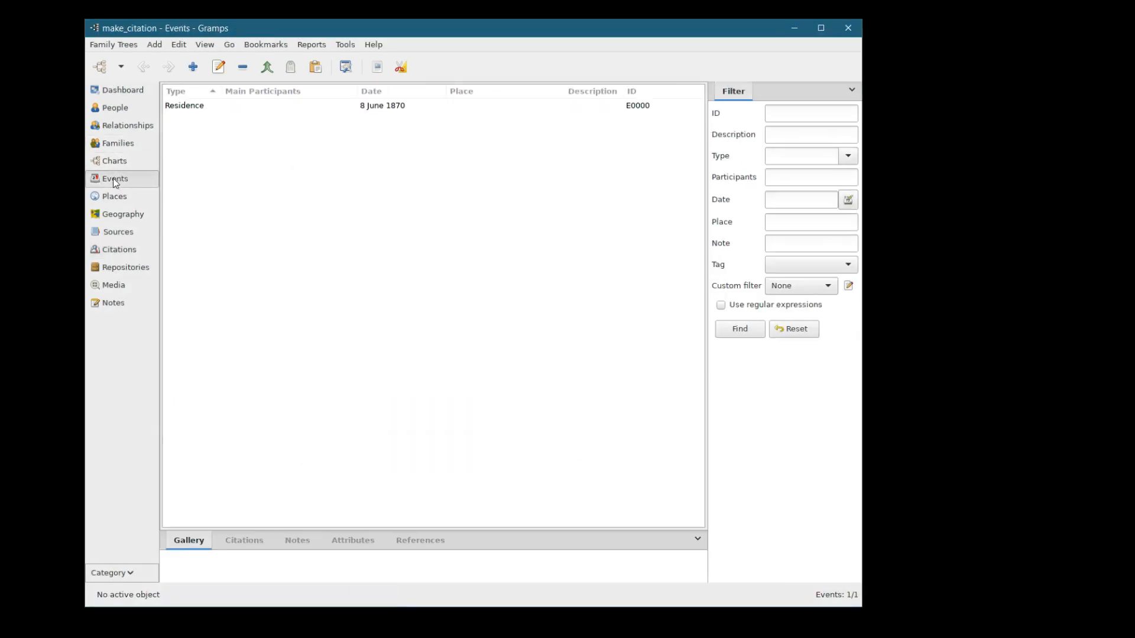
left_click(177, 106)
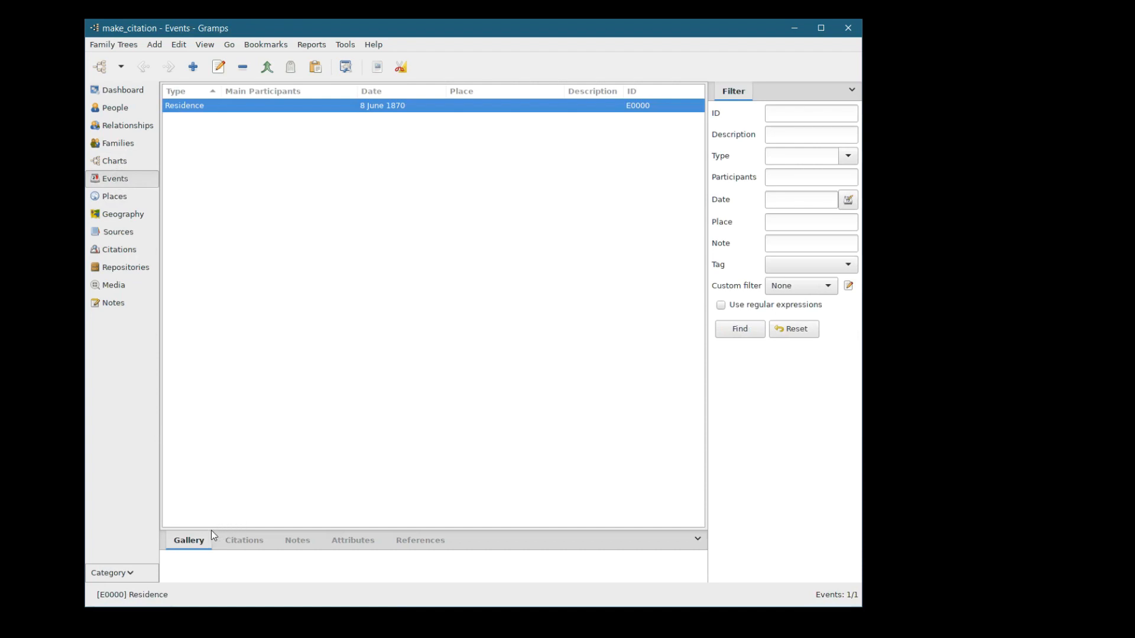
left_click_drag(211, 531, 239, 398)
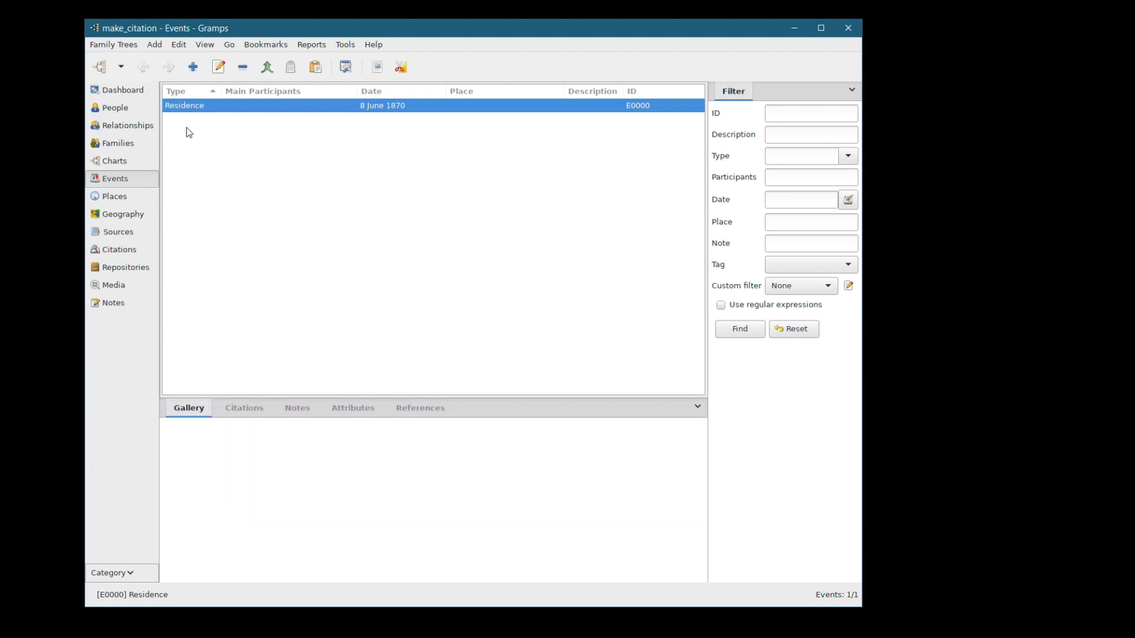
double_click(186, 107)
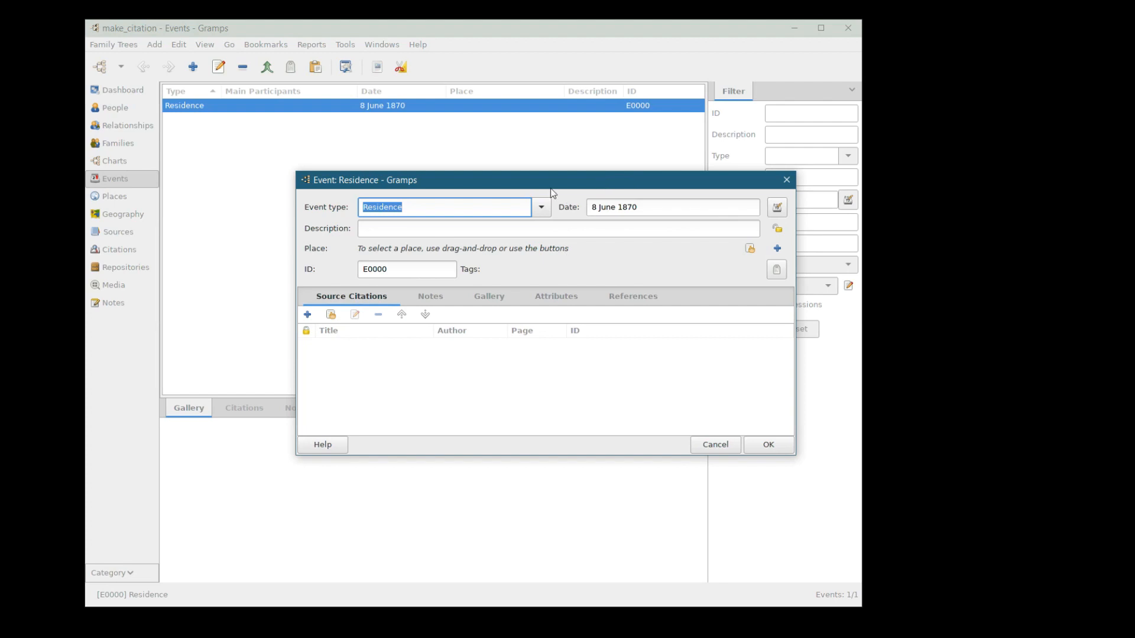
left_click(422, 206)
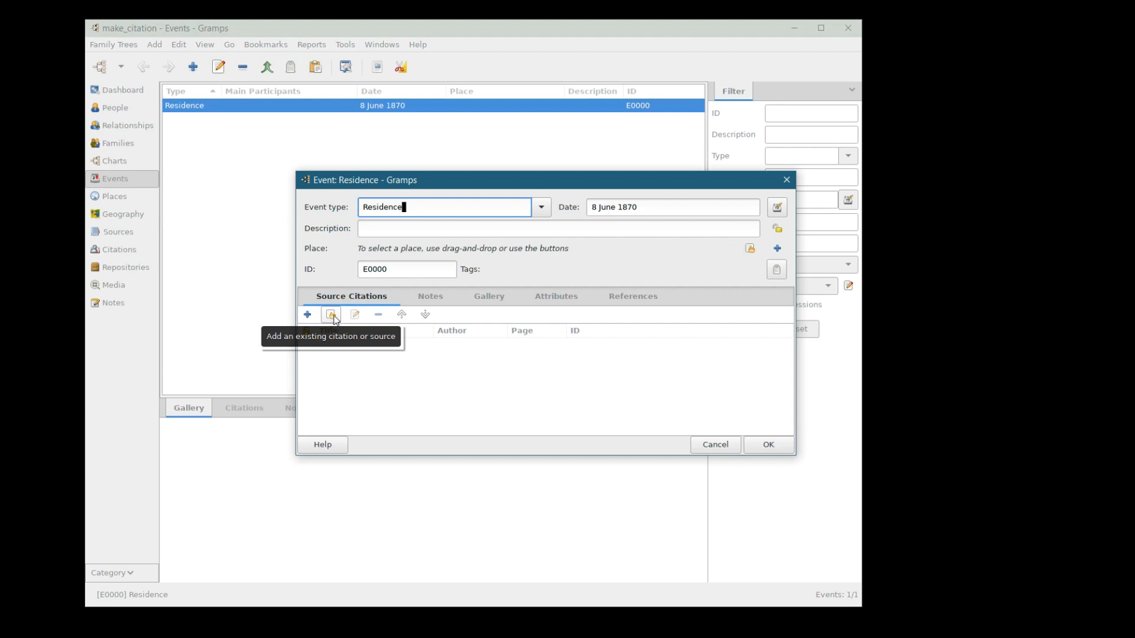
left_click(331, 315)
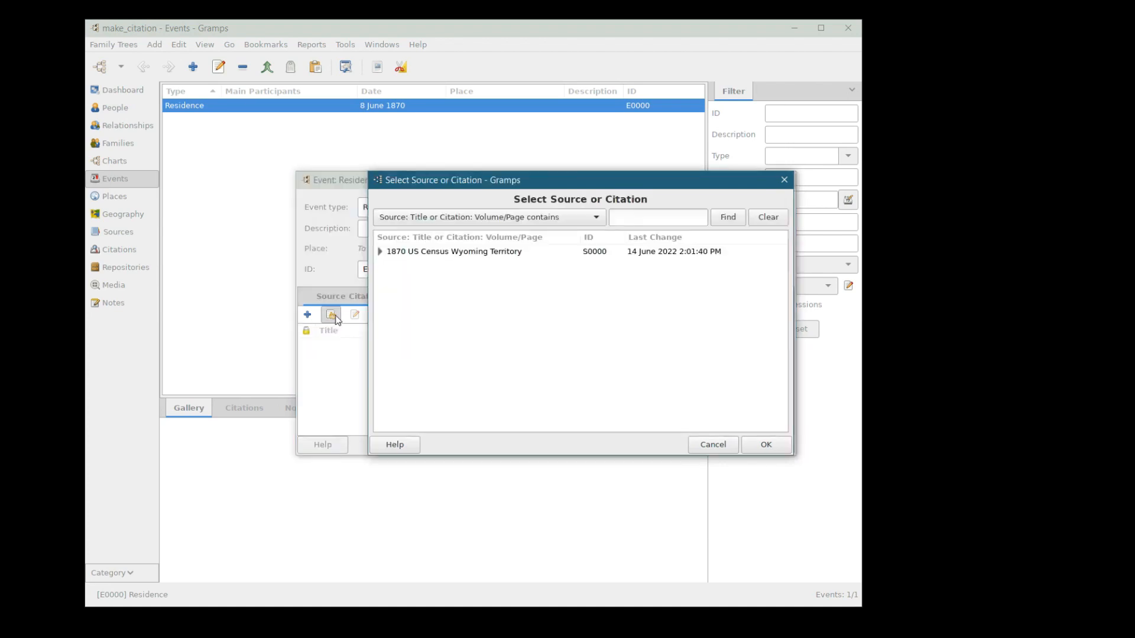
left_click(380, 253)
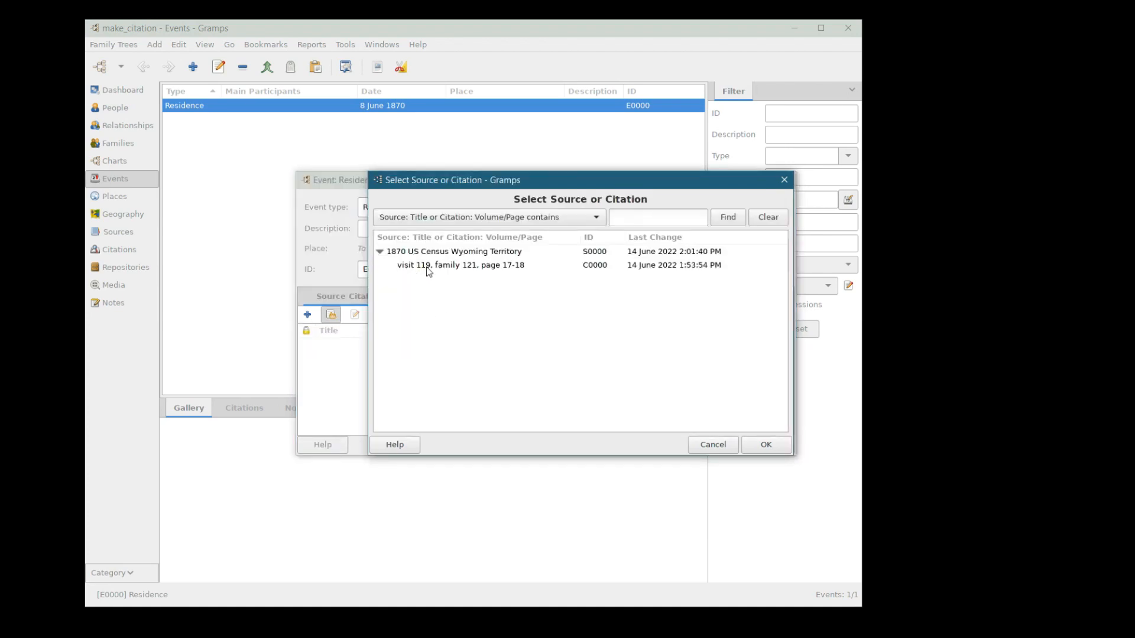
left_click(458, 270)
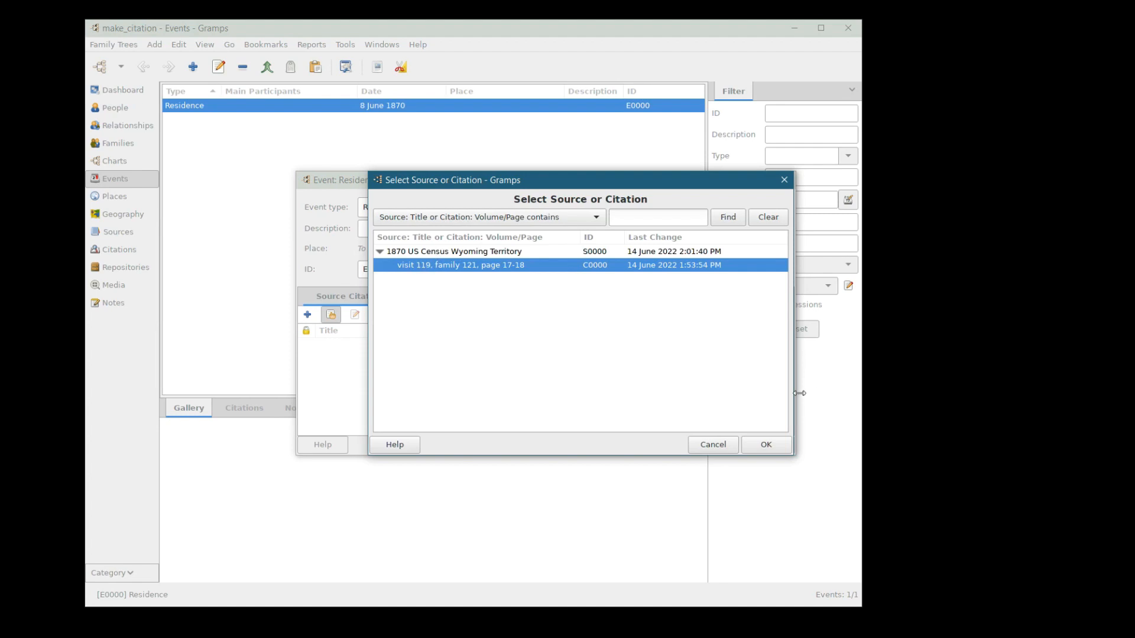
left_click(763, 445)
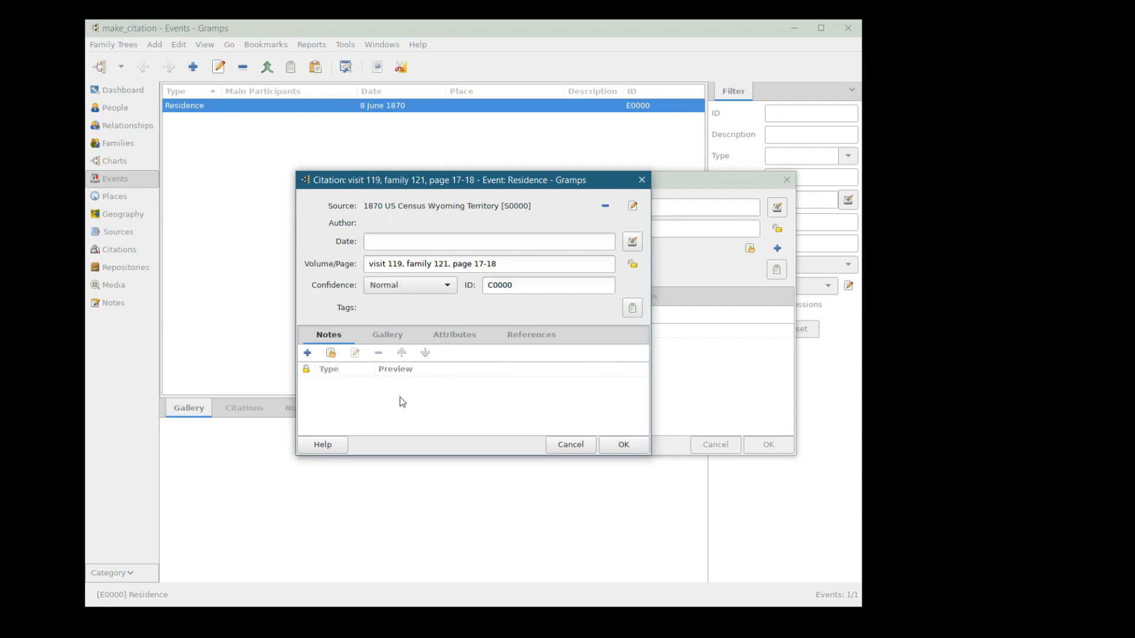
left_click(618, 447)
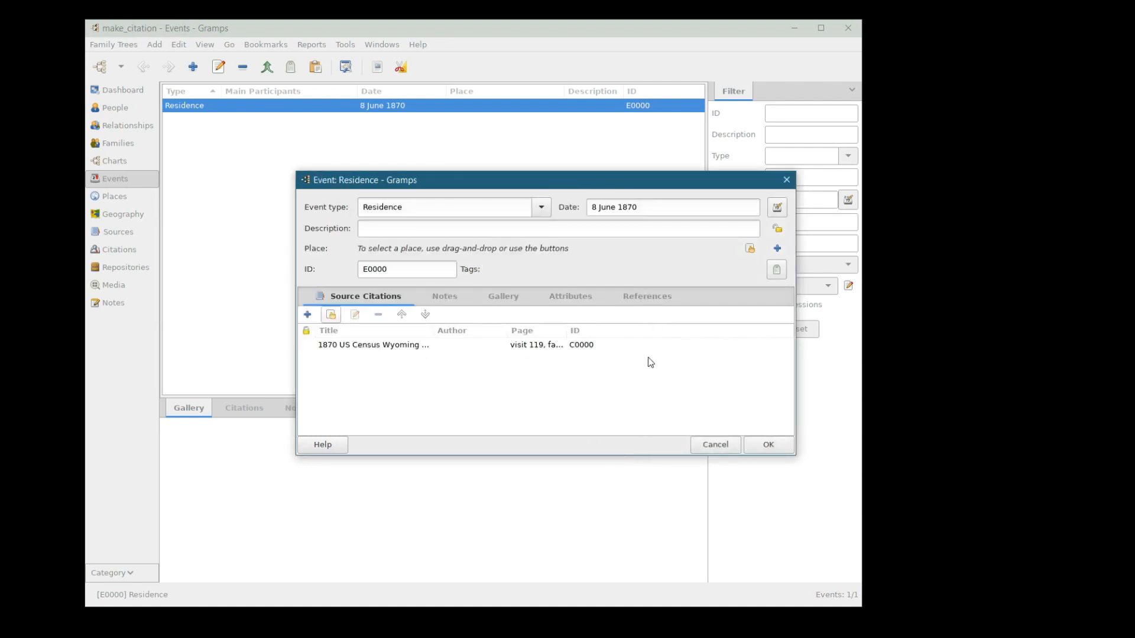
- Review the citation attached to the Residence event and save the event's changes
left_click(355, 349)
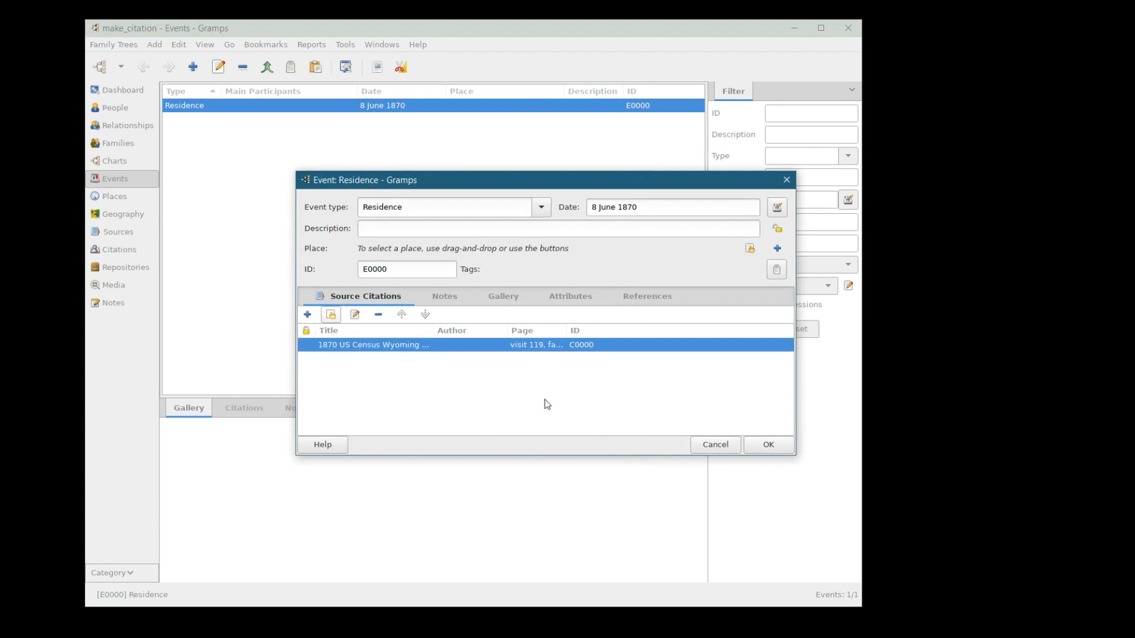
double_click(405, 348)
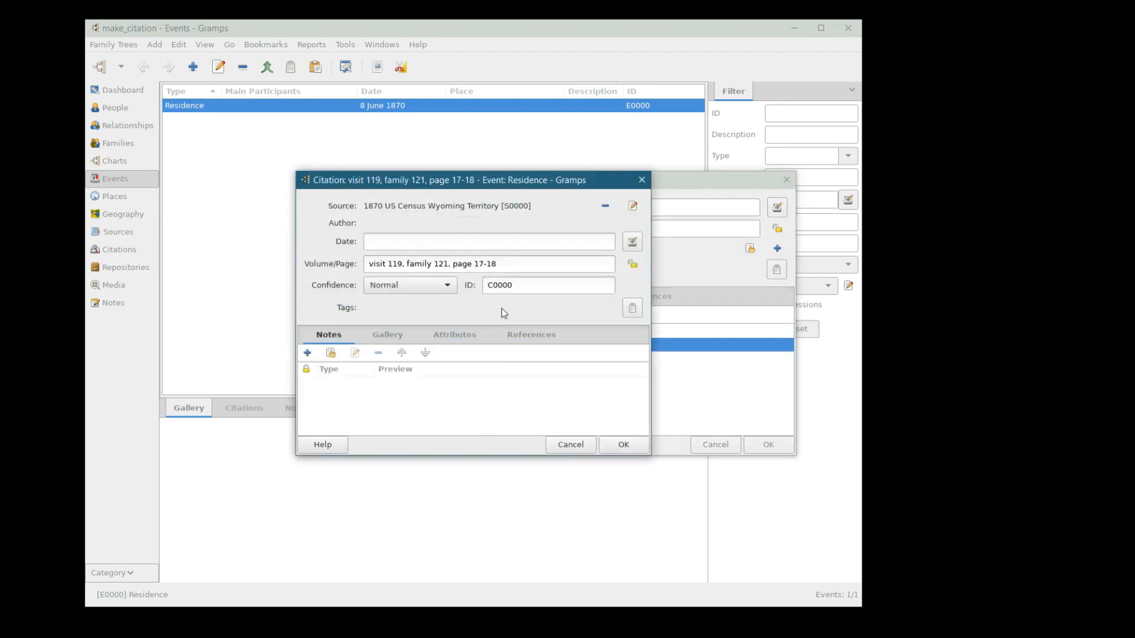
left_click(614, 449)
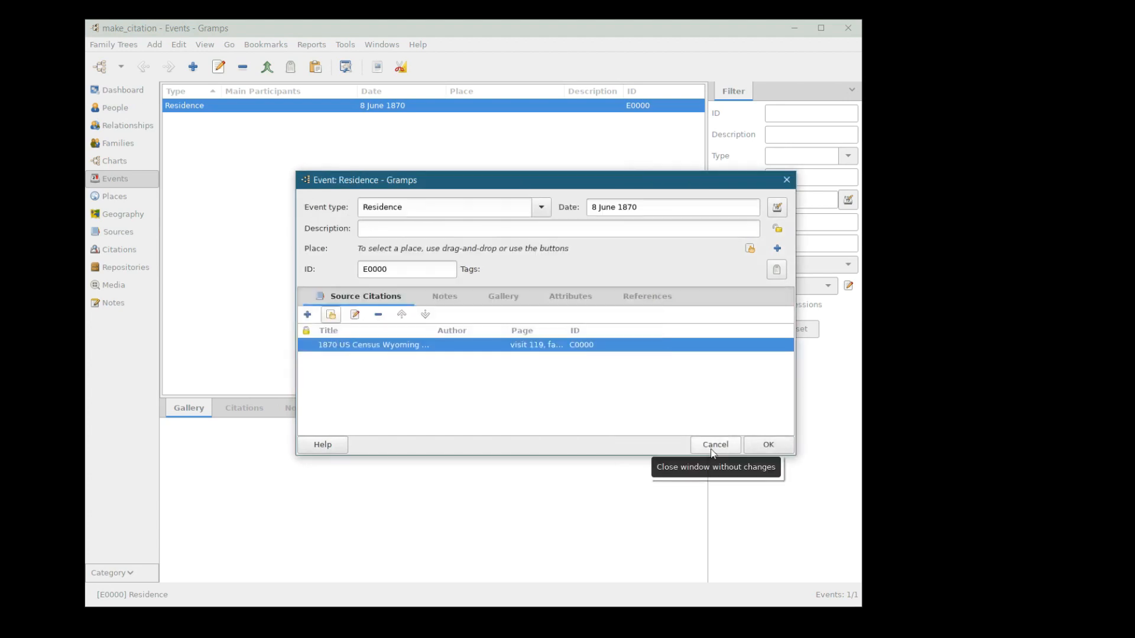
left_click(712, 452)
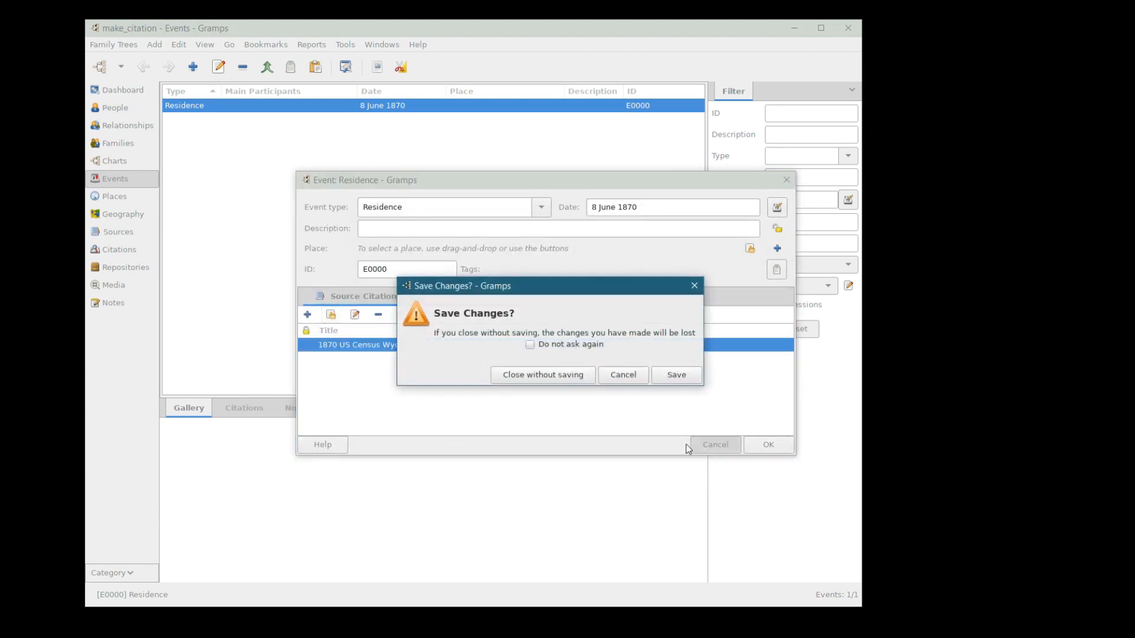
left_click(678, 375)
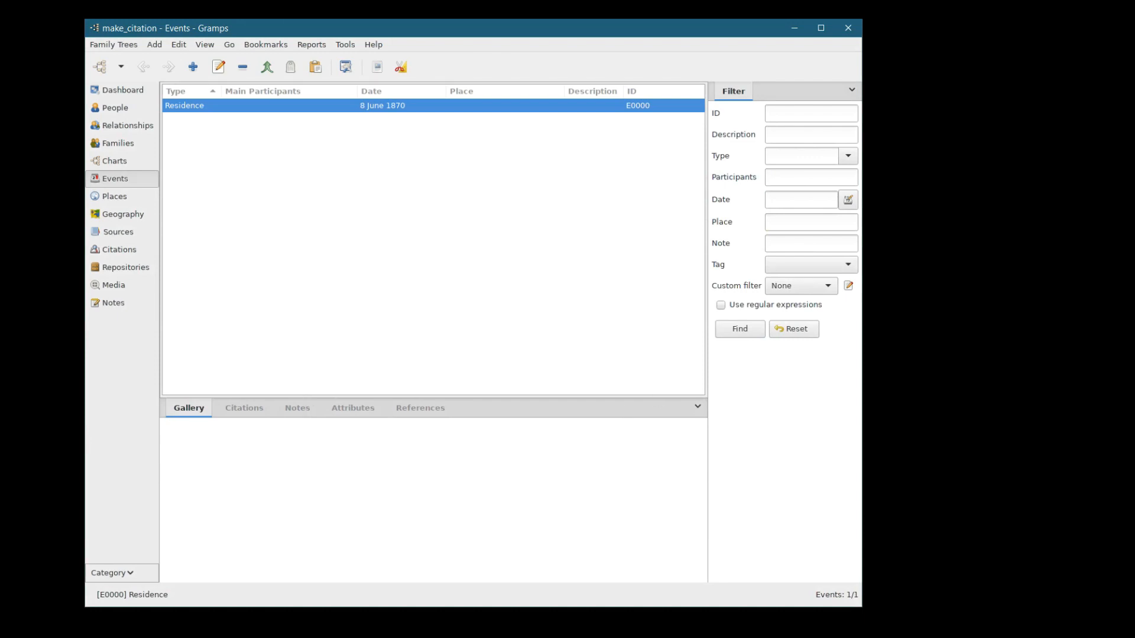
- Reopen the Residence event to check its date and citation, widening the record window and the citation title column
double_click(192, 108)
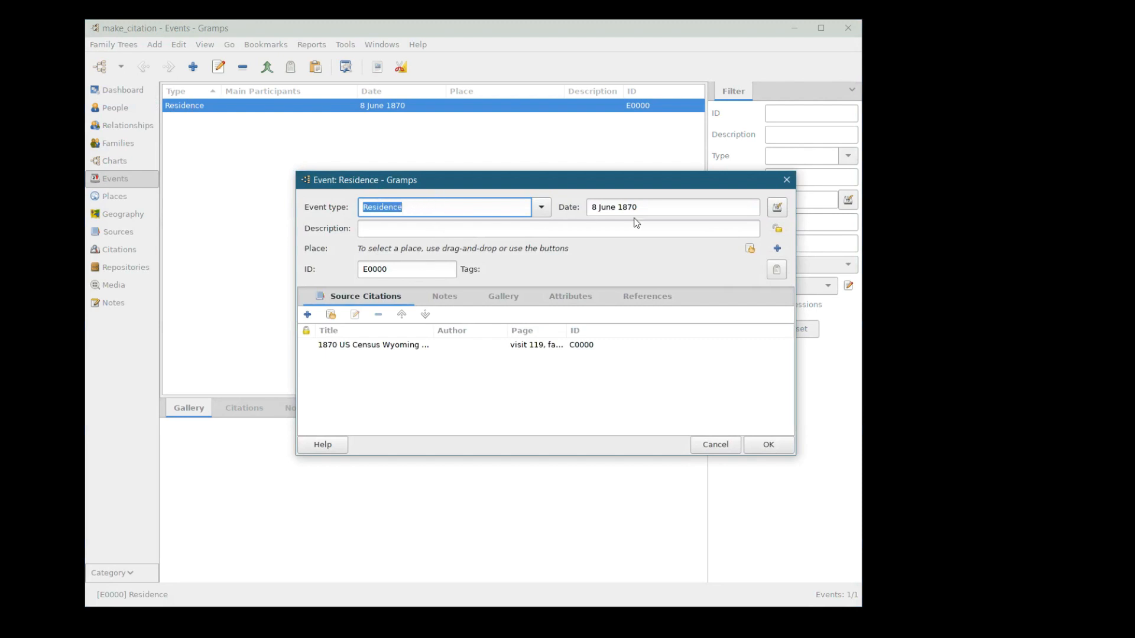
left_click_drag(648, 207, 588, 210)
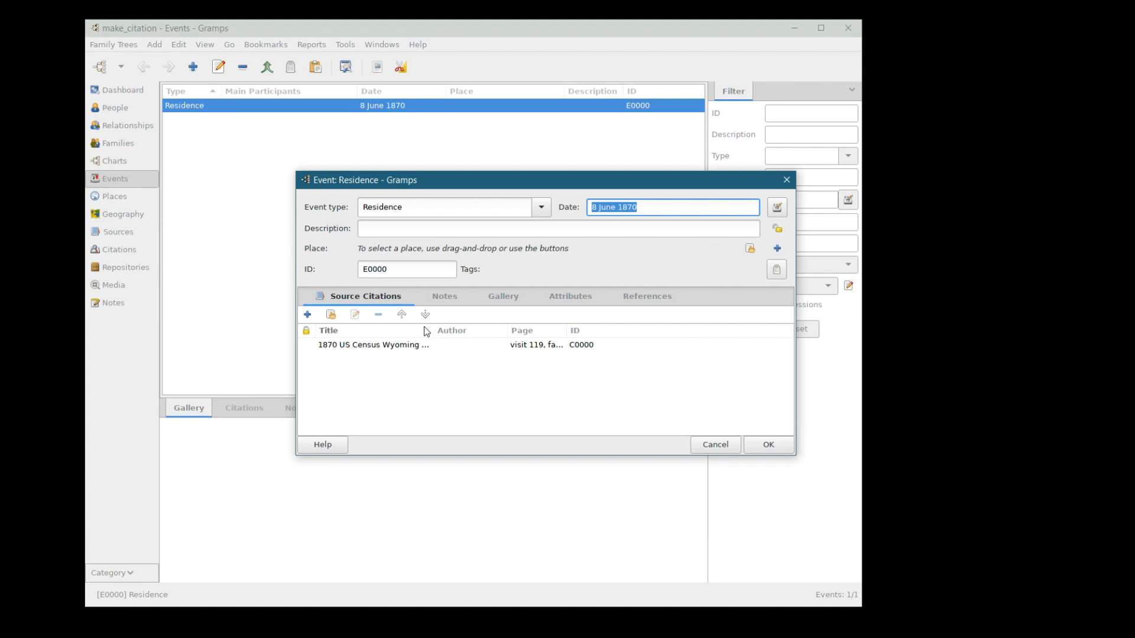
left_click_drag(432, 328, 495, 328)
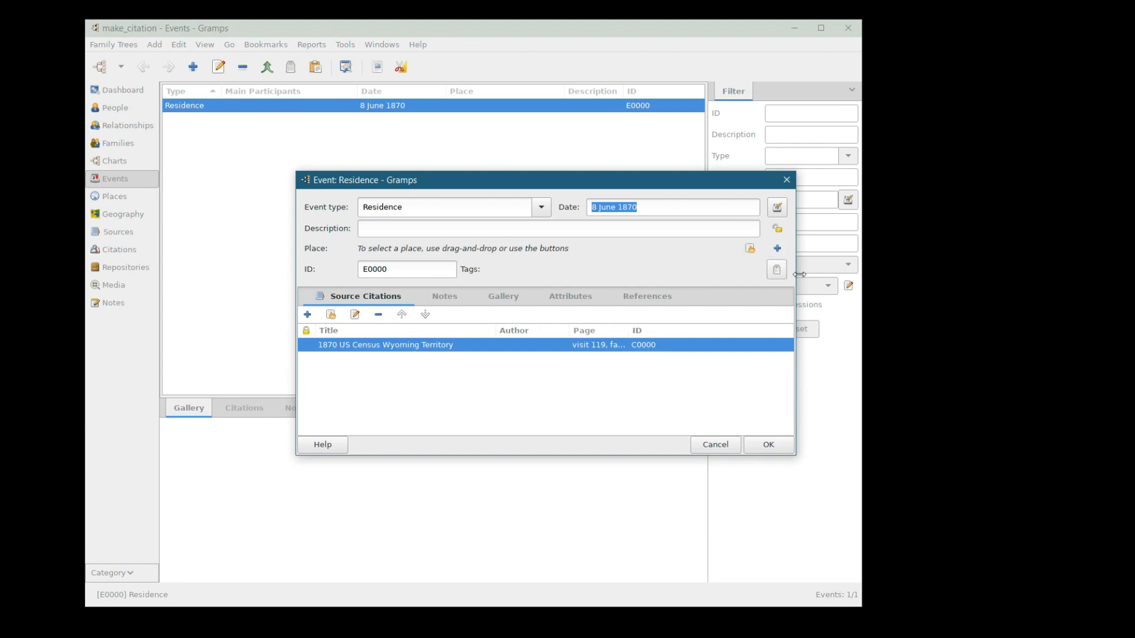
left_click_drag(792, 279, 850, 280)
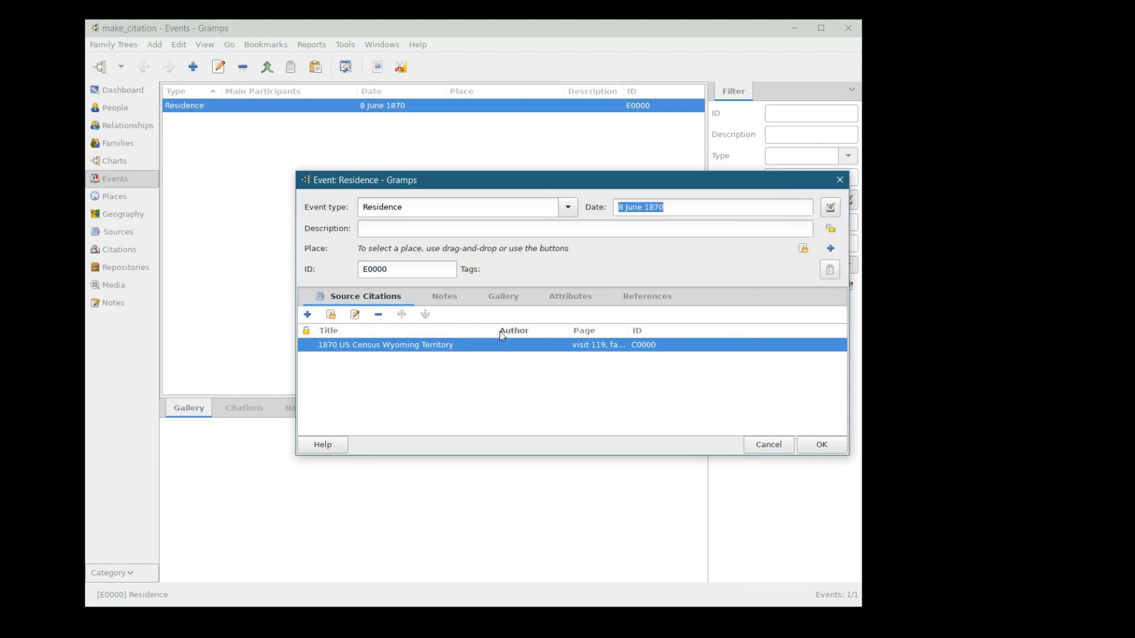
left_click_drag(494, 331, 427, 334)
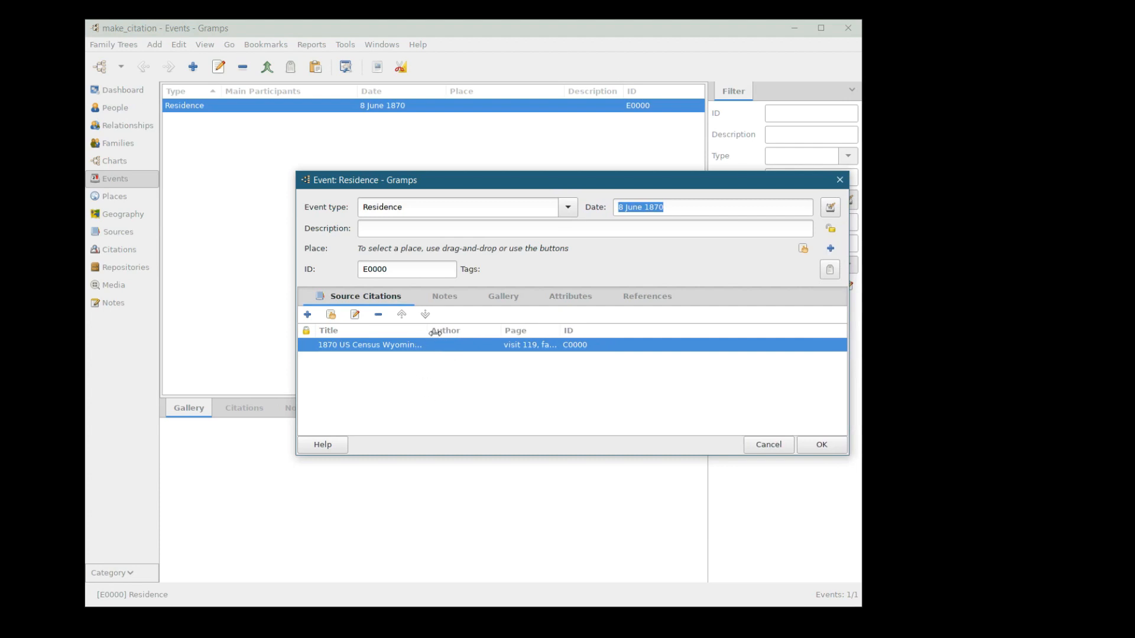
left_click_drag(427, 331, 462, 423)
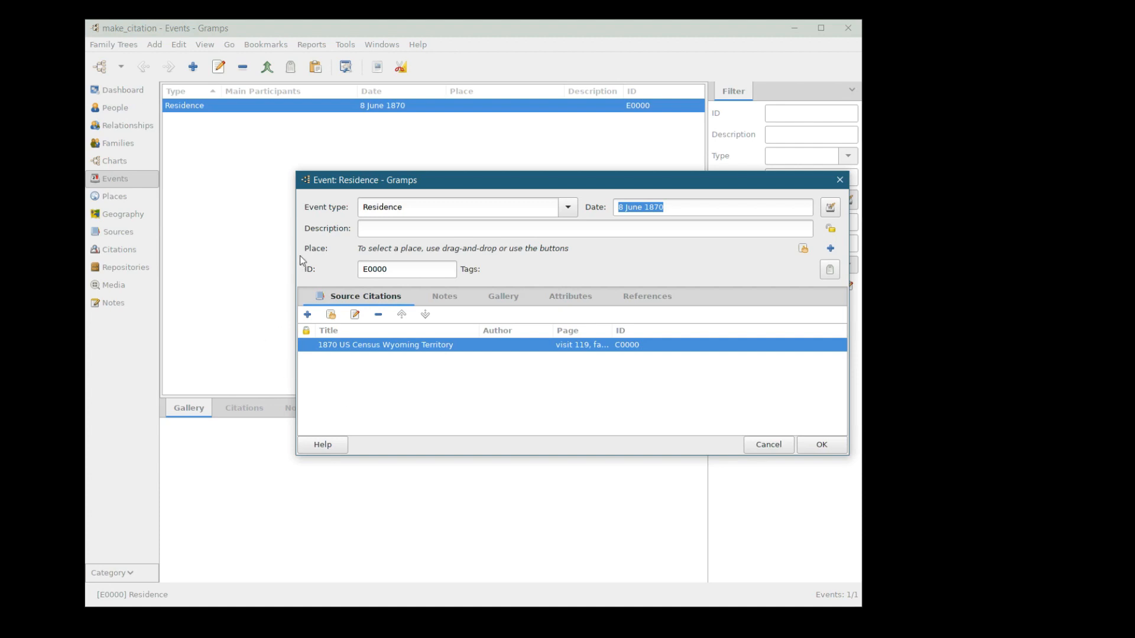
- Examine the page 17-18 citation from within the Residence event and close both records without editing
double_click(347, 346)
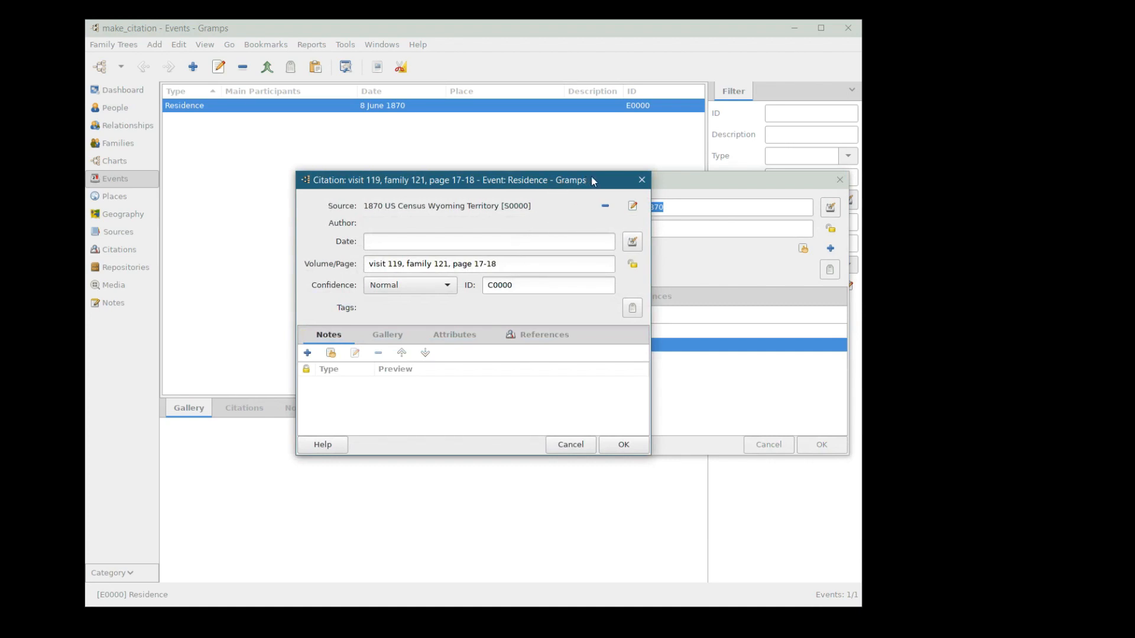
left_click_drag(592, 180, 679, 278)
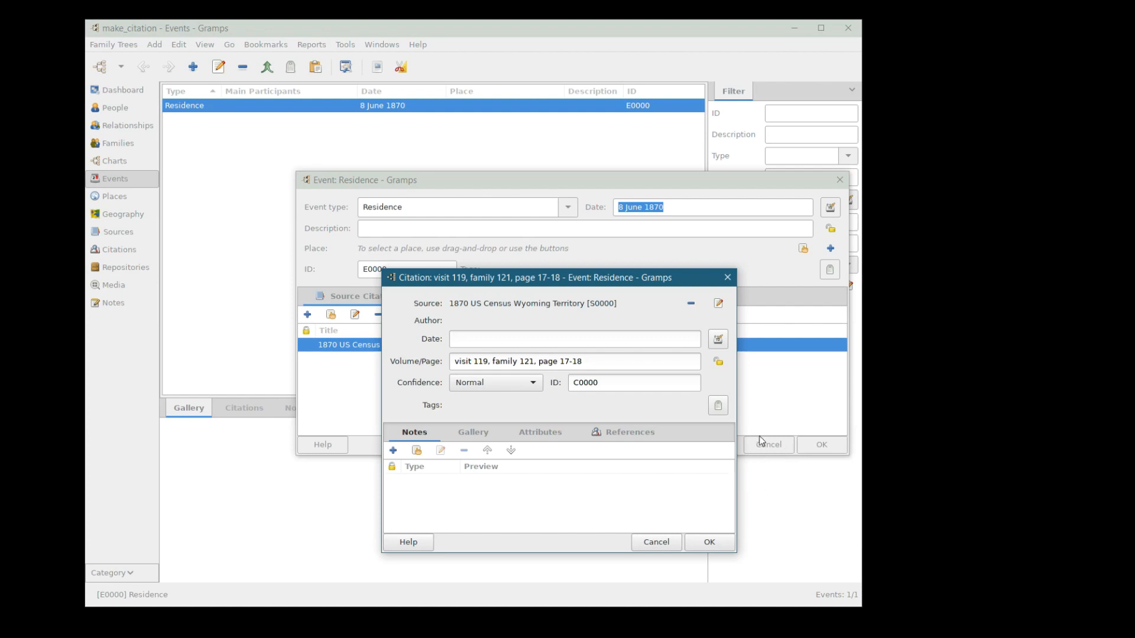
left_click(710, 543)
left_click(696, 547)
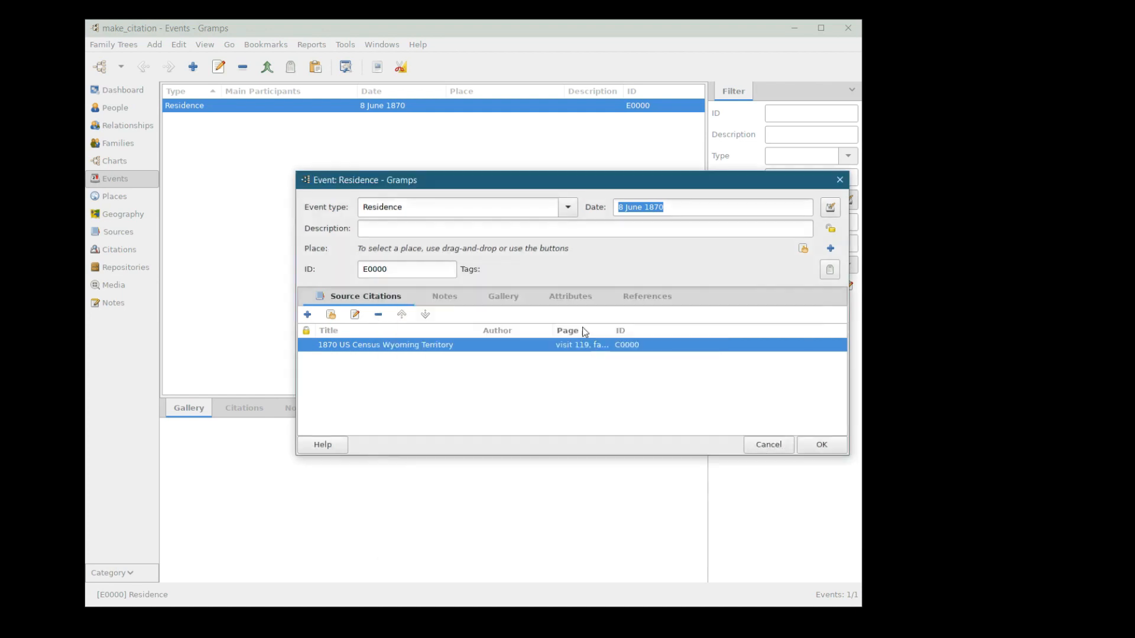
left_click(767, 446)
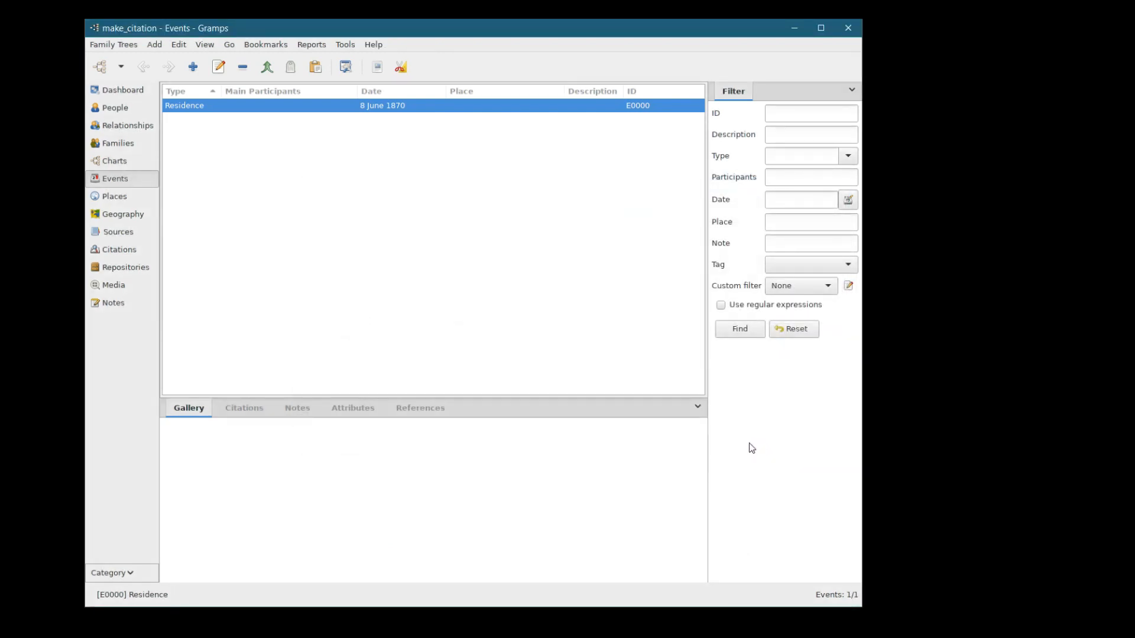
left_click(115, 109)
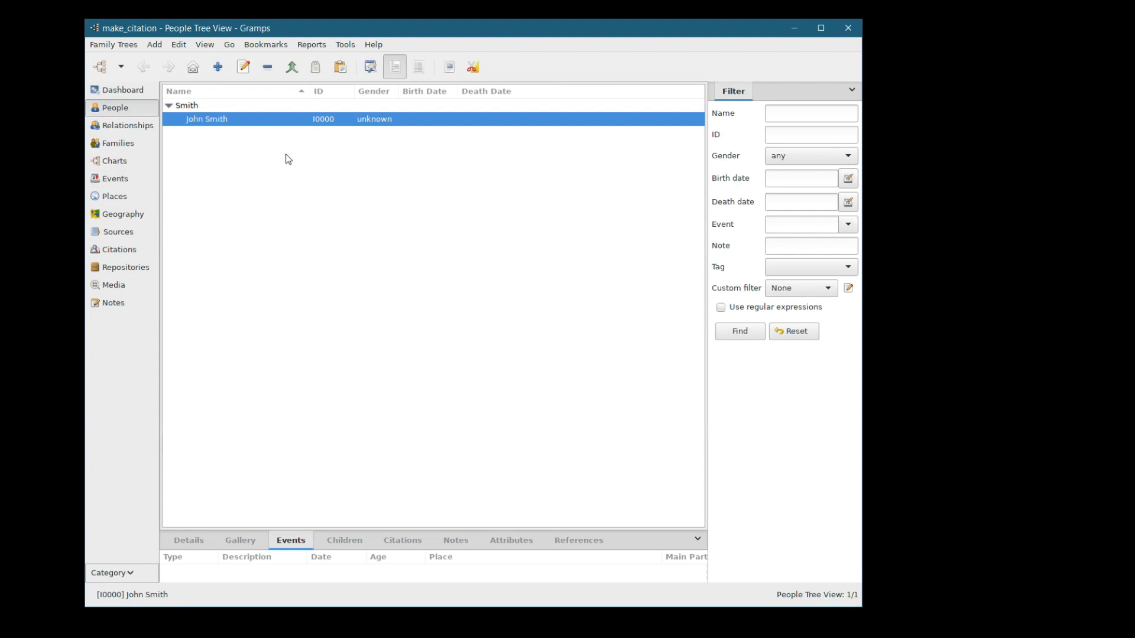
left_click(220, 68)
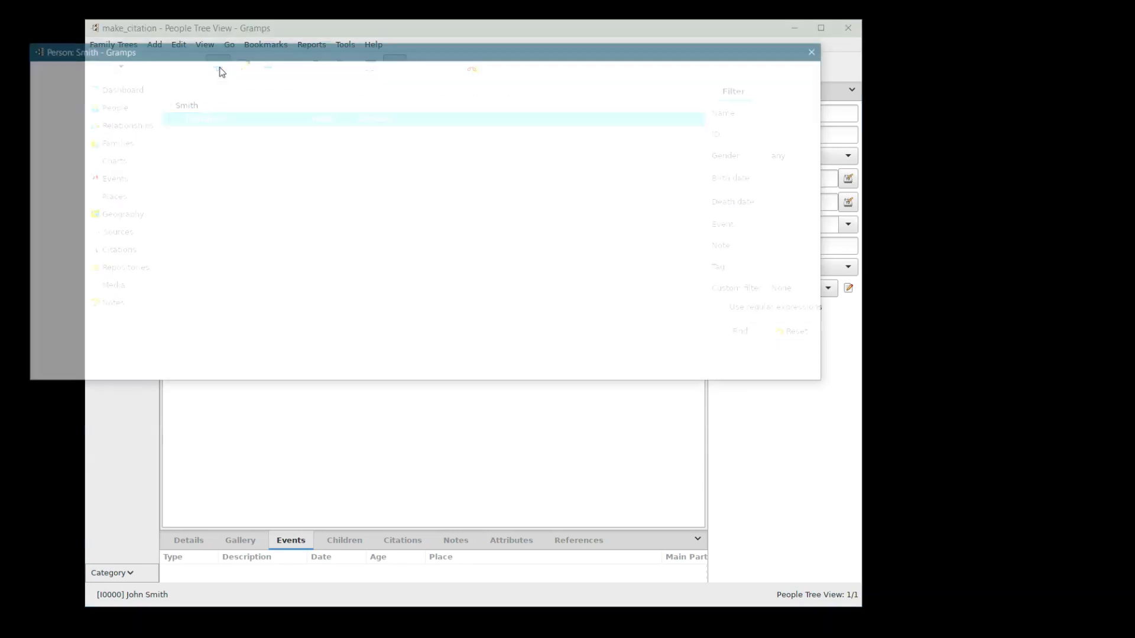
type("Joh")
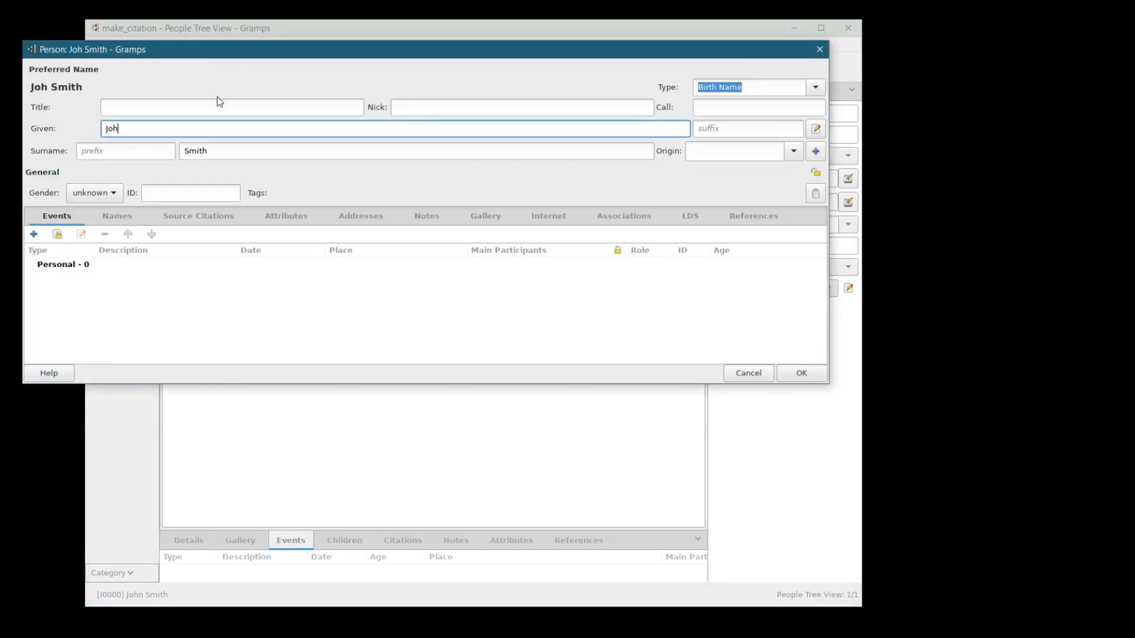
key("ctrl+a")
type("Geo W.")
key("Left")
key("Left")
key("Left")
type("rge")
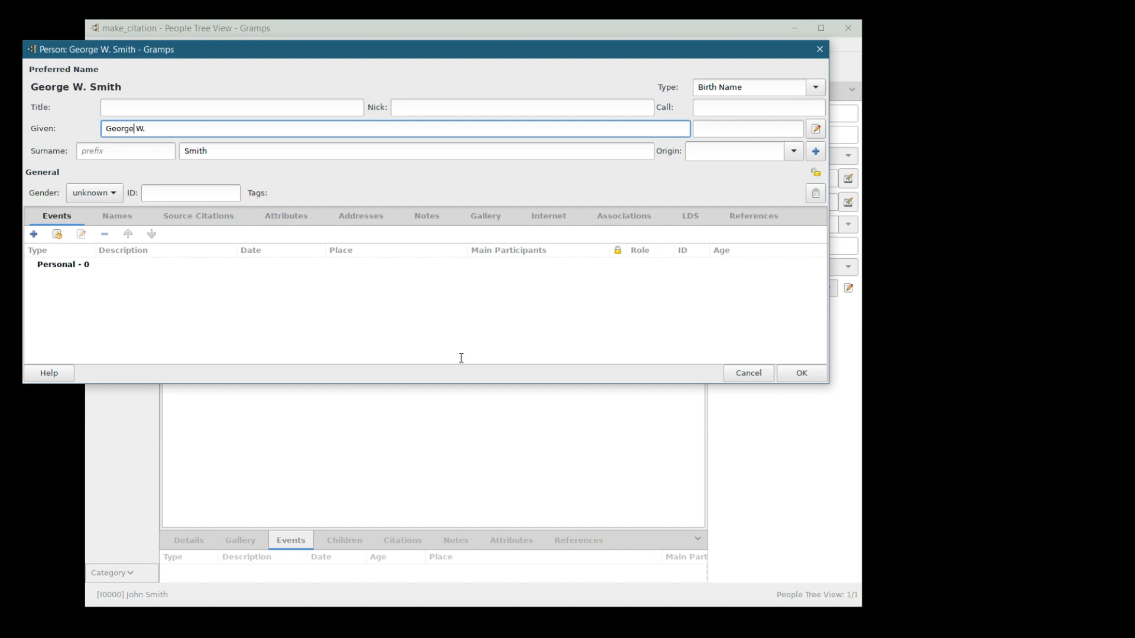
left_click(738, 378)
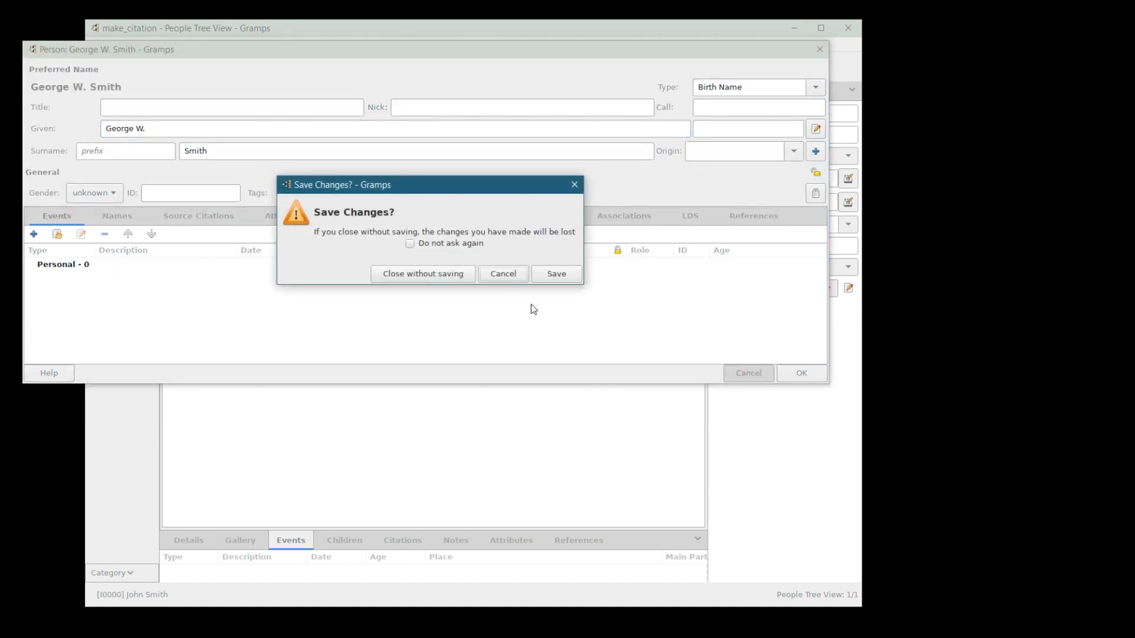
left_click(451, 274)
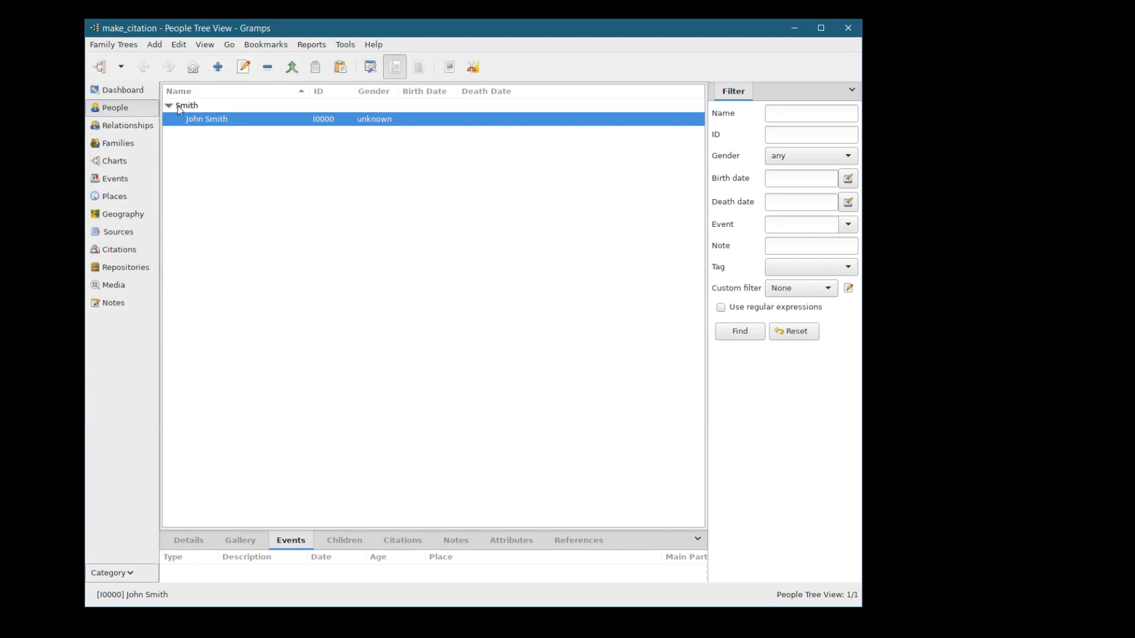
- Start a new person record from the existing surname group and replace the prefilled surname with the ancestor's surname
left_click(179, 107)
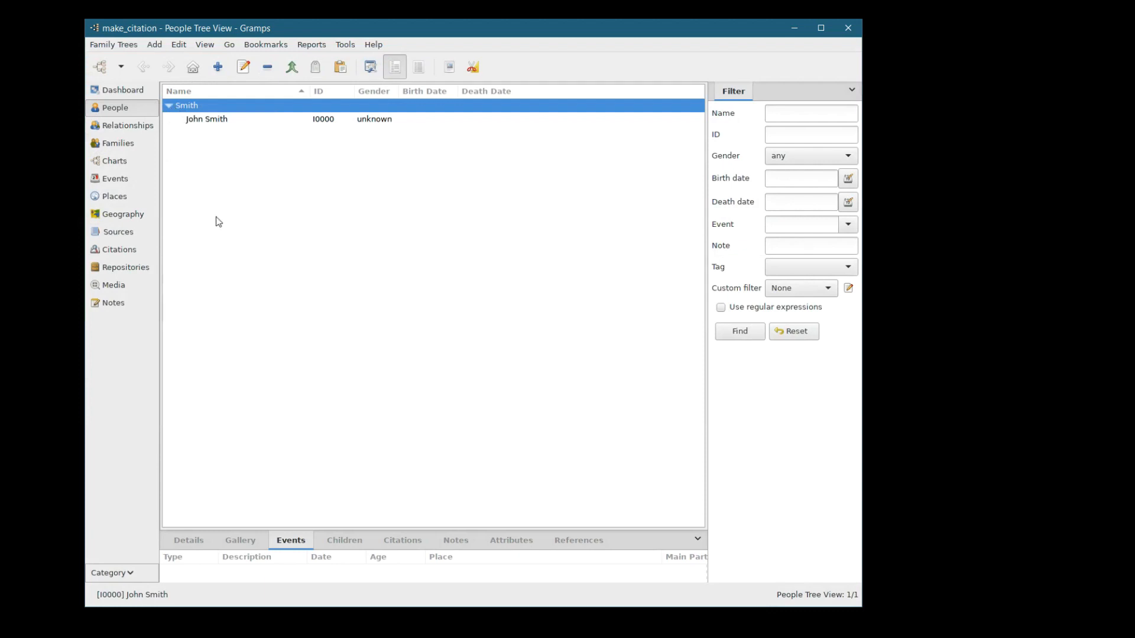
left_click(218, 67)
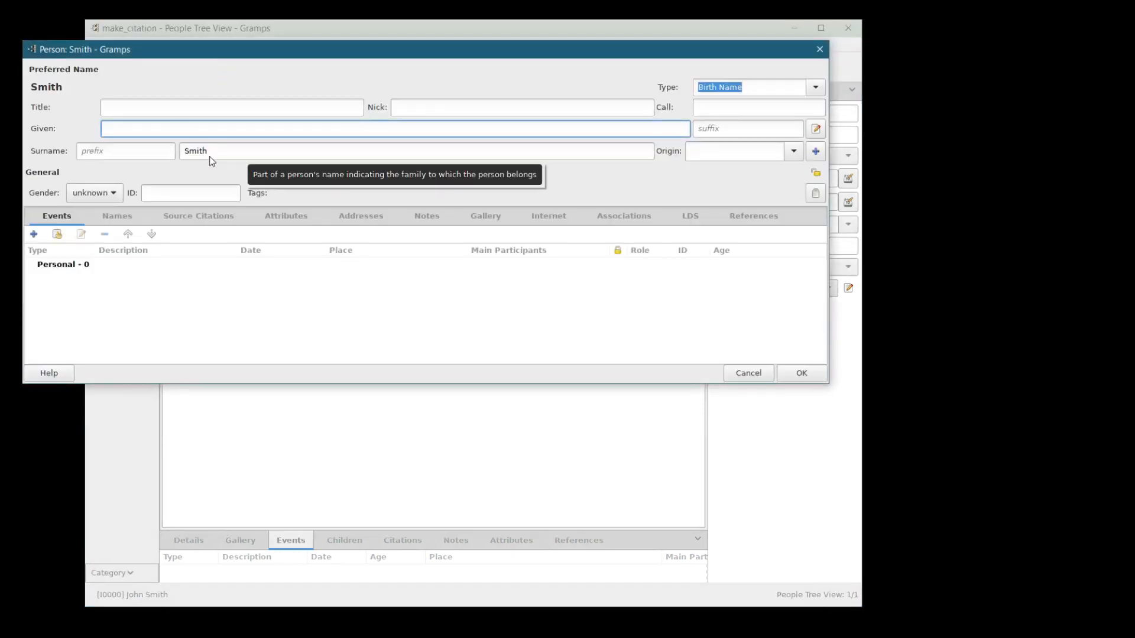
left_click_drag(207, 53, 290, 311)
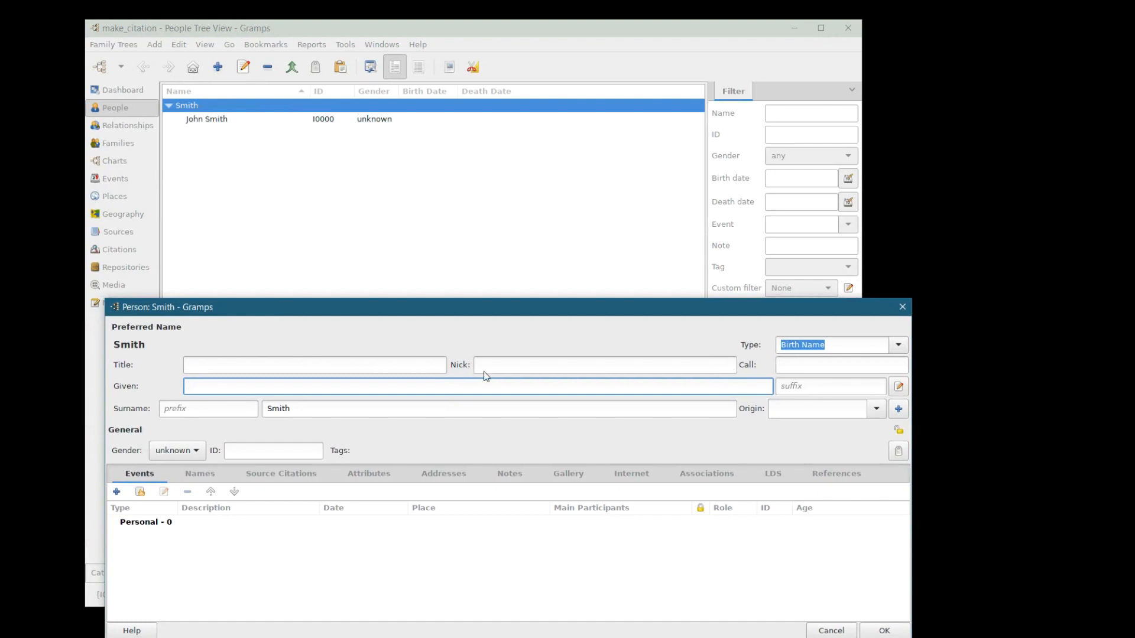
double_click(293, 409)
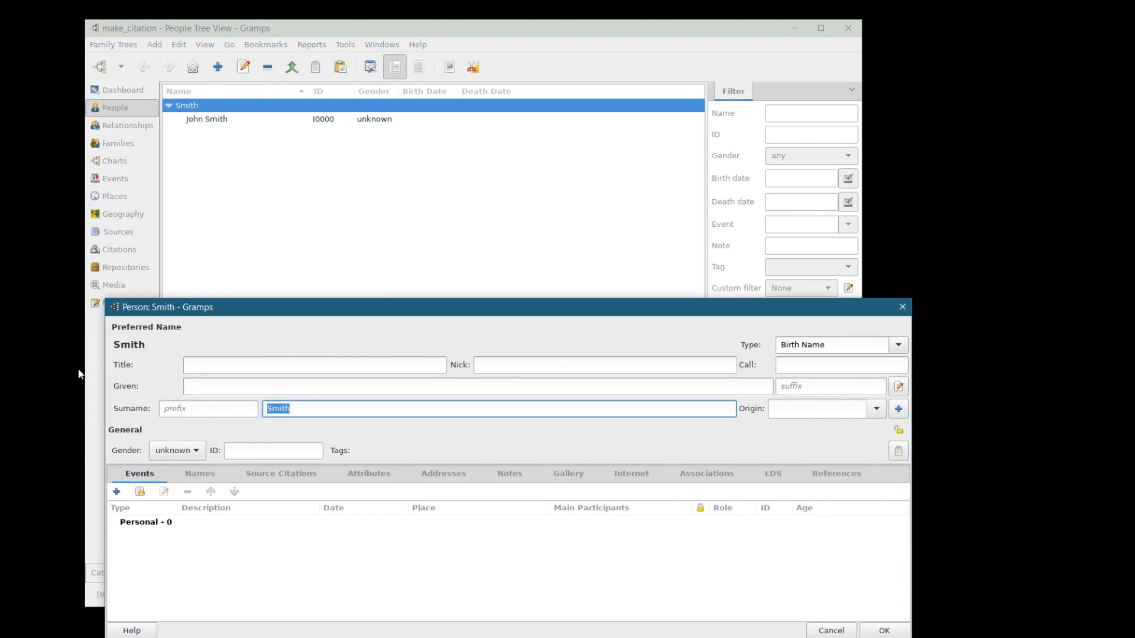
type("Ritter")
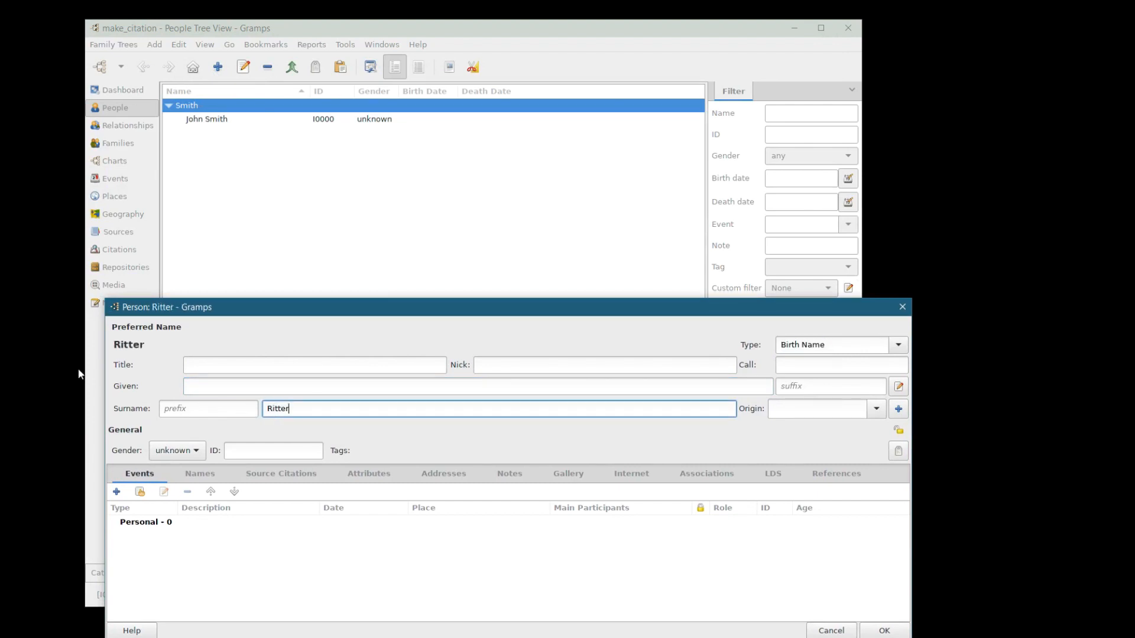
- Enter the ancestor's given name and middle initial, leaving prefix and suffix empty, and save the new person record
key("shift+Tab")
key("shift+Tab")
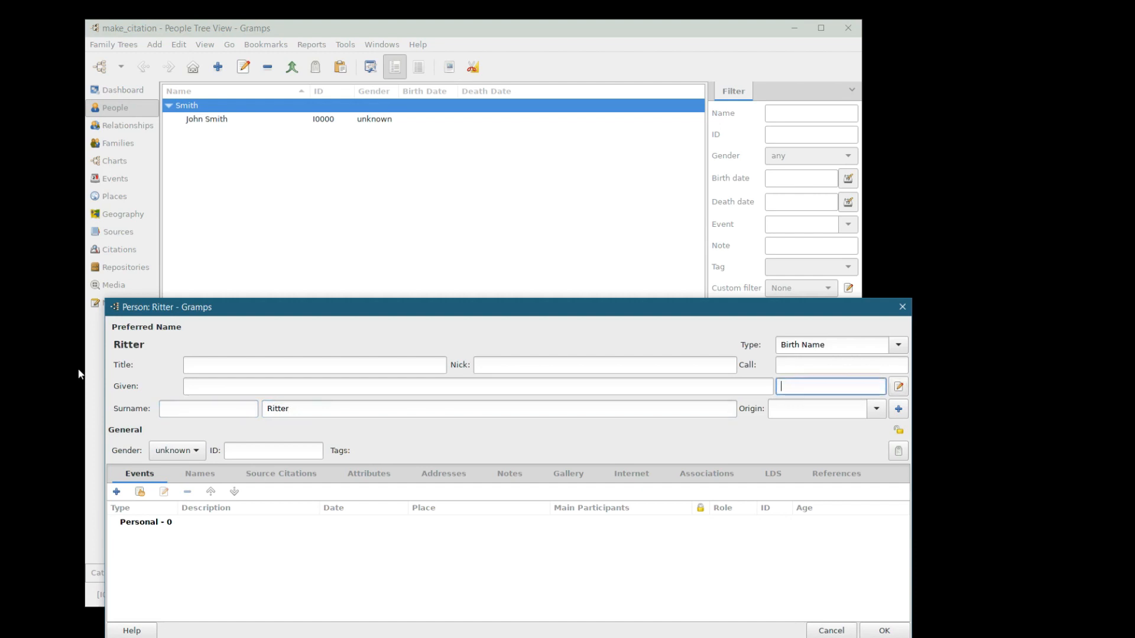
key("shift+Tab")
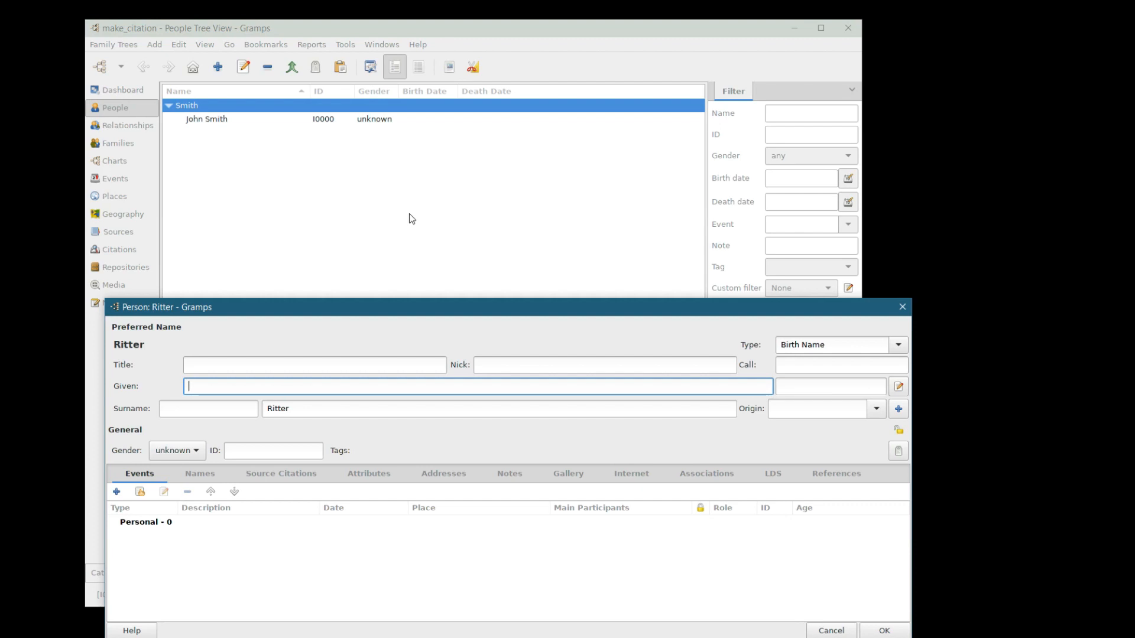
type("Geo")
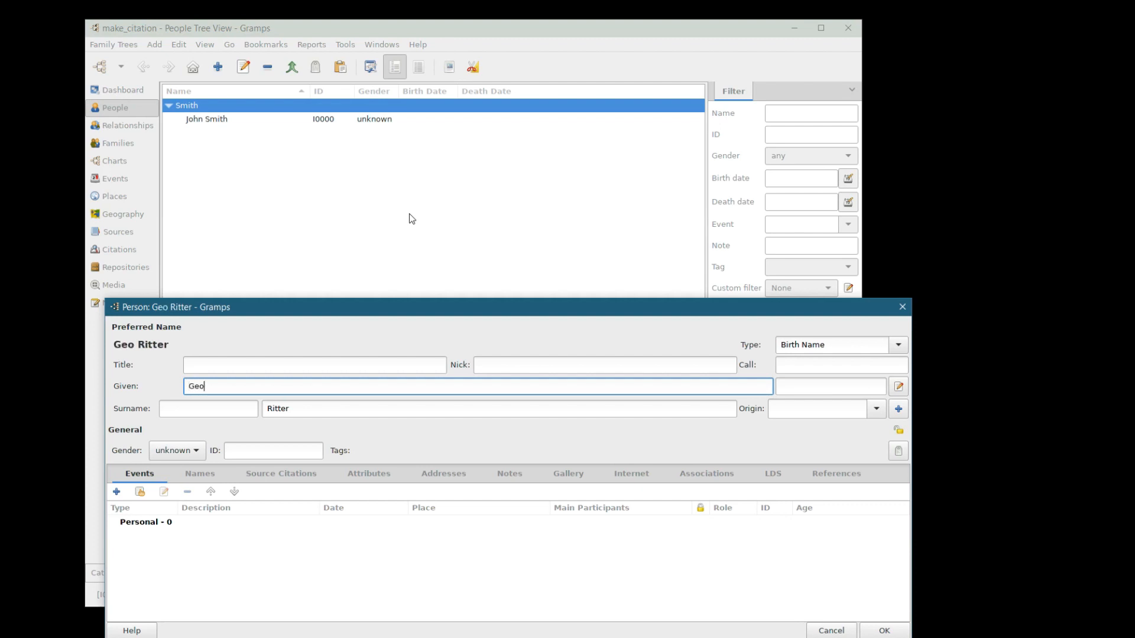
type("rge W.")
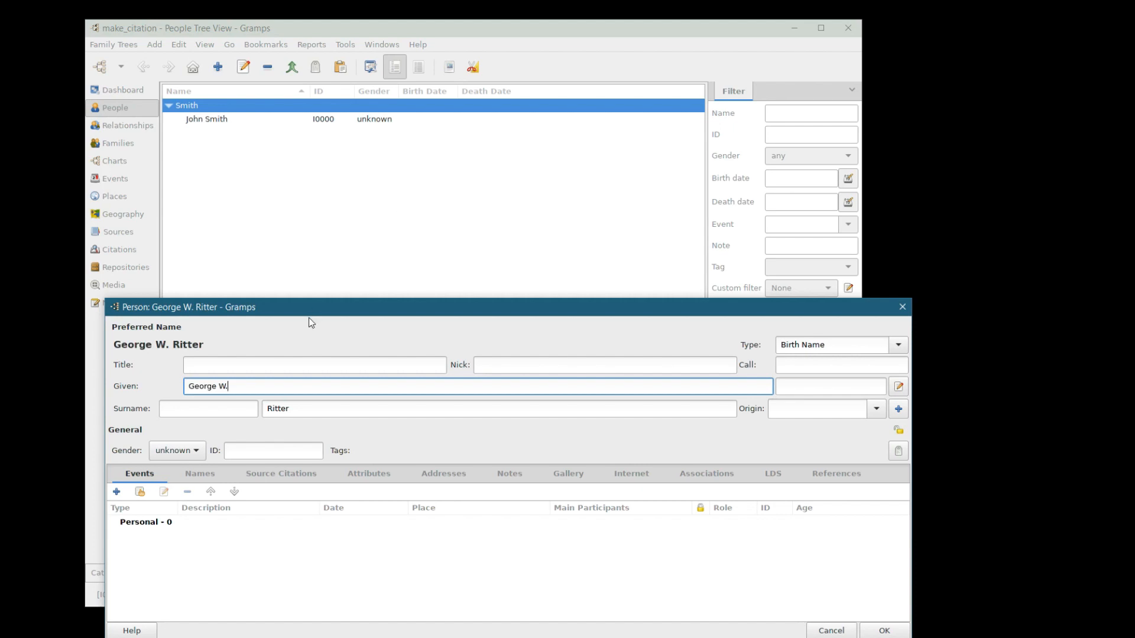
left_click_drag(315, 312, 300, 127)
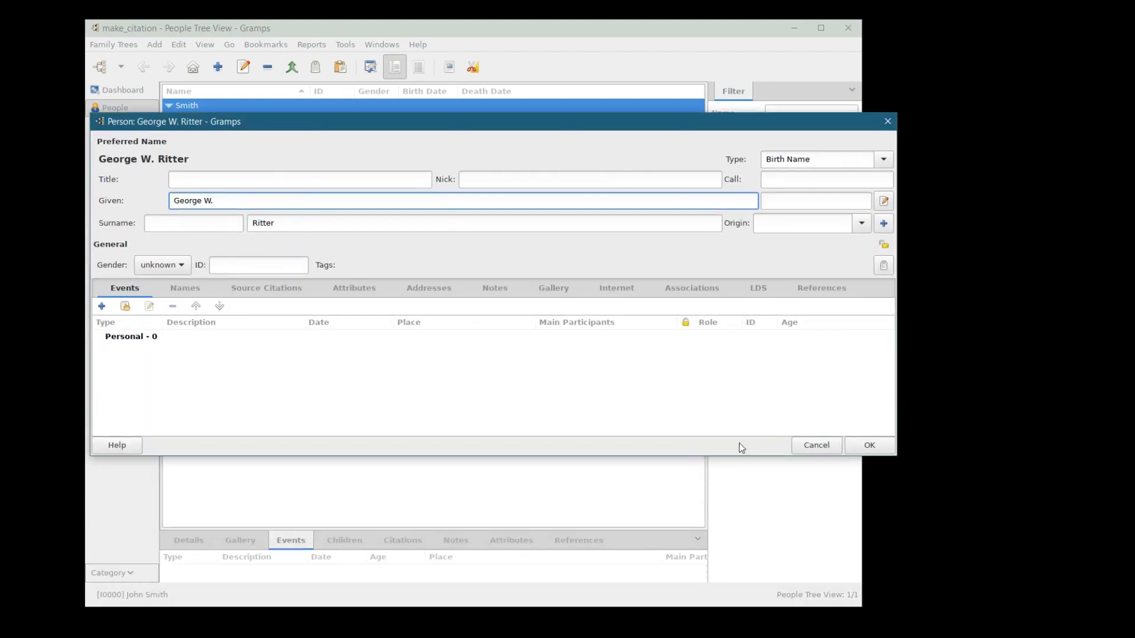
left_click(868, 447)
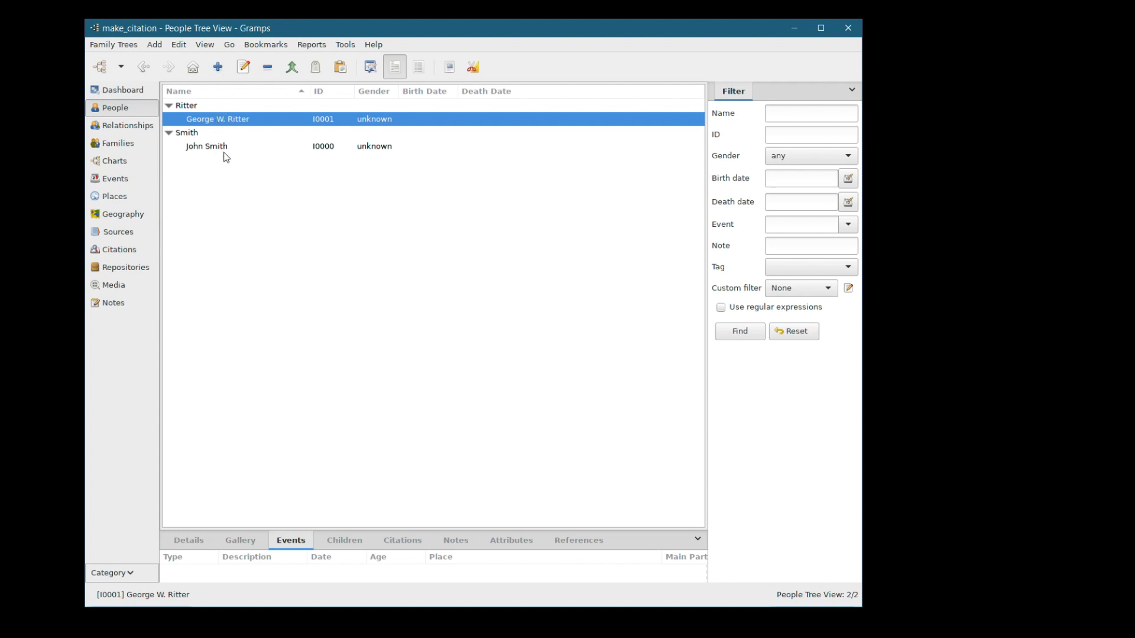
- Create a second event of type Residence and enter its date as "8 1870 jun"
left_click(110, 183)
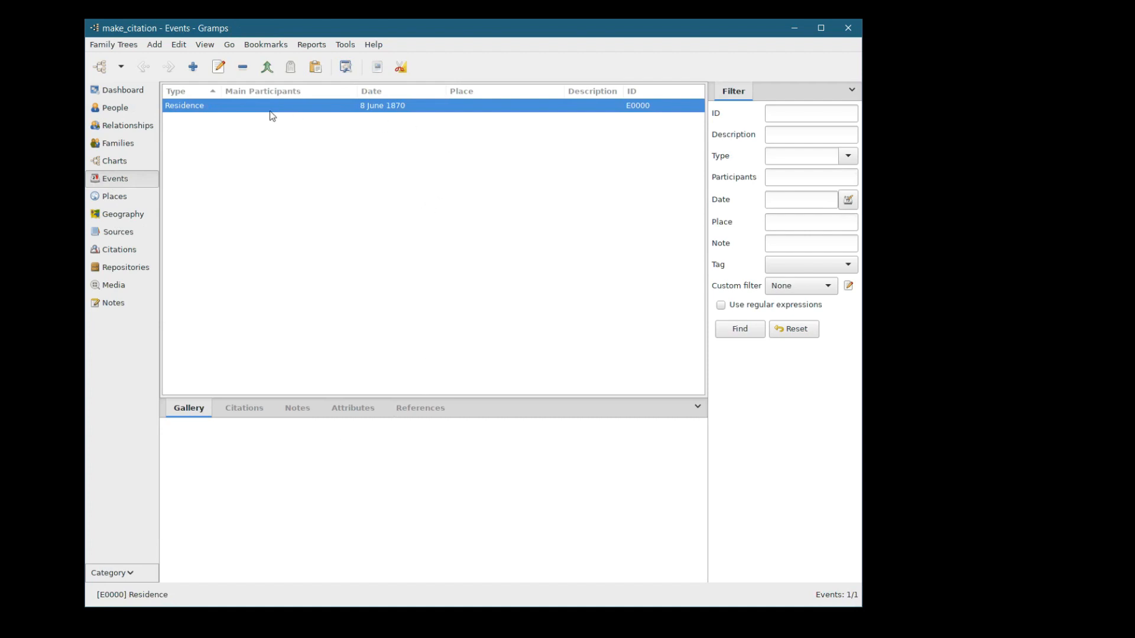
left_click(193, 67)
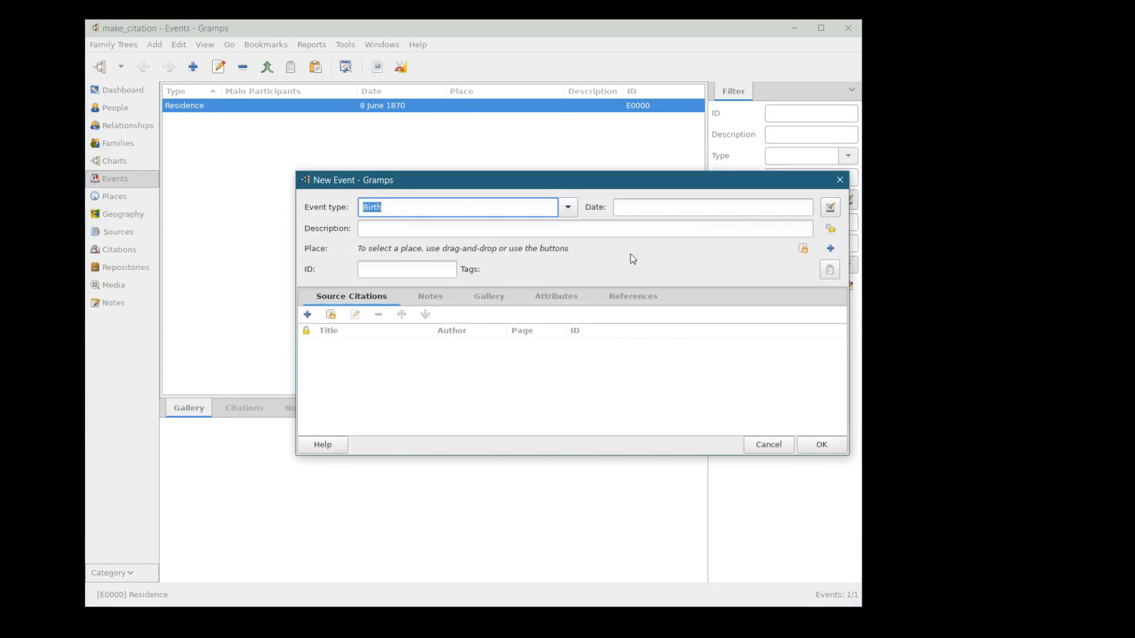
left_click(568, 208)
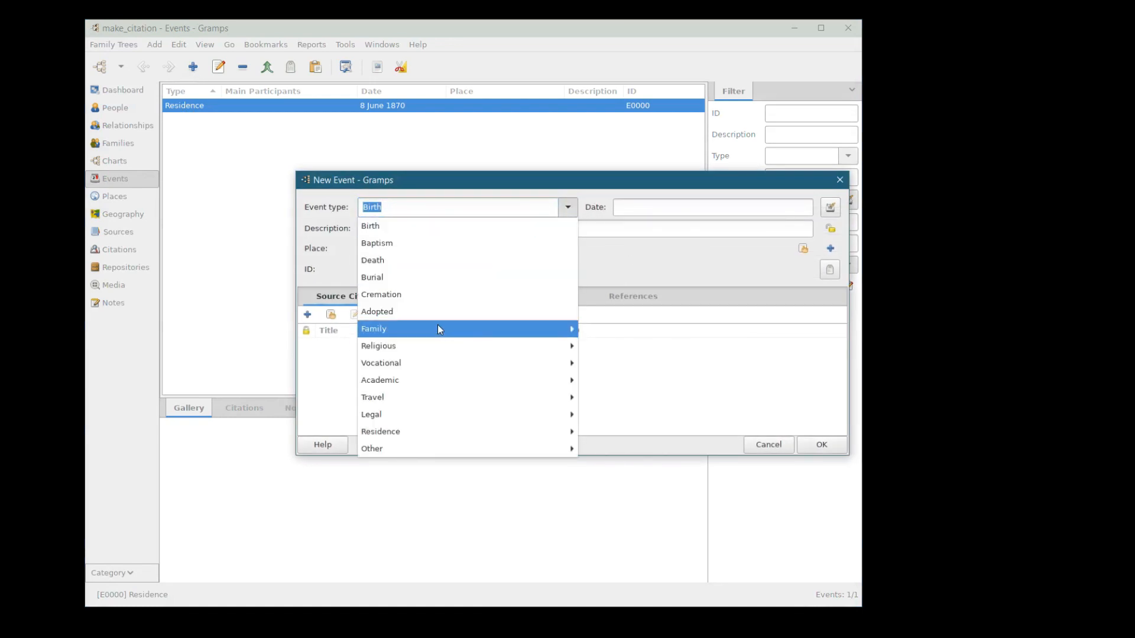
mouse_move(435, 440)
left_click(599, 432)
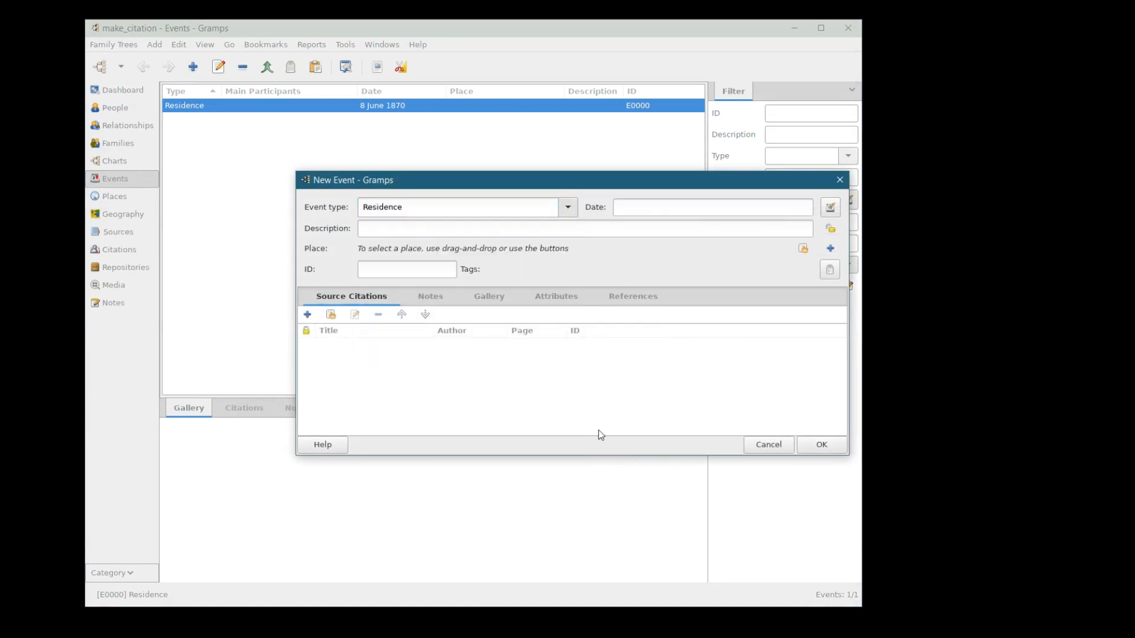
left_click(641, 207)
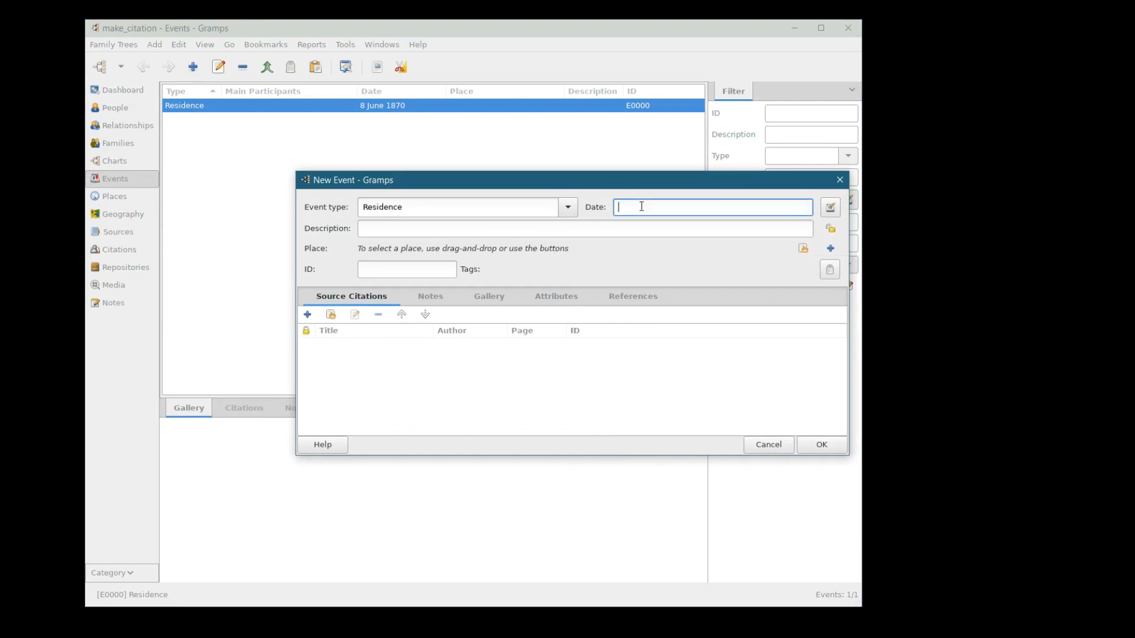
type("8 1870")
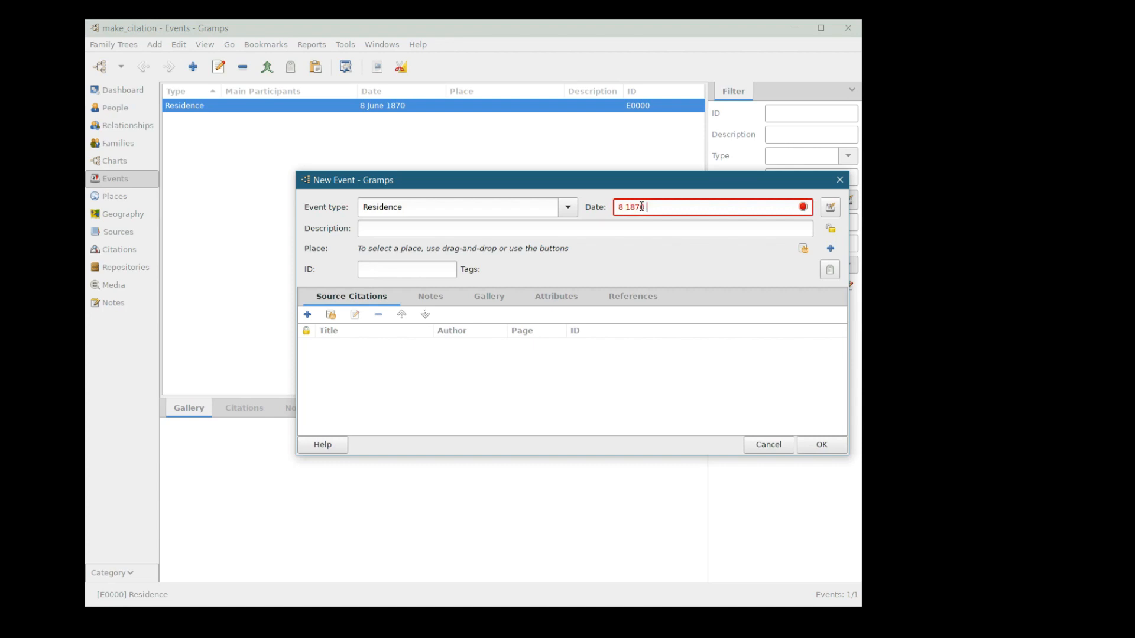
type("jun")
key("Tab")
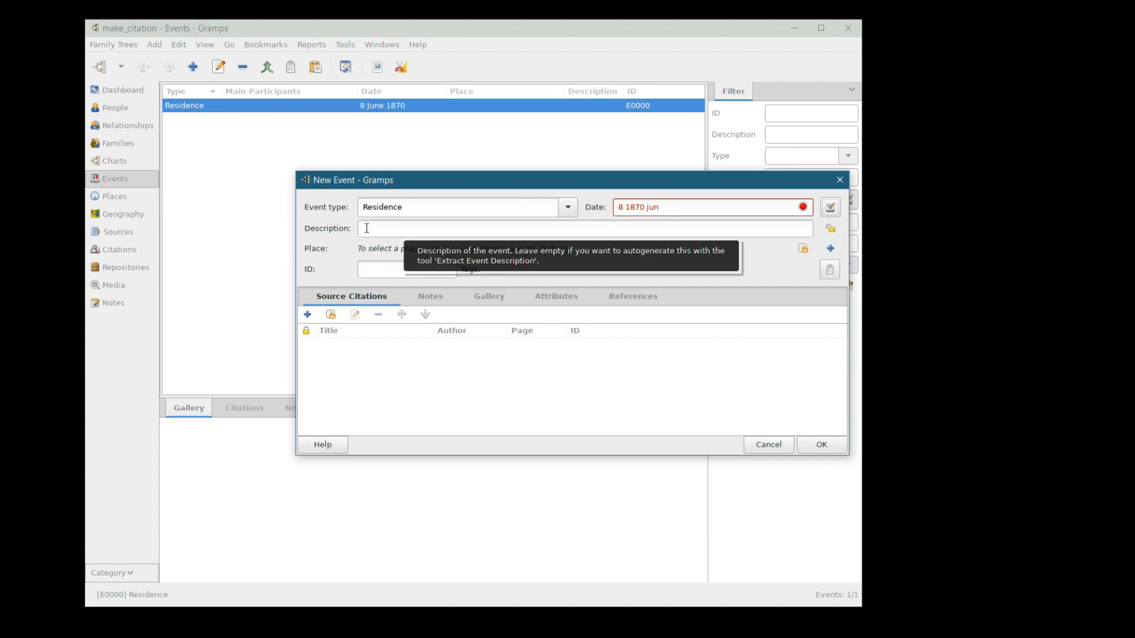
- Attach the existing "visit 119, family 121, page 17-18" citation of the 1870 US Census Wyoming Territory source to the new Residence event and save it
left_click(331, 316)
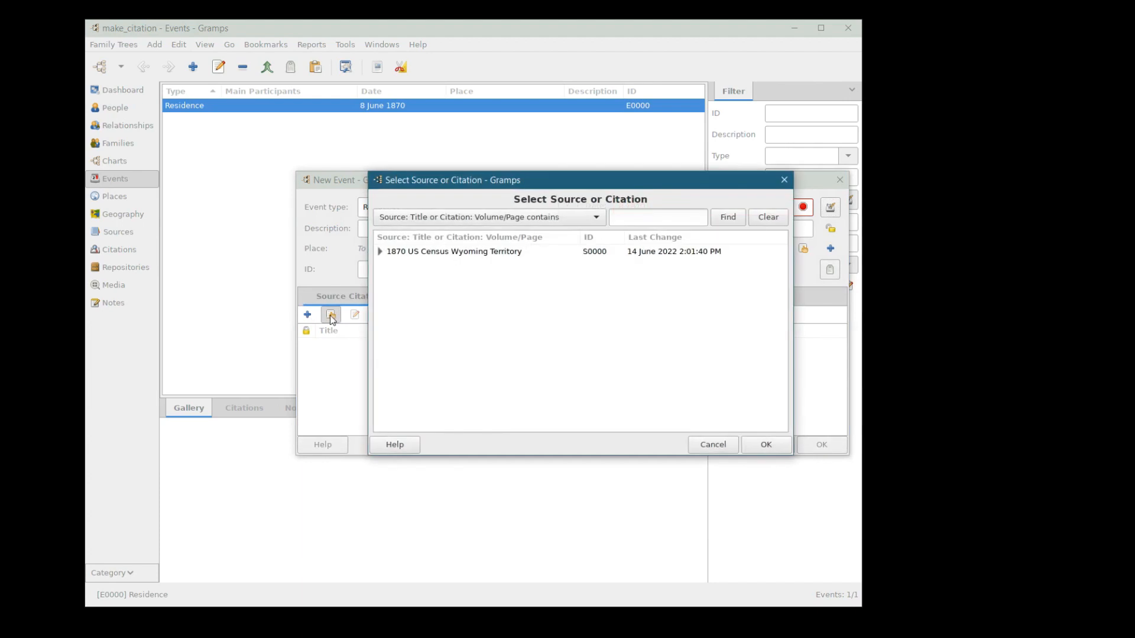
left_click(379, 252)
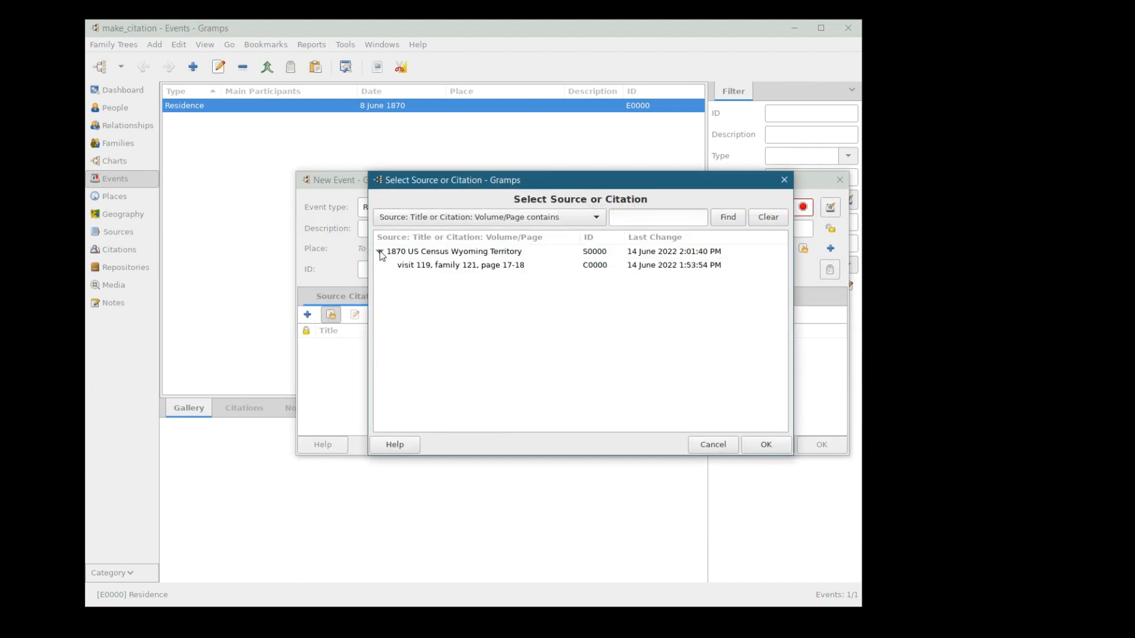
left_click(418, 269)
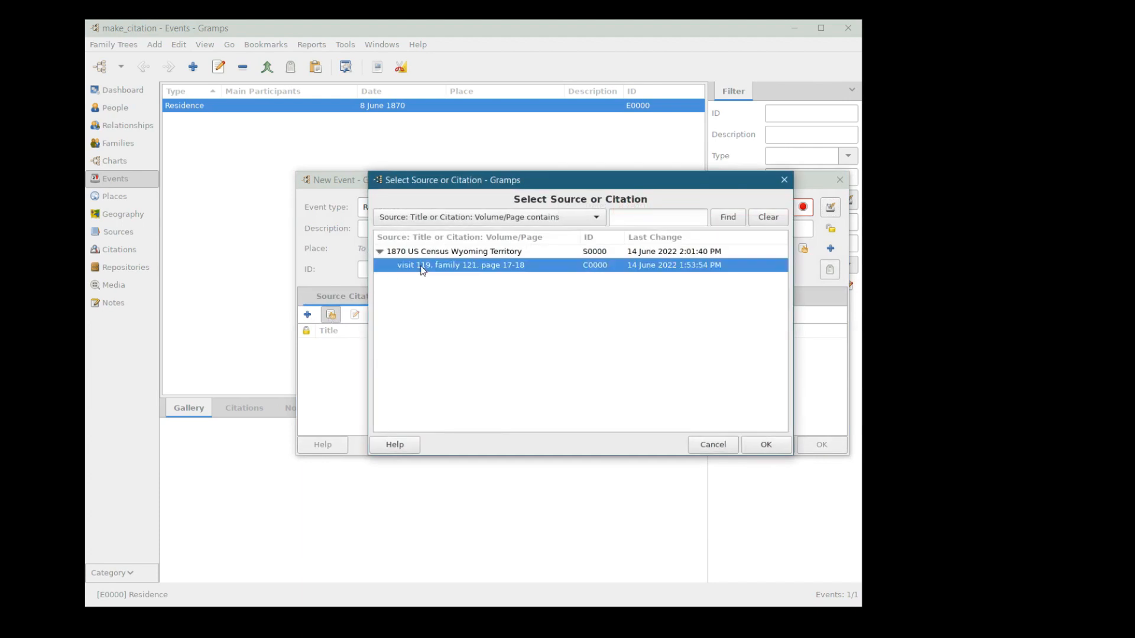
left_click(763, 445)
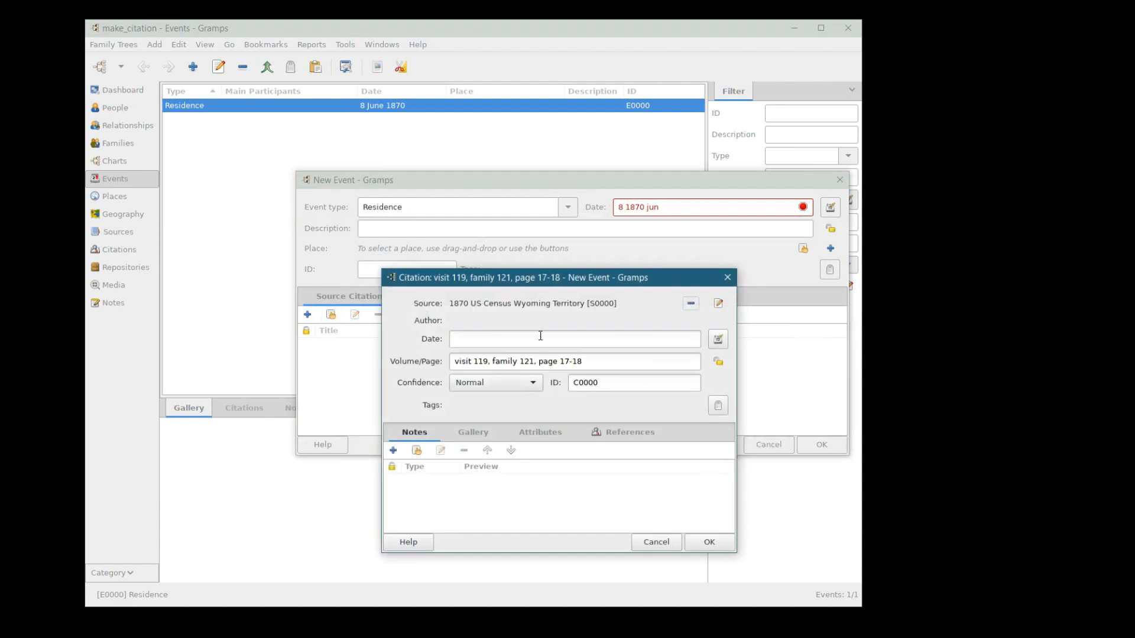
left_click(707, 543)
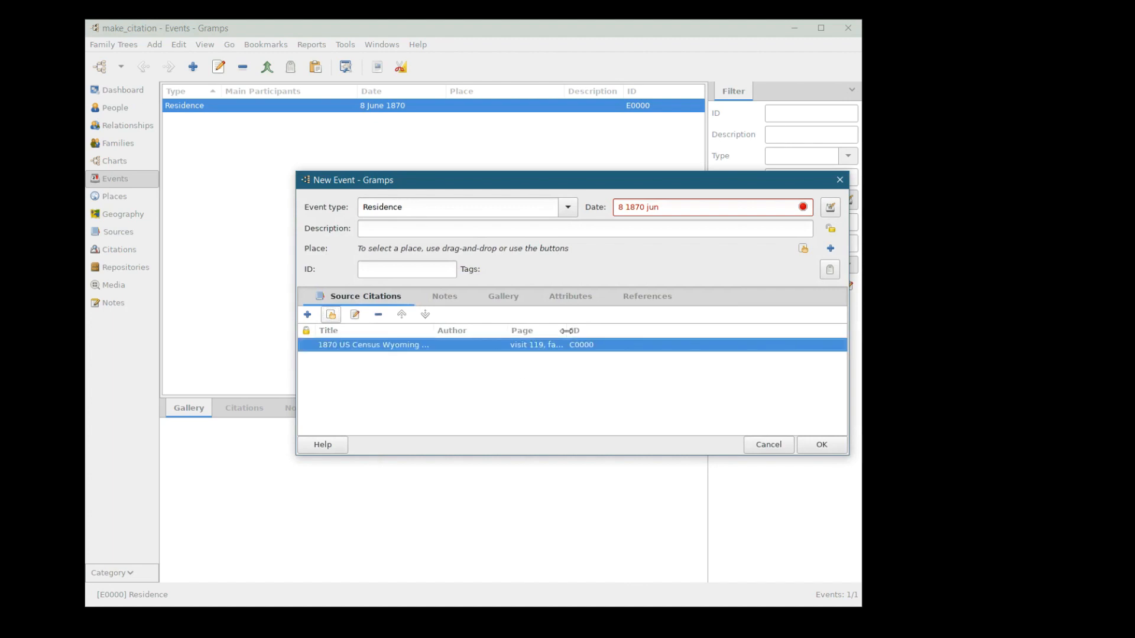
left_click_drag(569, 331, 646, 339)
left_click_drag(431, 329, 470, 330)
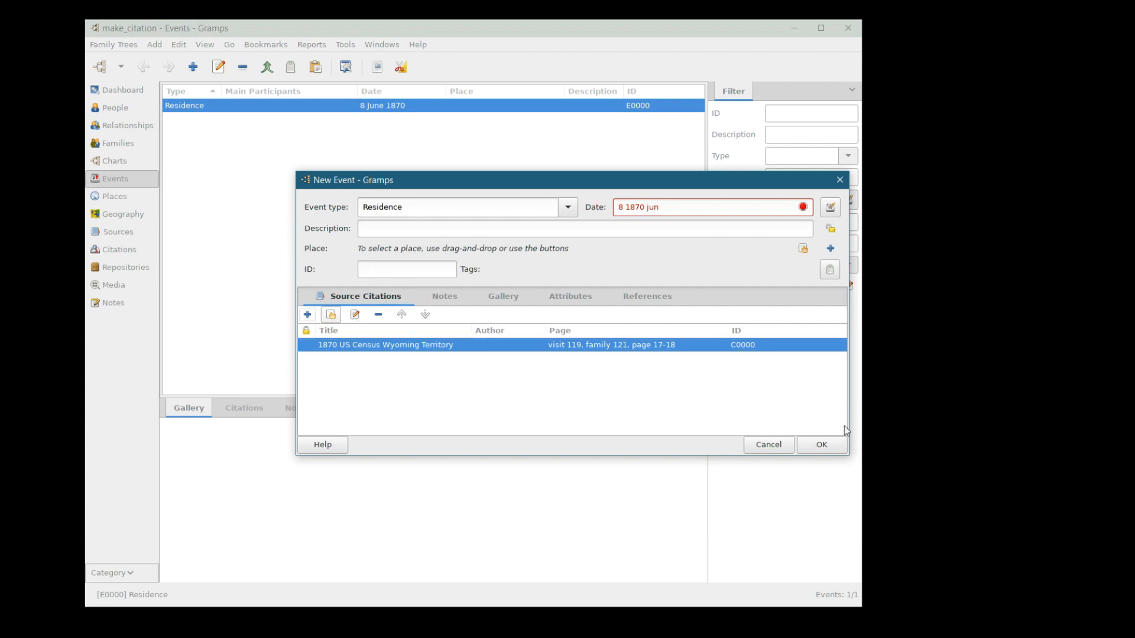
left_click(805, 451)
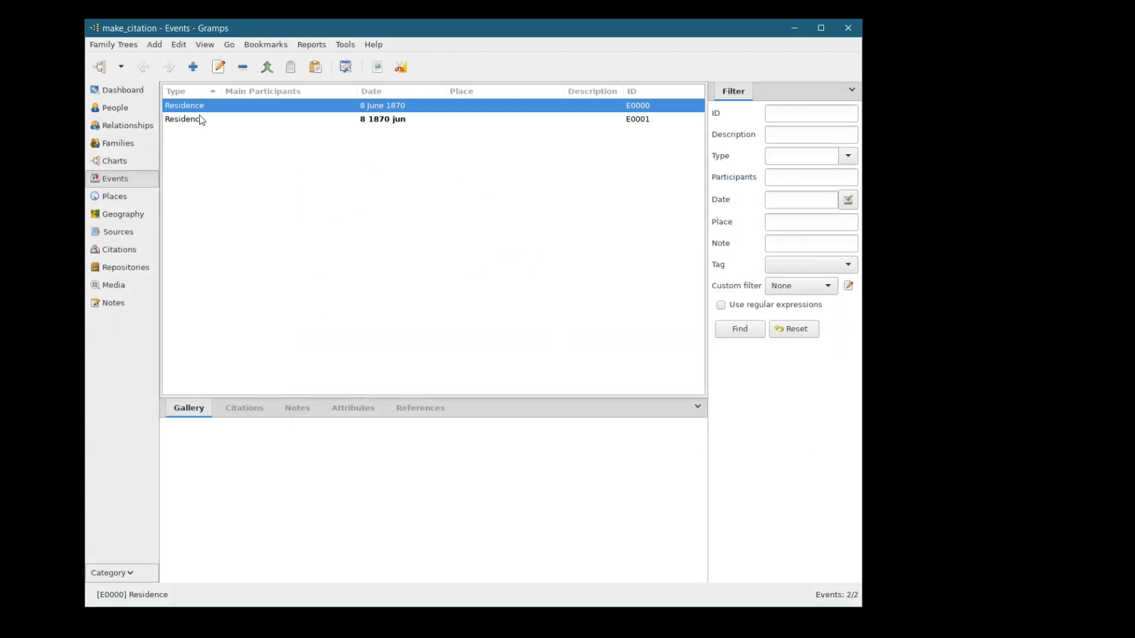
- Check which Residence events reference the "visit 119, family 121, page 17-18" citation
left_click(176, 123)
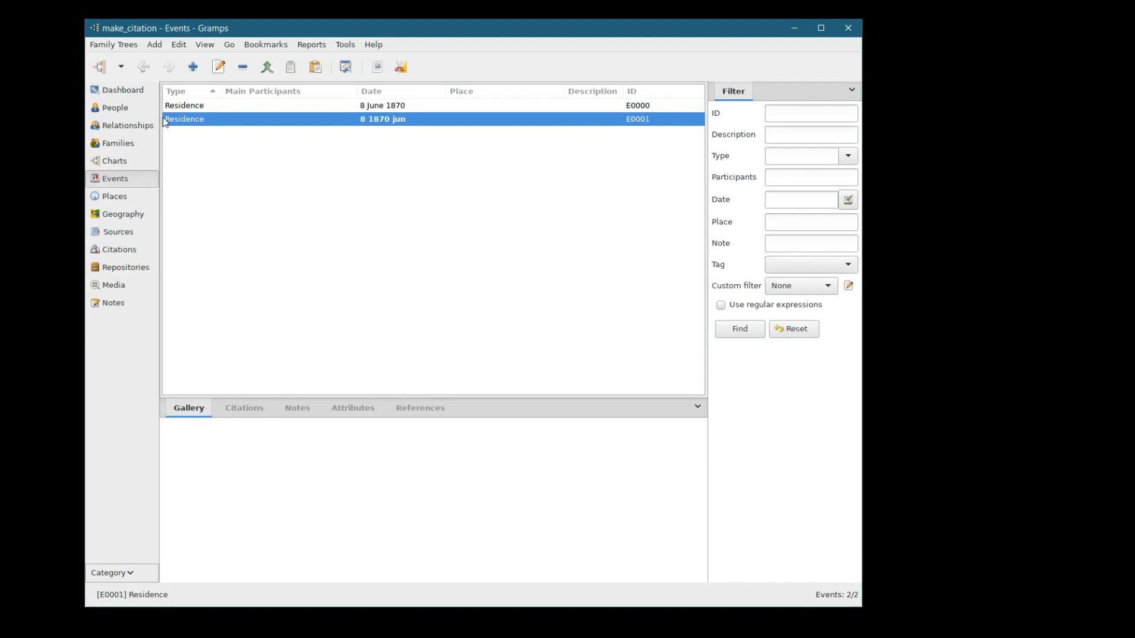
left_click(120, 251)
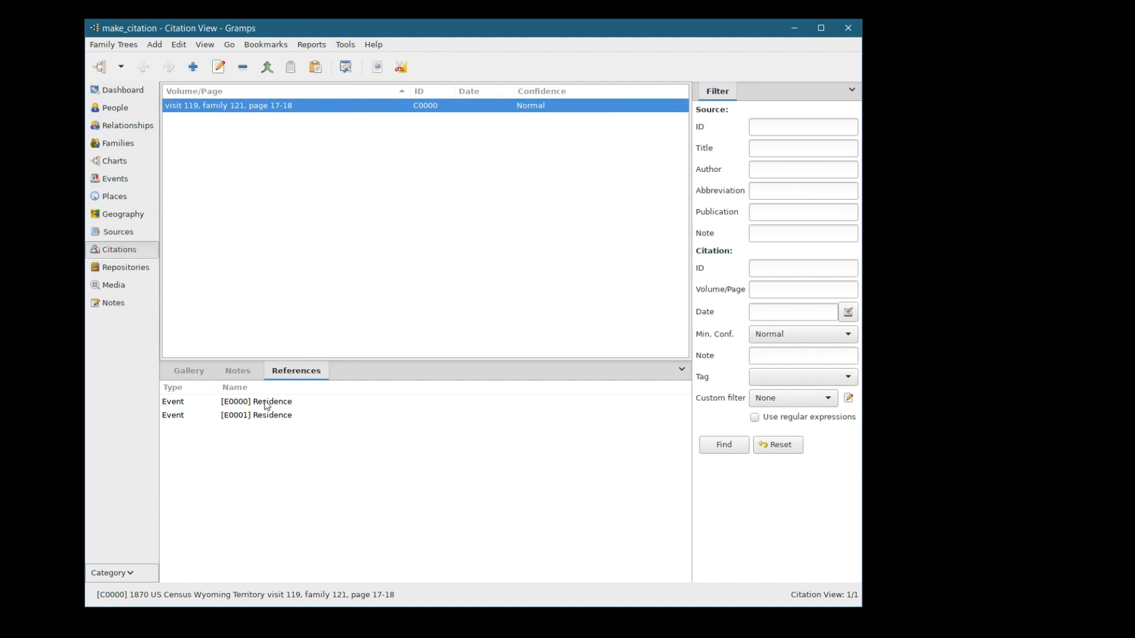
left_click(266, 403)
left_click(258, 416)
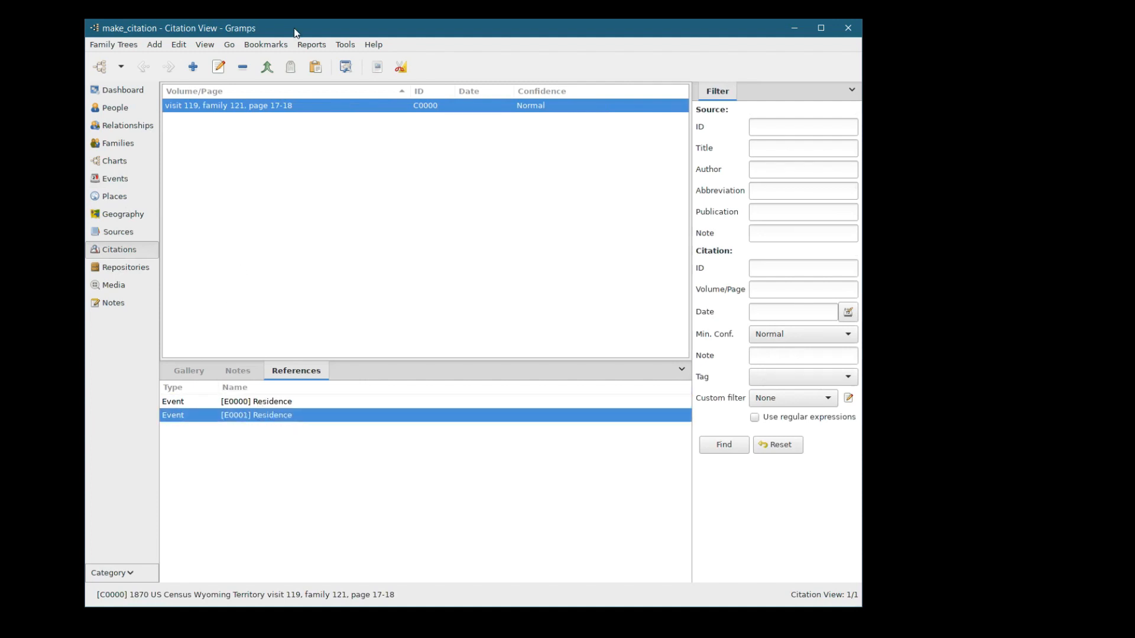